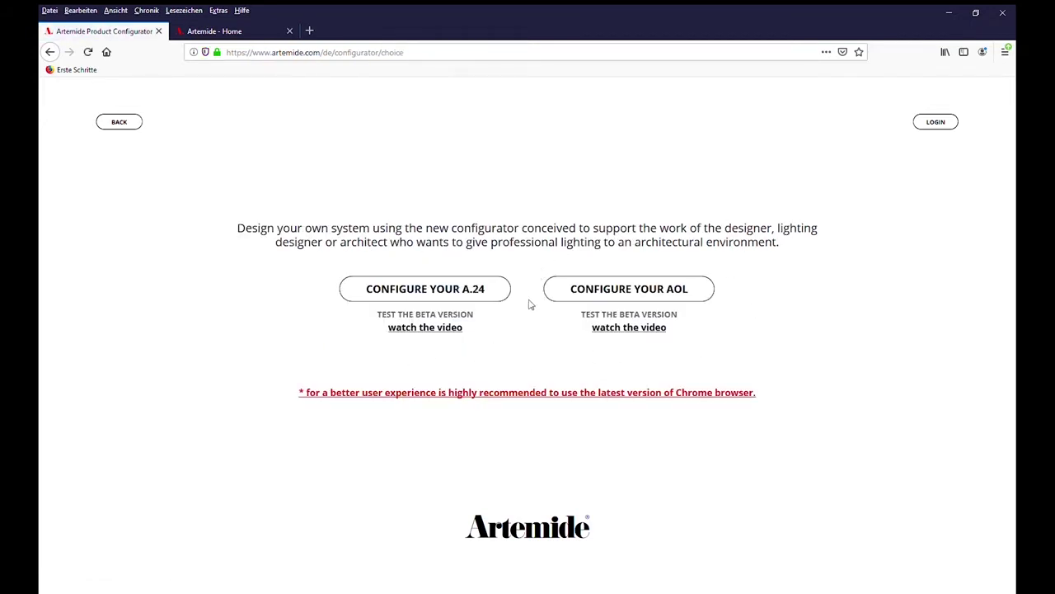
Start a new A.24 configuration from the configurator choice page
left_click(459, 295)
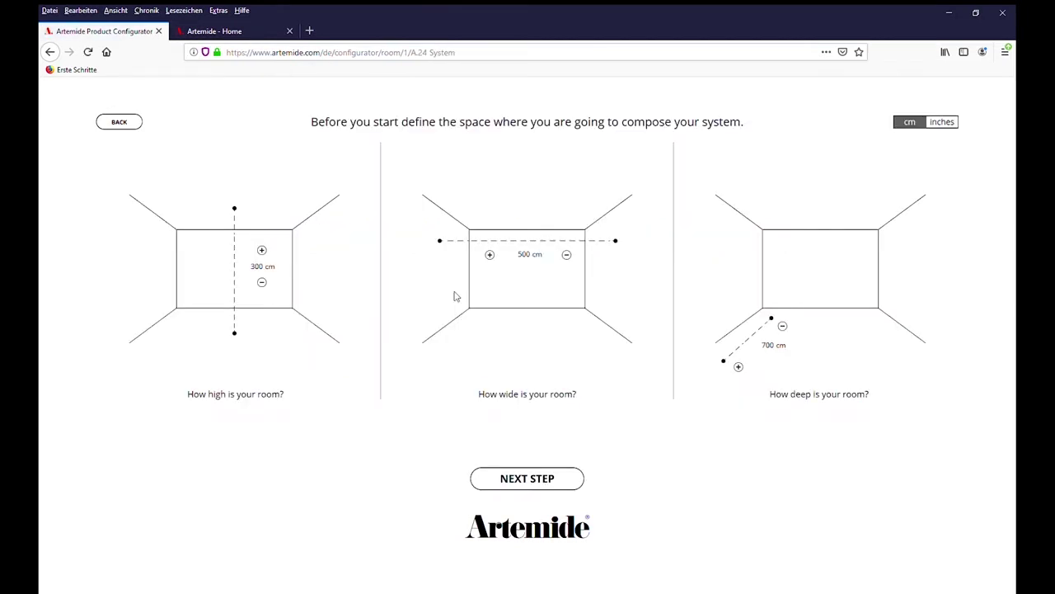
Set the room to 400 cm high, 1000 cm wide and 800 cm deep, then continue to the workspace
left_click(262, 251)
double_click(263, 267)
type("4")
type("1000")
double_click(768, 346)
type("8")
left_click(541, 479)
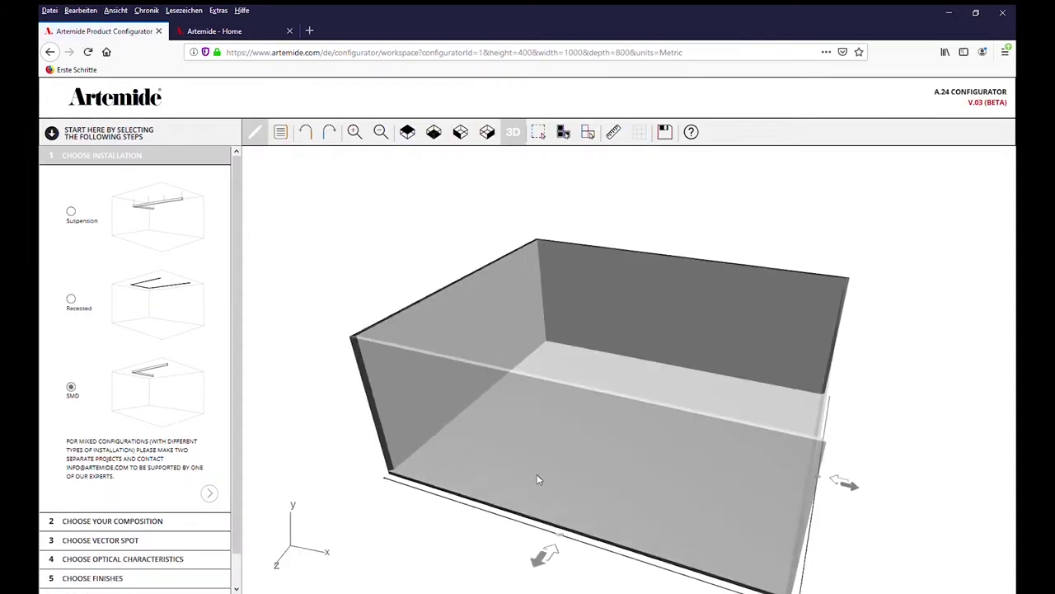
Orbit the empty 400 × 1000 × 800 cm room and select it in the workspace
mouse_move(617, 532)
left_mouse_down()
mouse_move(598, 500)
mouse_move(532, 497)
mouse_move(553, 527)
mouse_move(608, 534)
left_mouse_up()
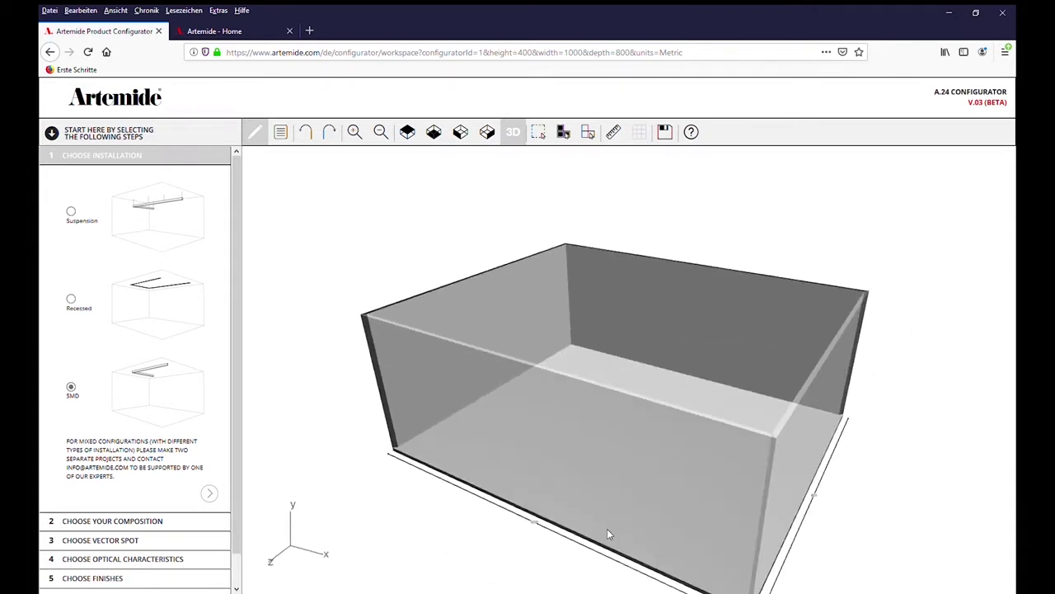
left_click(608, 529)
Advance to the composition step's module list and show the room in top view
left_click(210, 494)
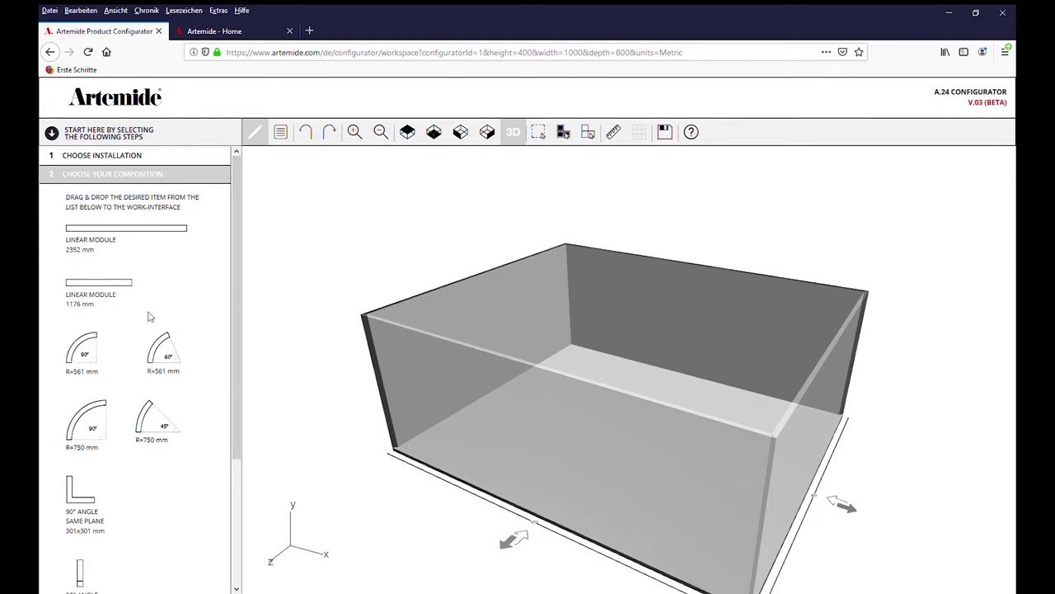
scroll(142, 486, "down", 3)
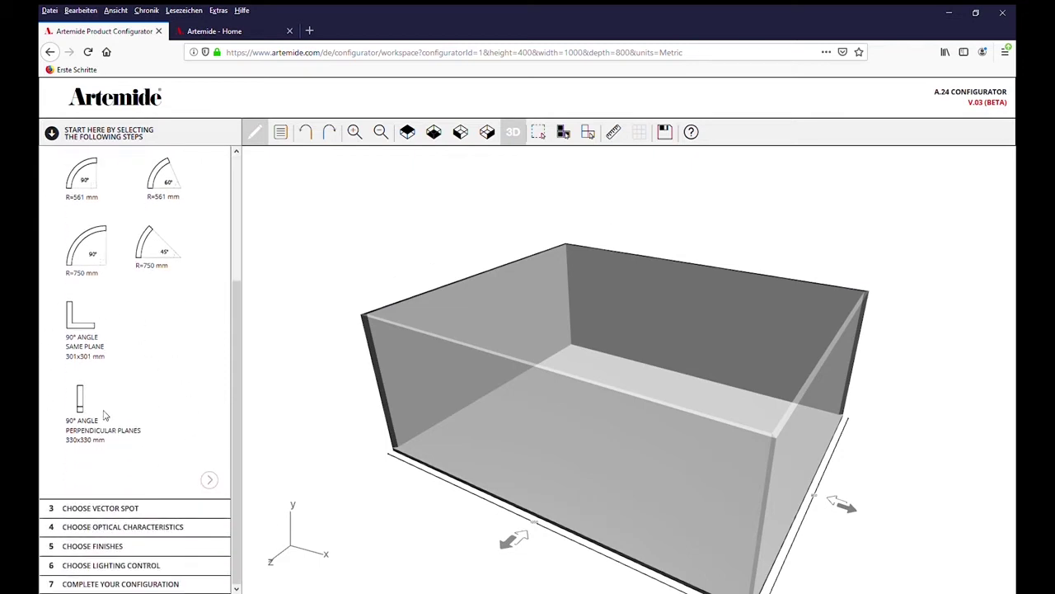
scroll(142, 408, "up", 3)
scroll(140, 407, "up", 1)
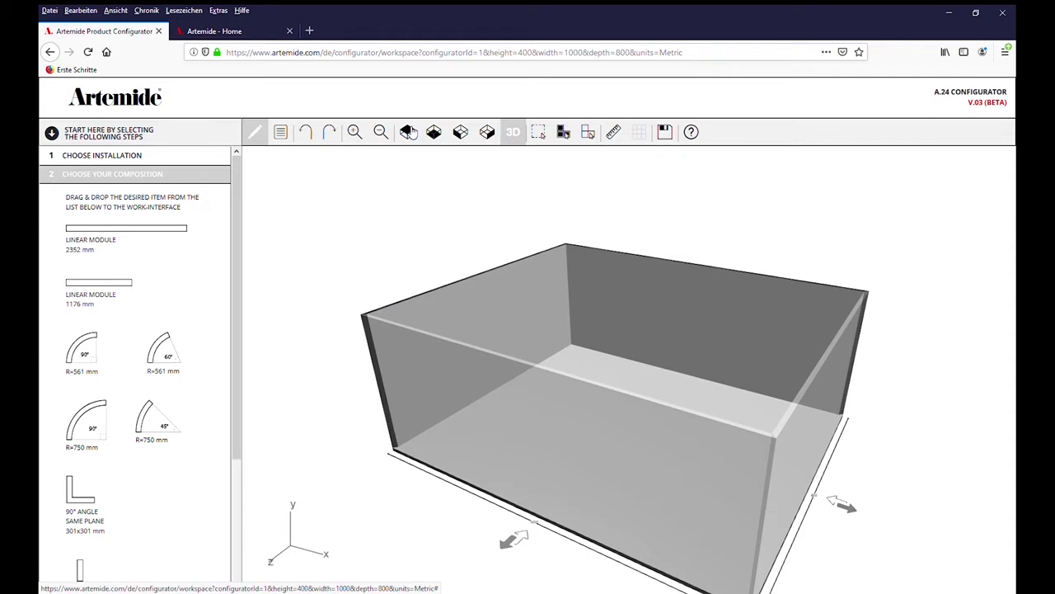
left_click(408, 132)
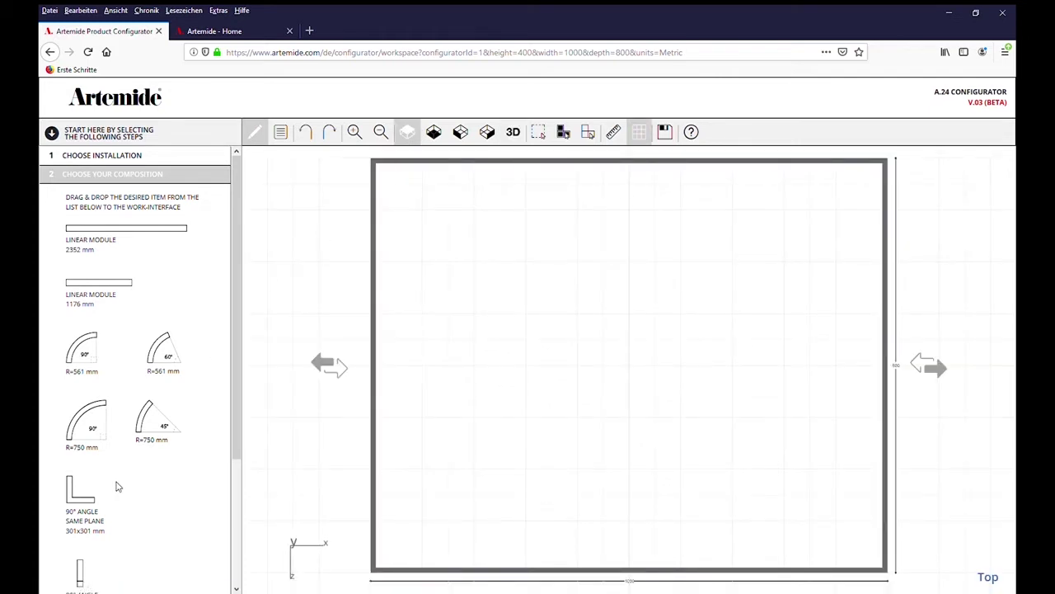
Place a 90° perpendicular-planes angle piece on the back wall and check it in 3D
scroll(116, 486, "down", 1)
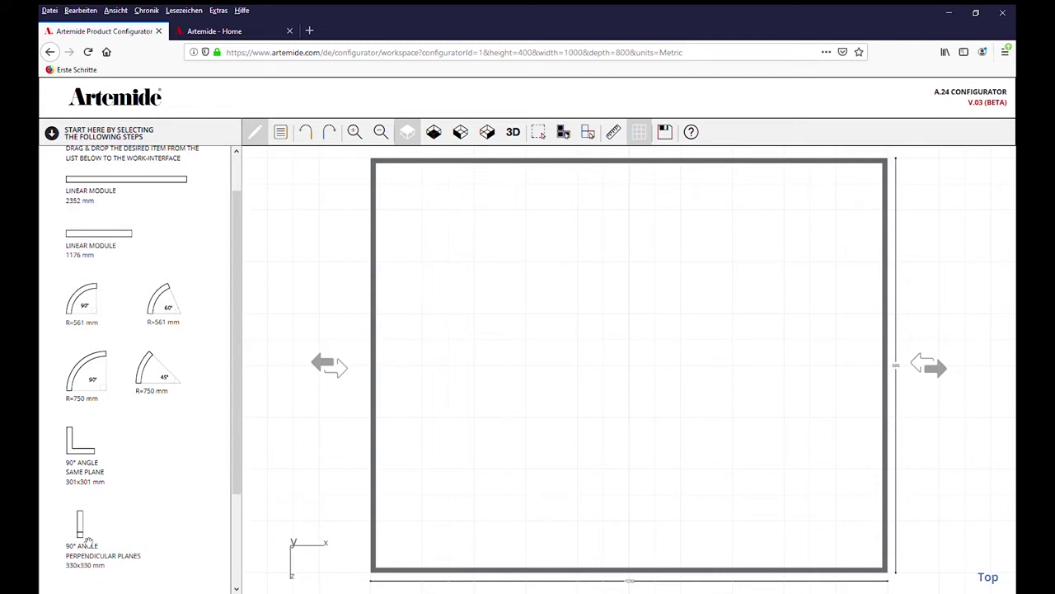
mouse_move(86, 540)
left_mouse_down()
mouse_move(362, 273)
mouse_move(602, 177)
mouse_move(540, 176)
mouse_move(578, 175)
left_mouse_up()
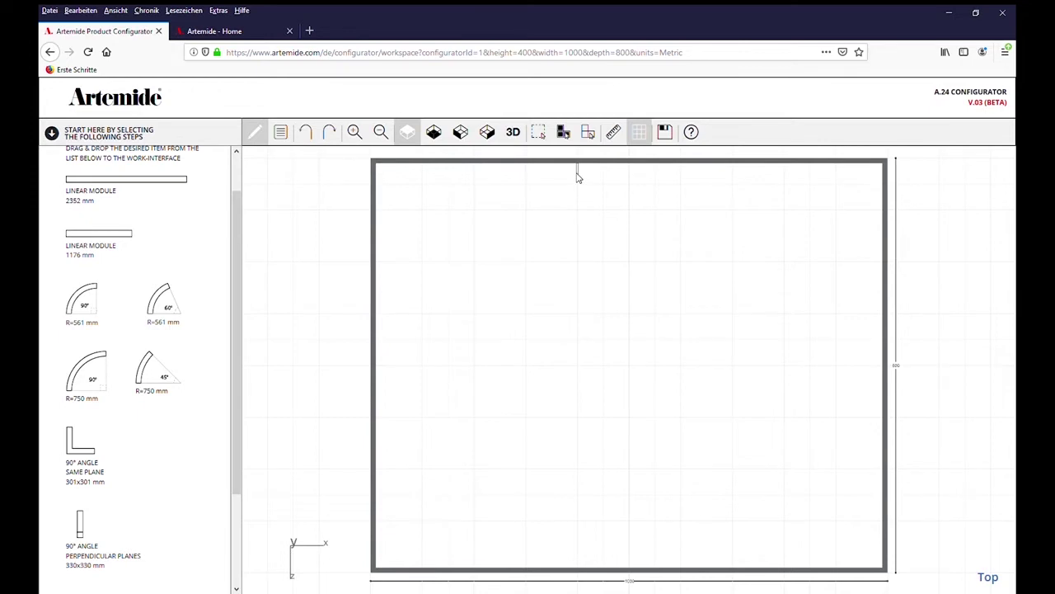
left_click(512, 133)
left_click_drag(765, 348, 740, 368)
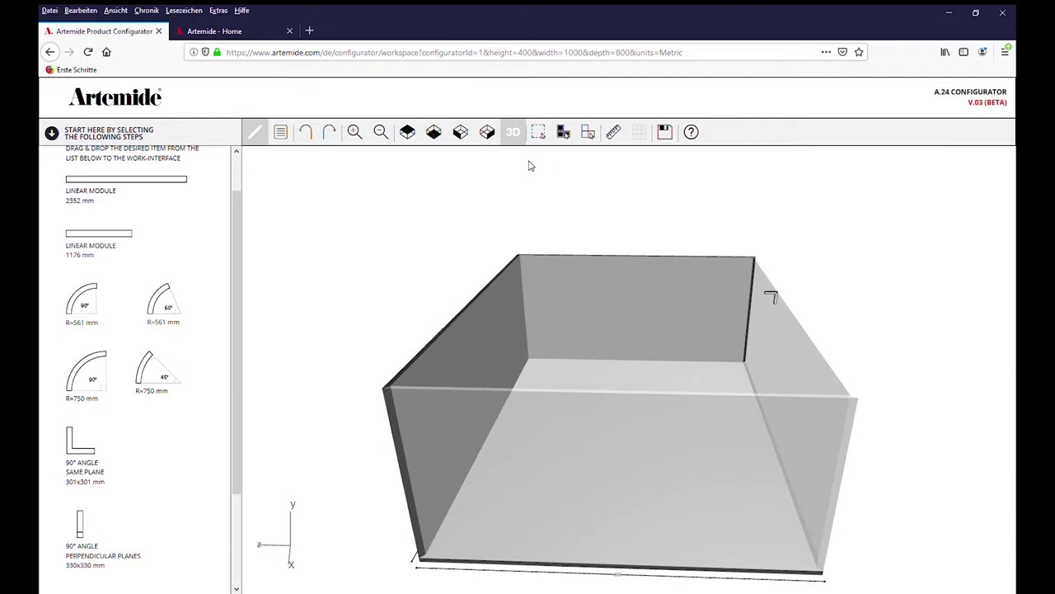
Attach a 1176 mm linear module running down the wall below the angle piece
left_click(461, 134)
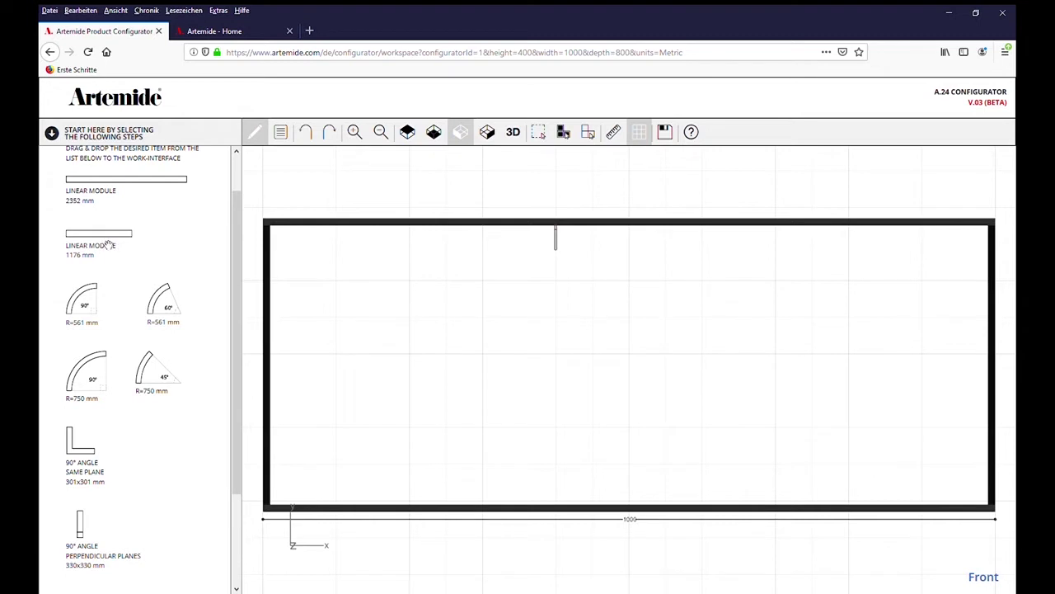
mouse_move(107, 242)
left_mouse_down()
mouse_move(386, 193)
mouse_move(558, 288)
left_mouse_up()
mouse_move(111, 239)
left_mouse_down()
mouse_move(355, 308)
mouse_move(564, 385)
left_mouse_up()
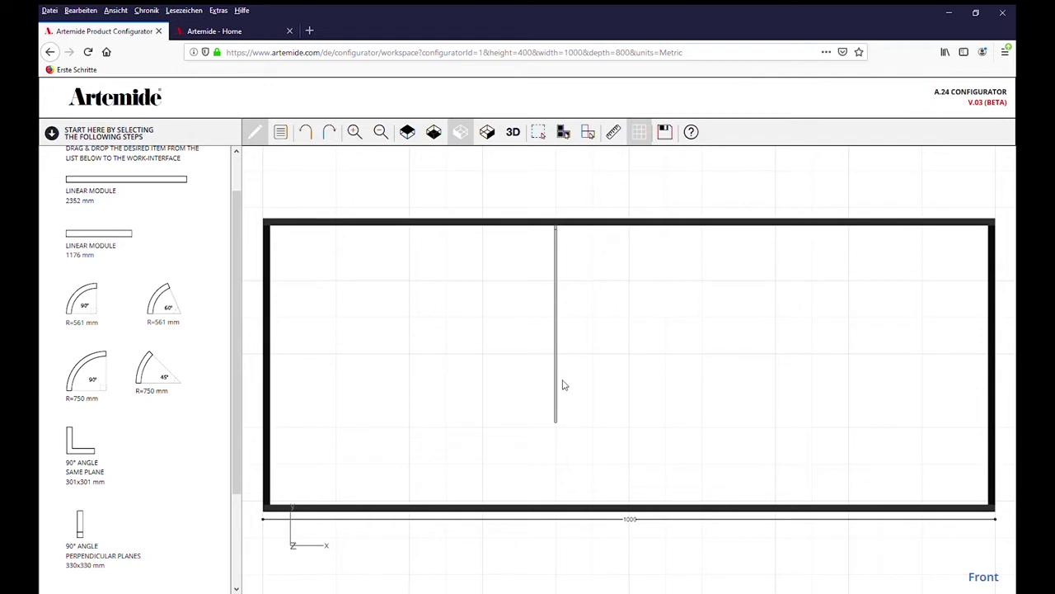
left_click(514, 132)
mouse_move(727, 341)
left_mouse_down()
mouse_move(689, 363)
mouse_move(727, 340)
left_mouse_up()
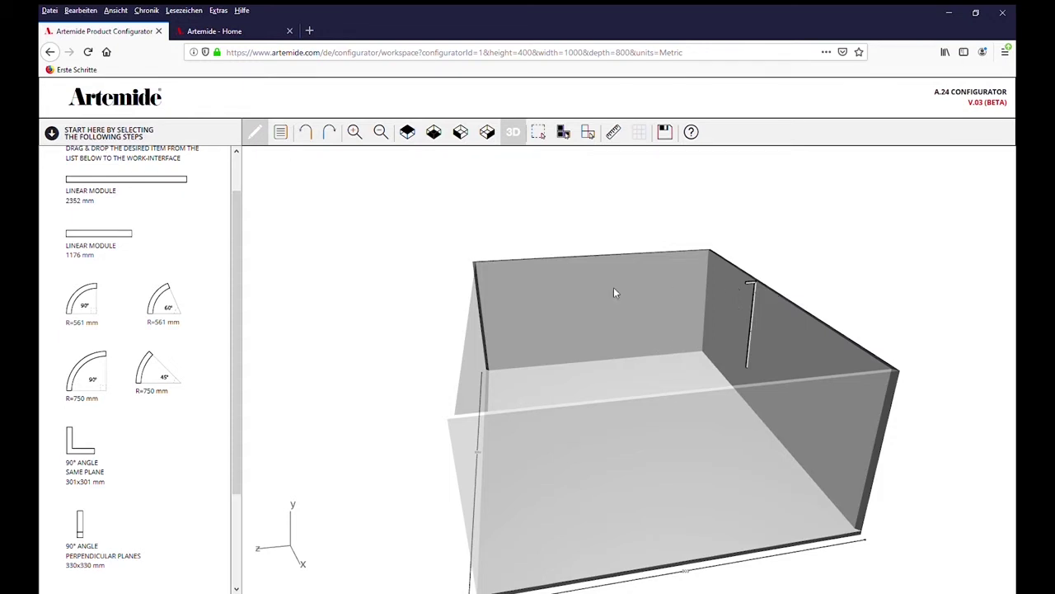
Place a 2352 mm linear module on the ceiling in top view
left_click(409, 136)
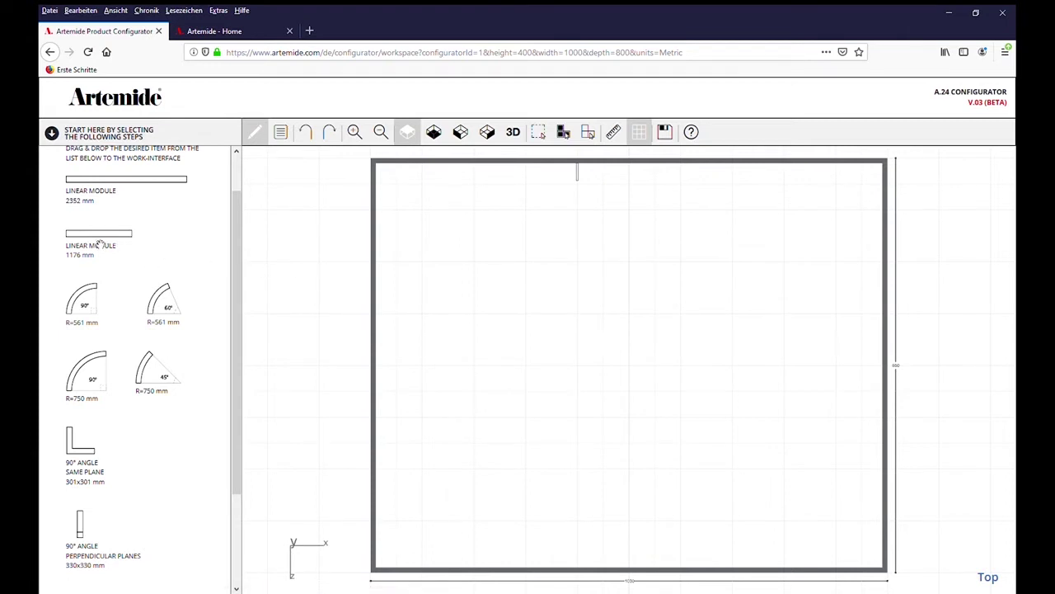
left_click_drag(99, 244, 582, 219)
mouse_move(116, 189)
left_mouse_down()
mouse_move(157, 187)
mouse_move(543, 317)
left_mouse_up()
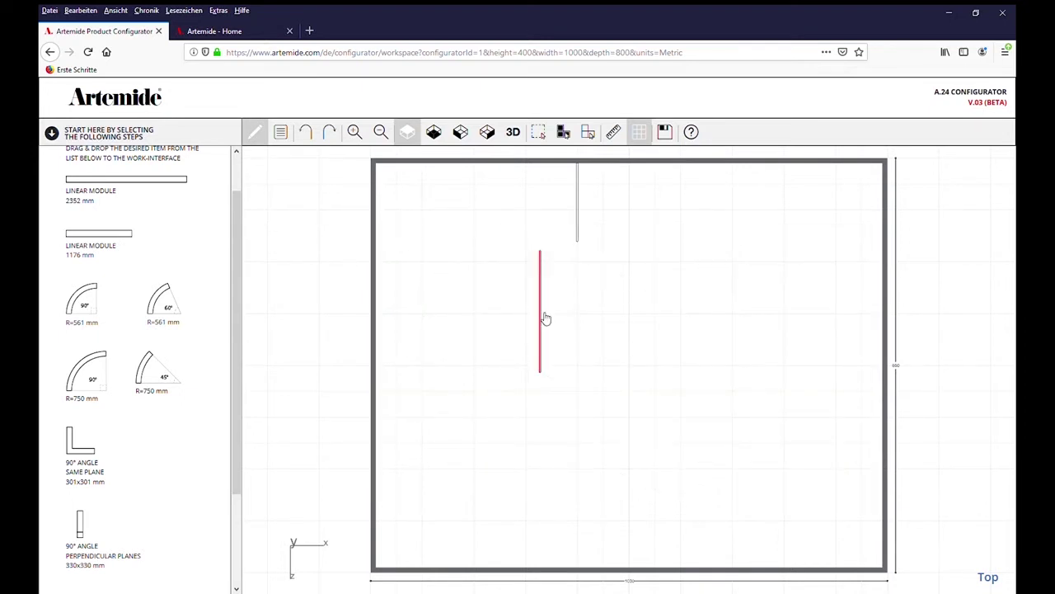
left_click(544, 322)
Test-rotate the 2352 mm module, then snap it onto the end of the existing track
left_click(542, 305)
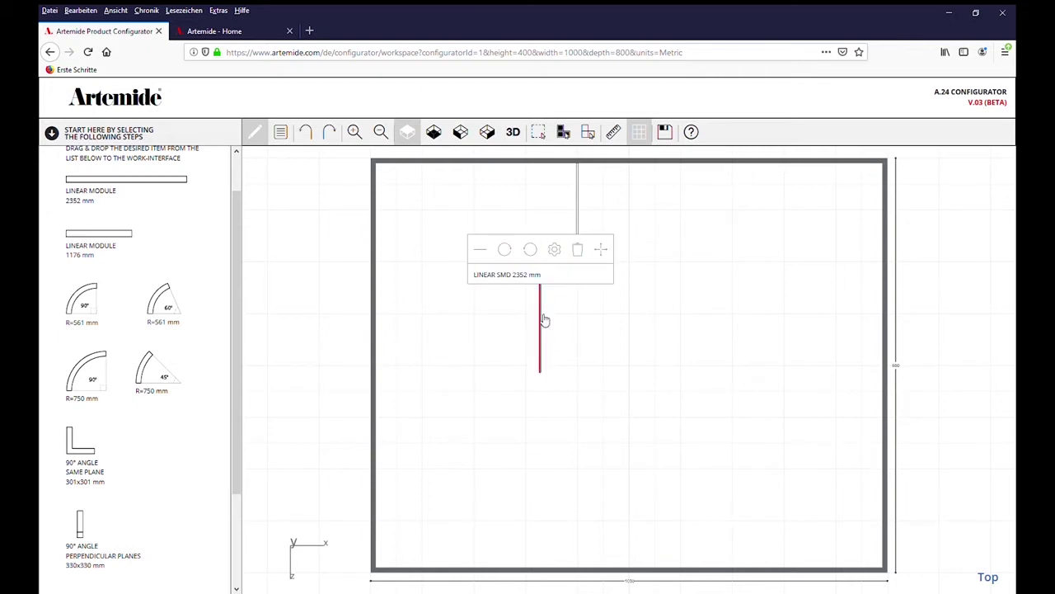
left_click(533, 257)
left_click(533, 257)
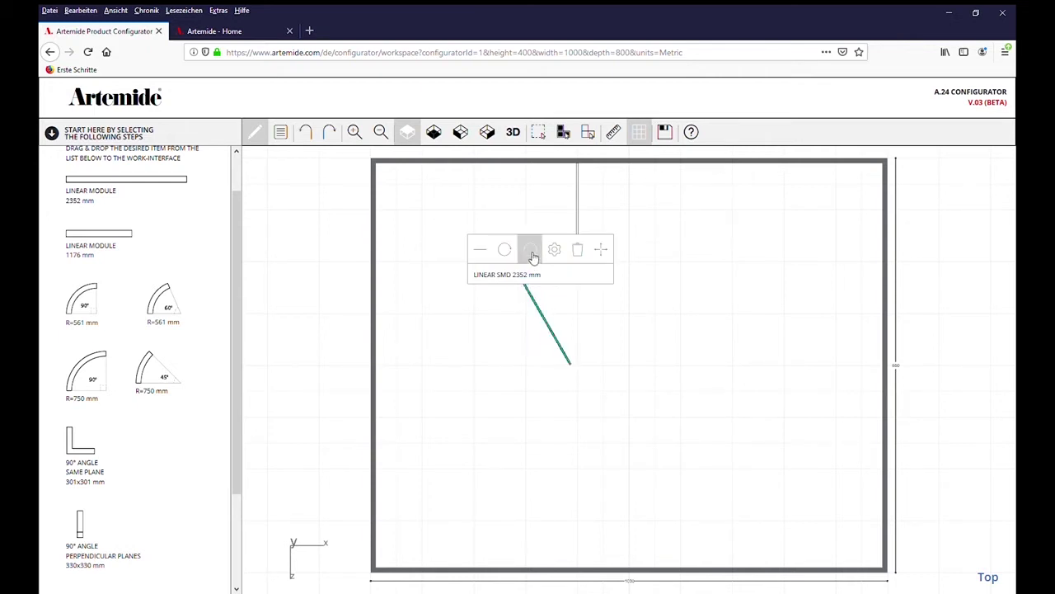
left_click(532, 257)
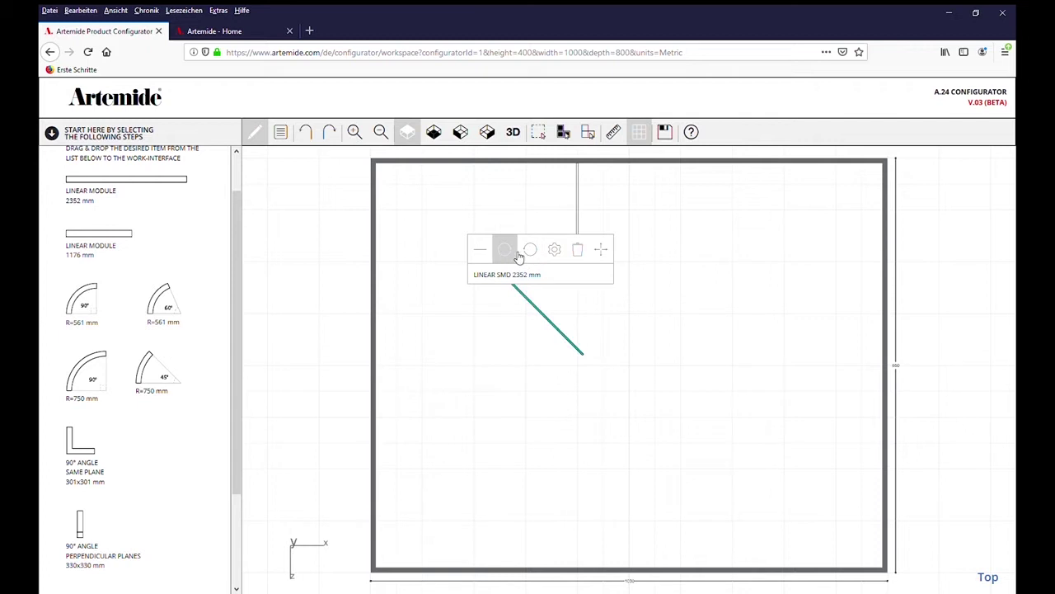
left_click(514, 255)
left_click(513, 255)
left_click(514, 255)
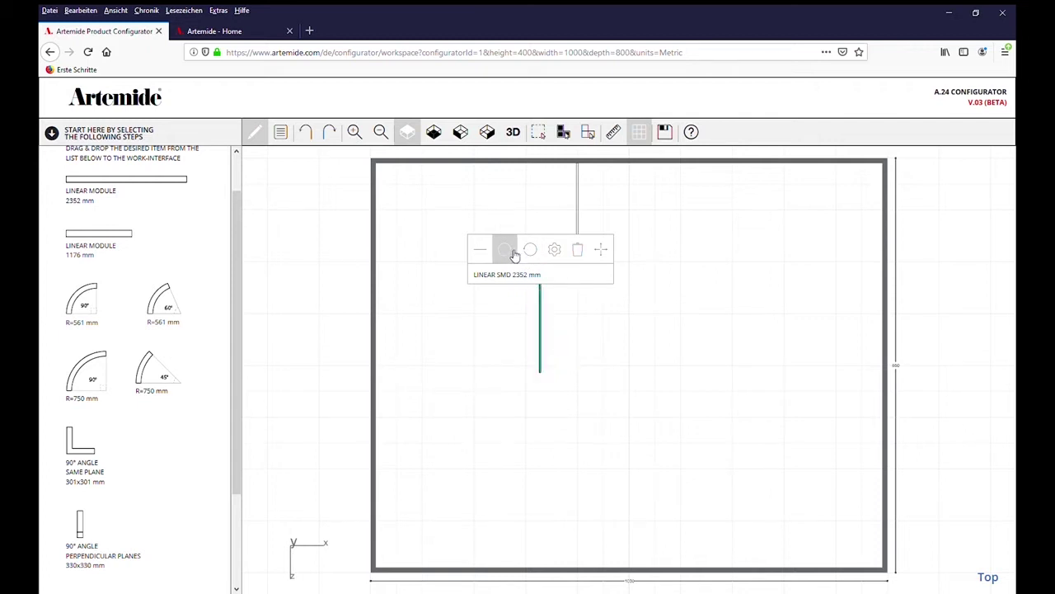
left_click(568, 329)
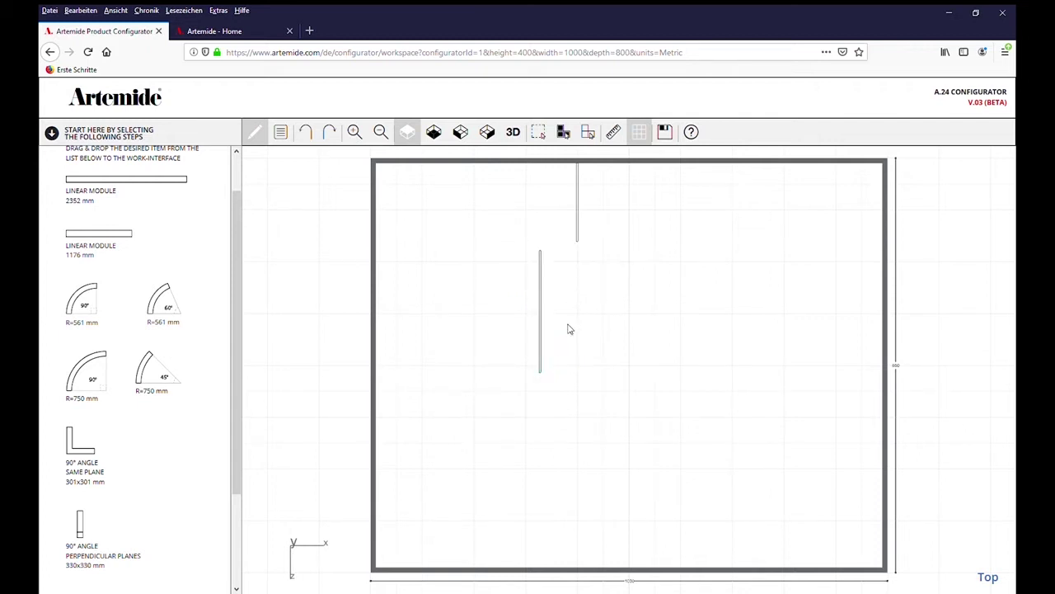
left_click_drag(545, 319, 579, 308)
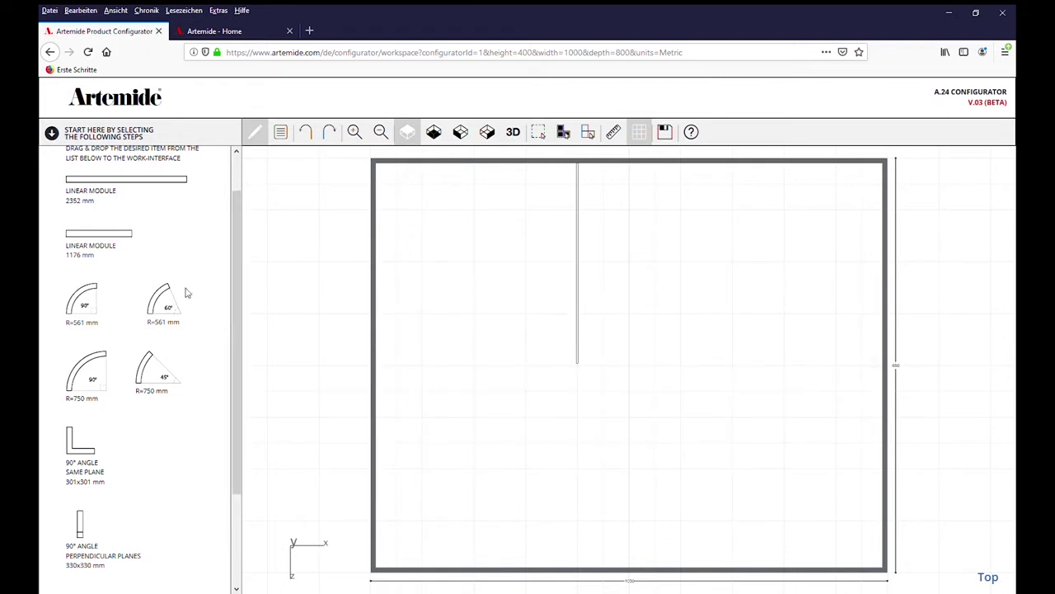
Add two 90° R=750 curves at the track end forming a U-turn, then inspect in 3D
left_click_drag(95, 393, 603, 384)
mouse_move(92, 381)
left_mouse_down()
mouse_move(432, 342)
mouse_move(636, 349)
mouse_move(667, 385)
mouse_move(643, 398)
left_mouse_up()
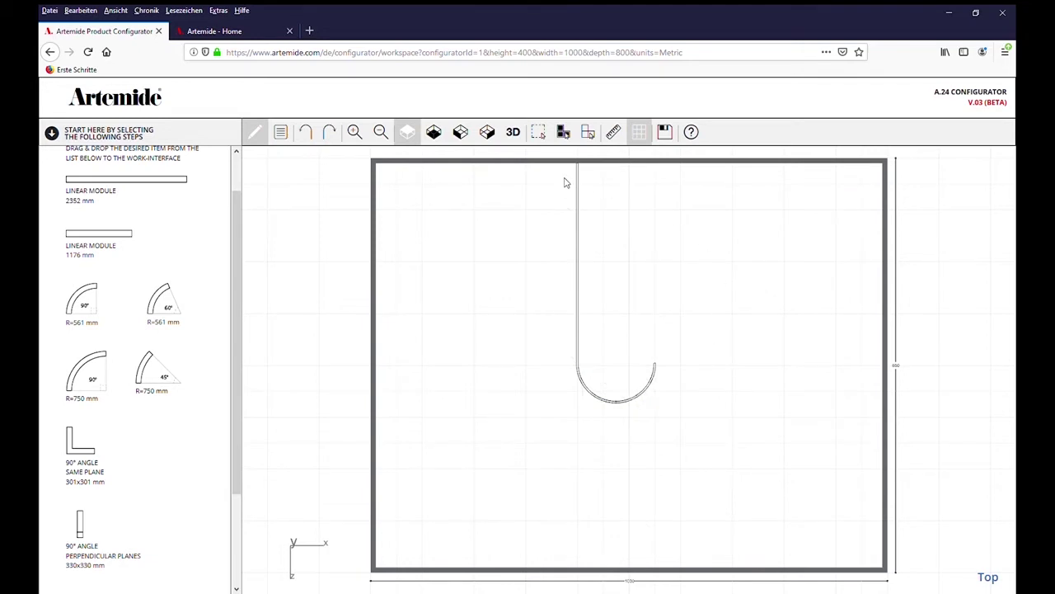
left_click(513, 133)
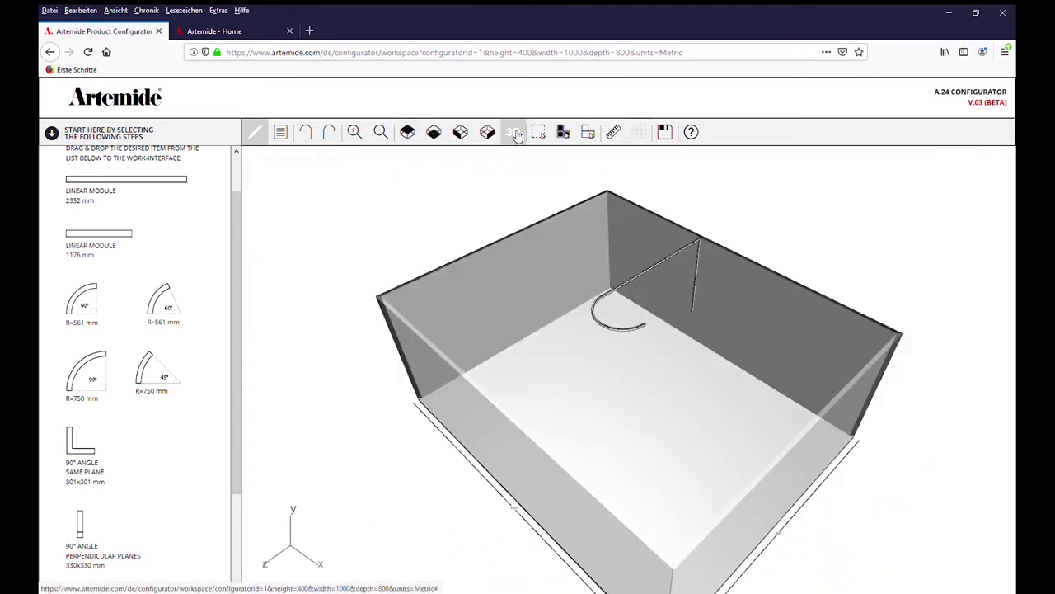
left_click_drag(772, 376, 762, 421)
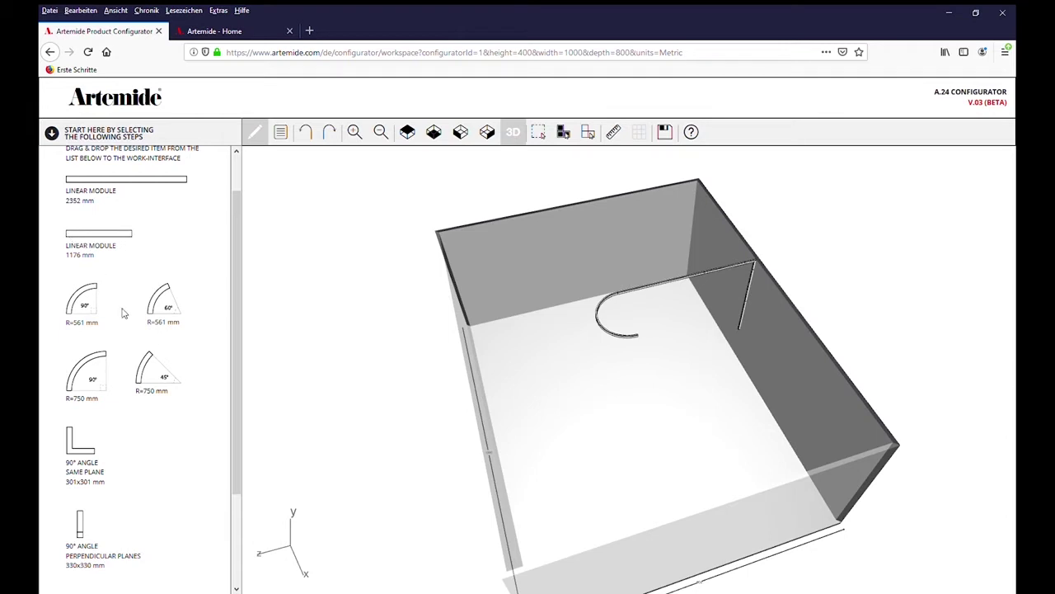
scroll(156, 370, "down", 3)
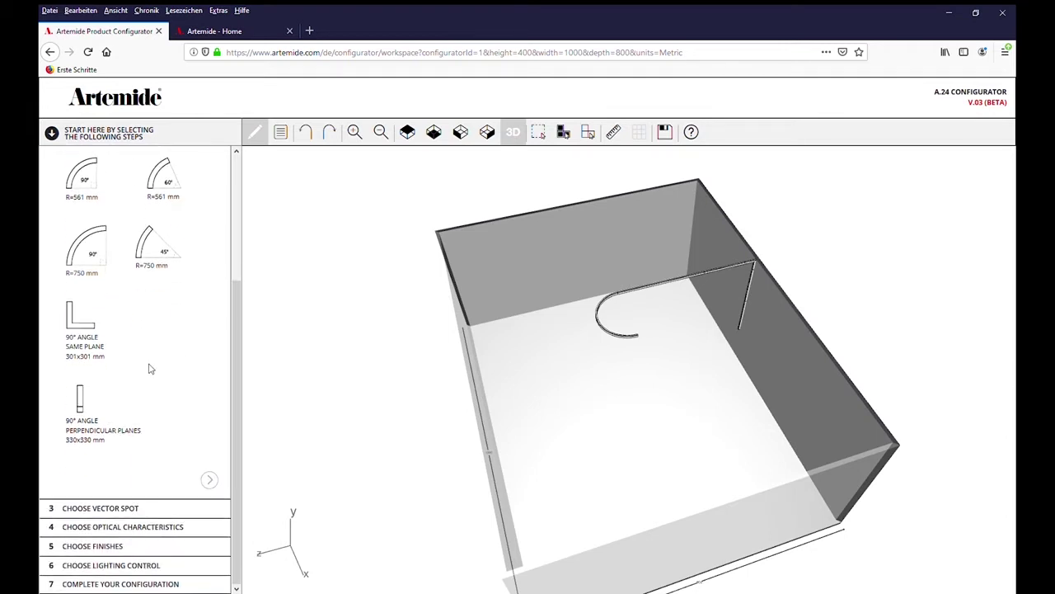
Advance toward the Vector spots step and close the Property Missing warning
left_click(209, 480)
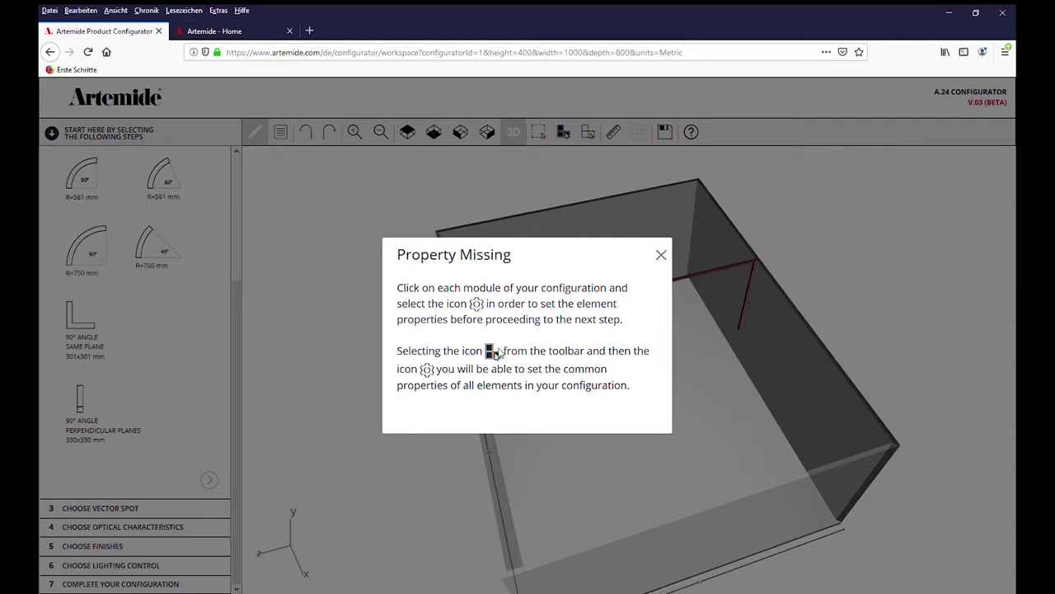
left_click(662, 257)
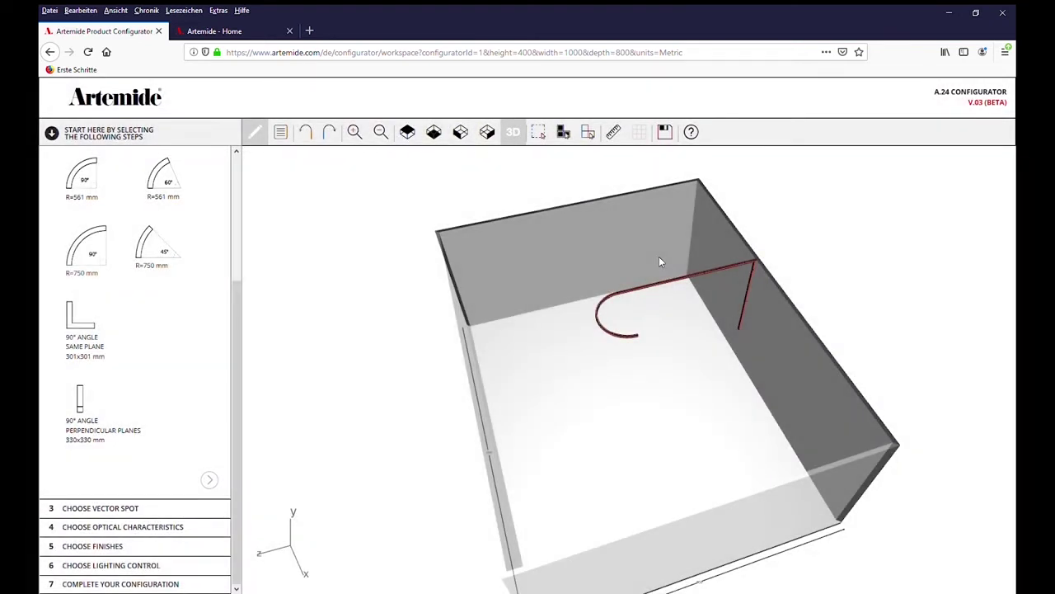
Set the curved track piece to the Sharping version
left_click(627, 338)
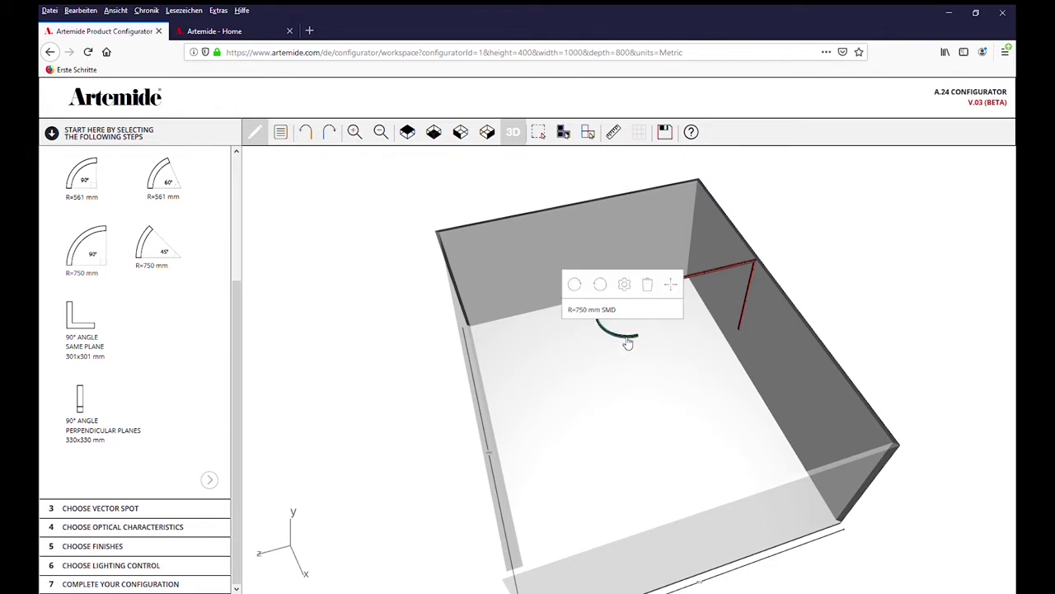
left_click(626, 292)
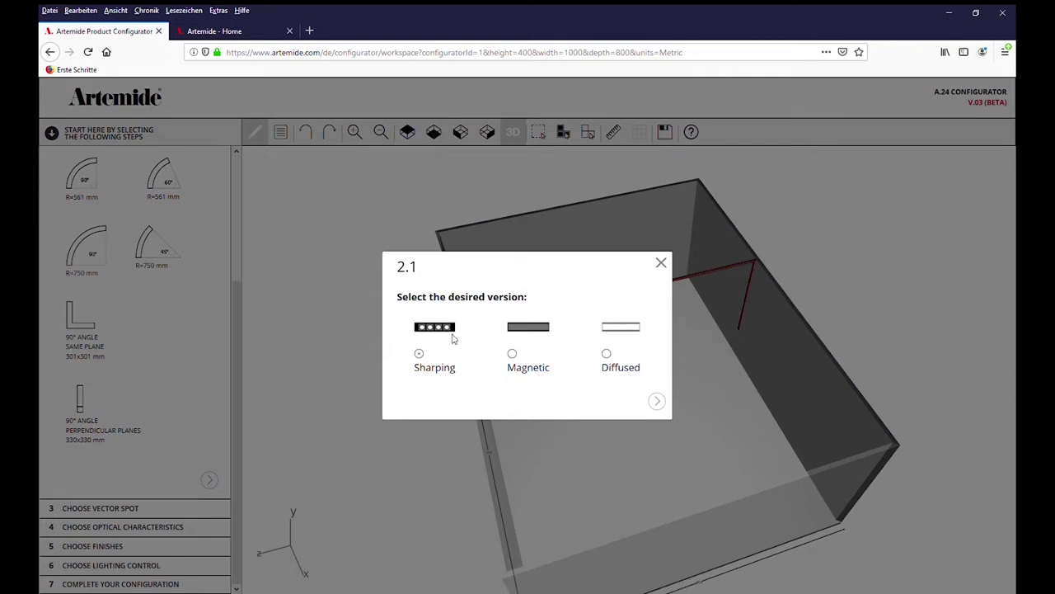
left_click(619, 368)
left_click(421, 359)
left_click(657, 401)
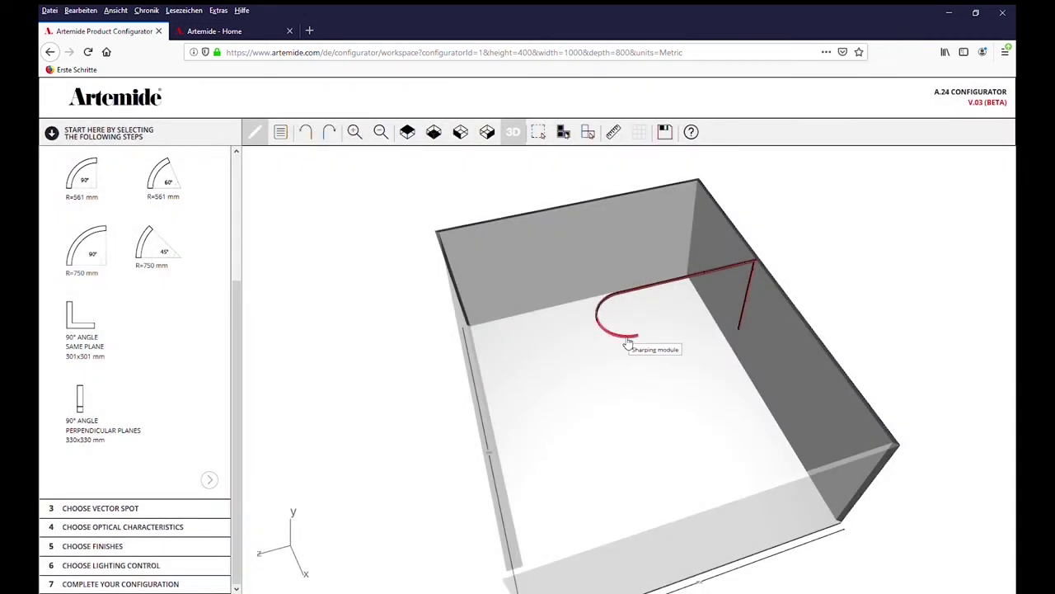
left_click(605, 310)
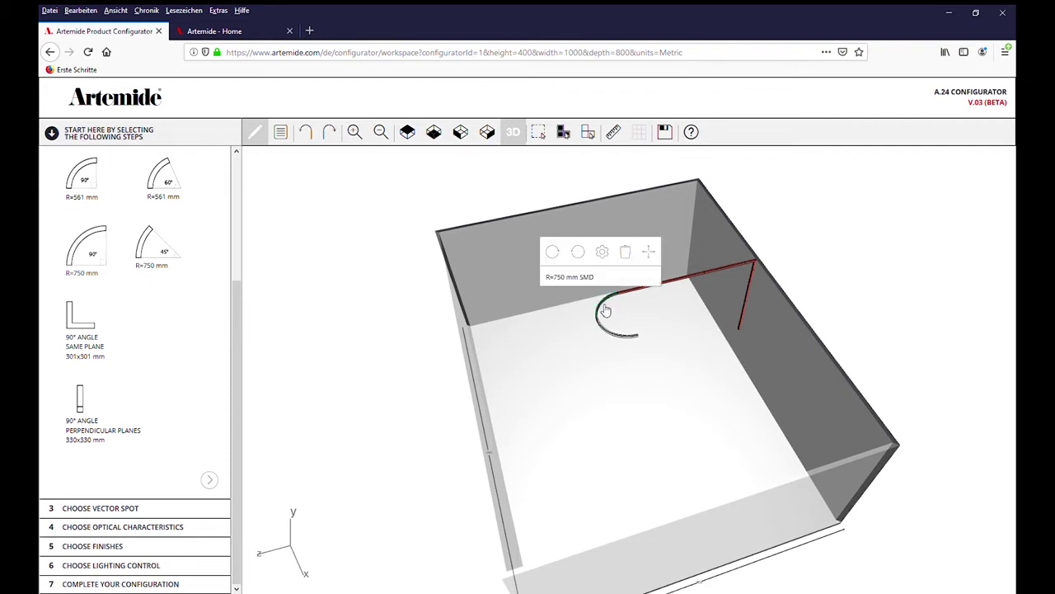
left_click(603, 263)
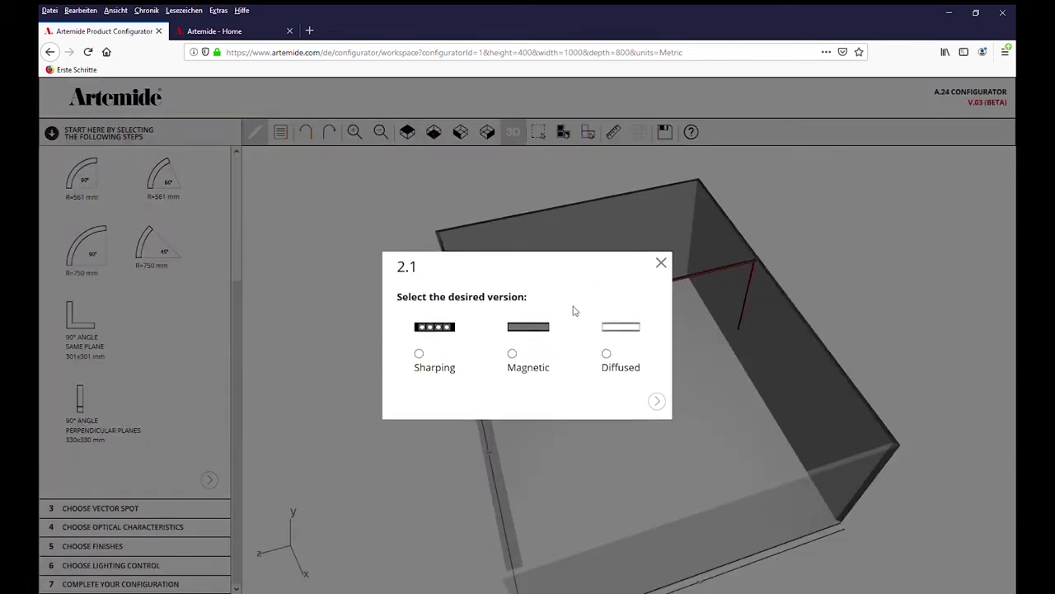
left_click(420, 354)
left_click(657, 402)
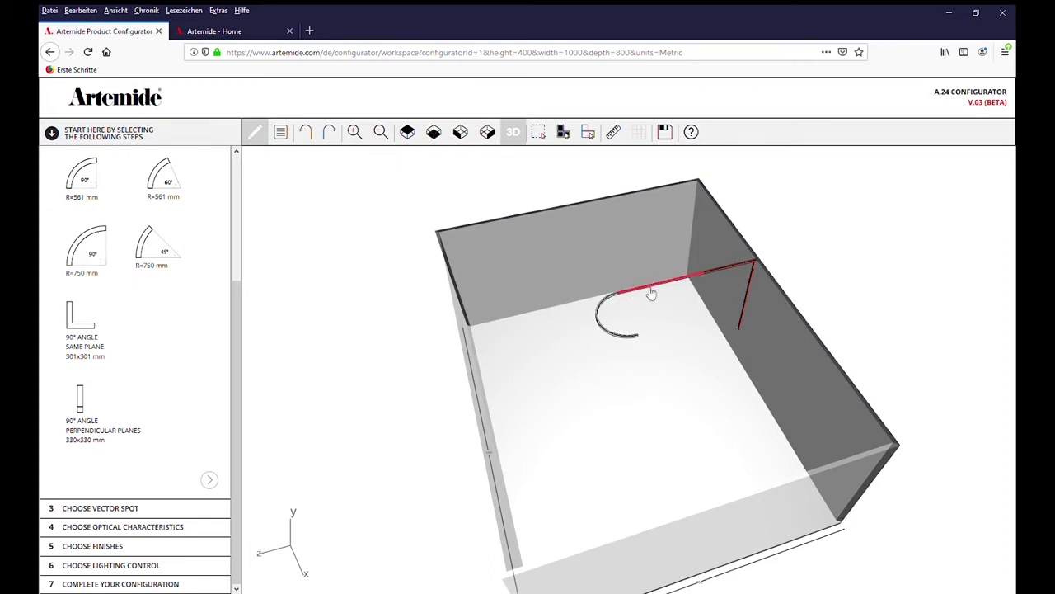
Make the 2352 mm straight piece Magnetic and the corner 1176 mm piece Diffused
left_click(652, 293)
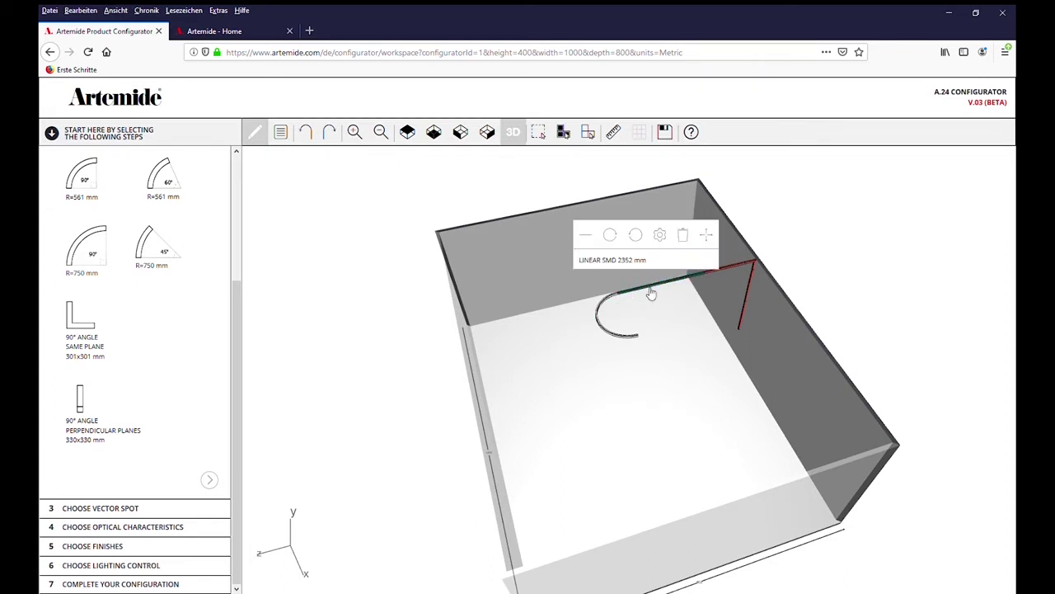
left_click(660, 237)
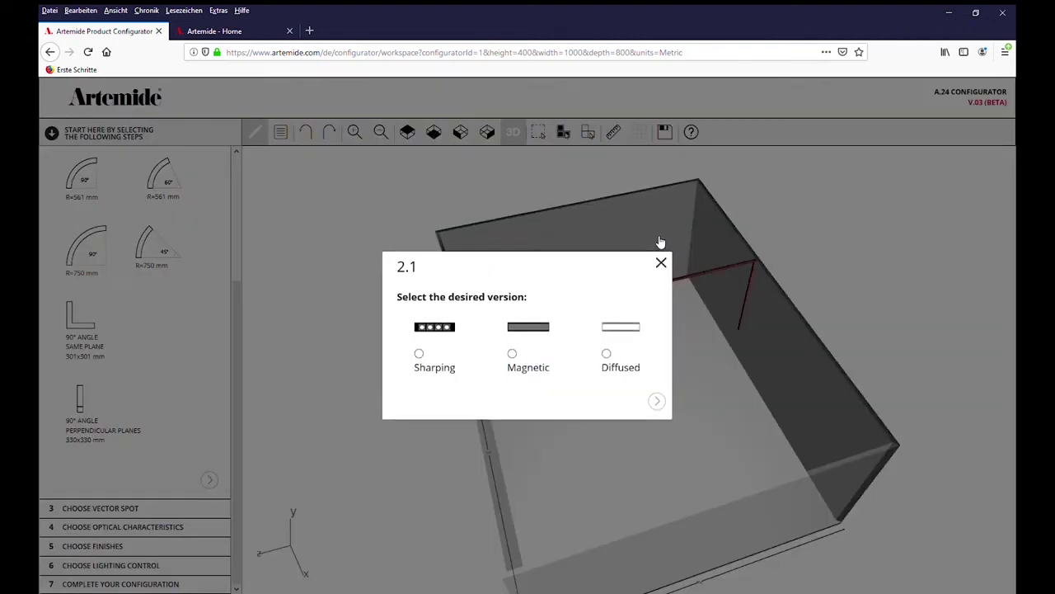
left_click(513, 355)
left_click(658, 402)
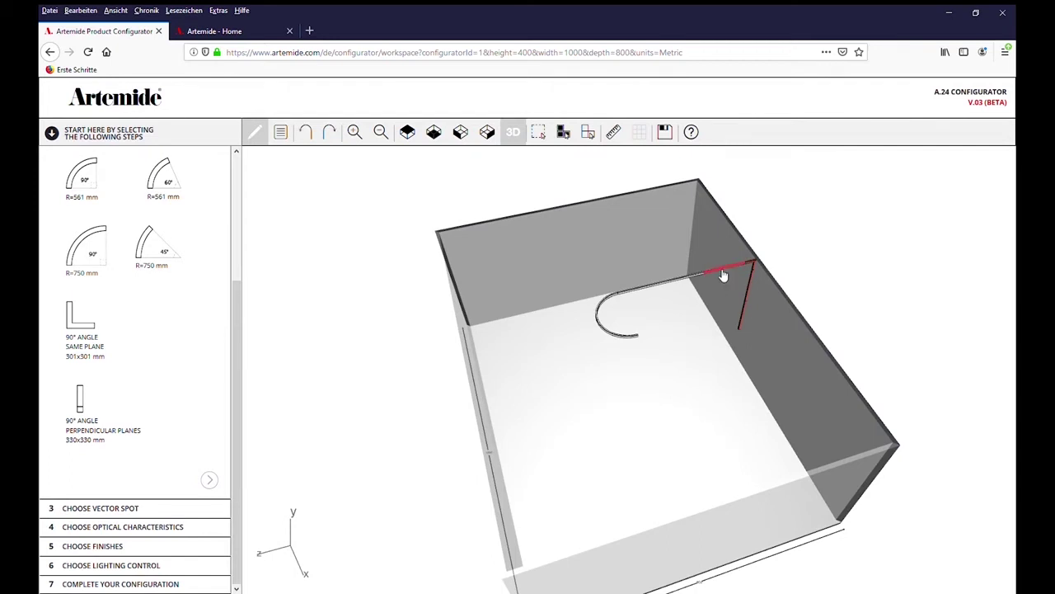
left_click(723, 274)
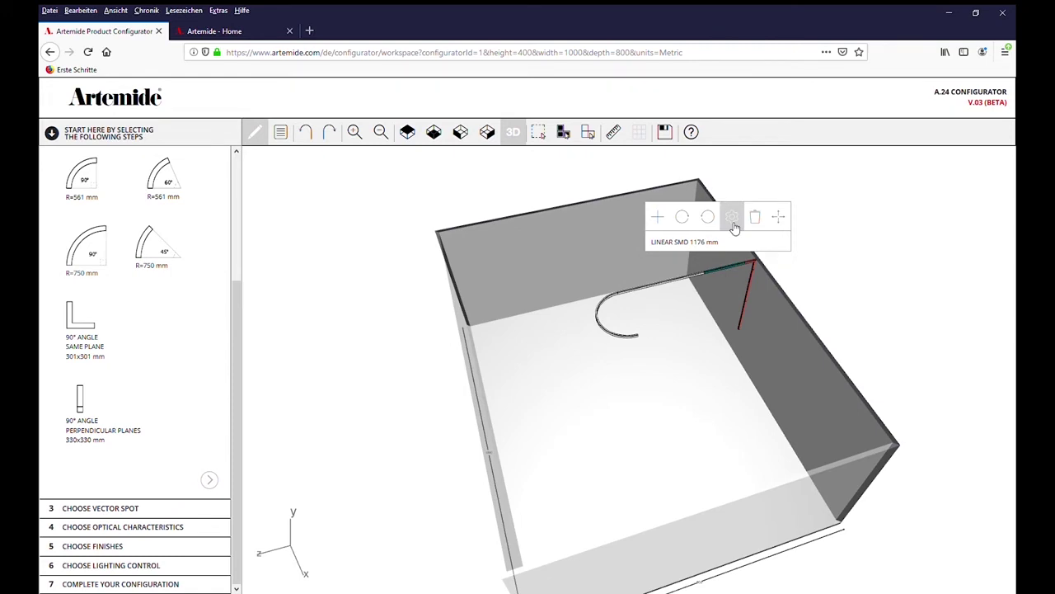
left_click(733, 219)
left_click(607, 354)
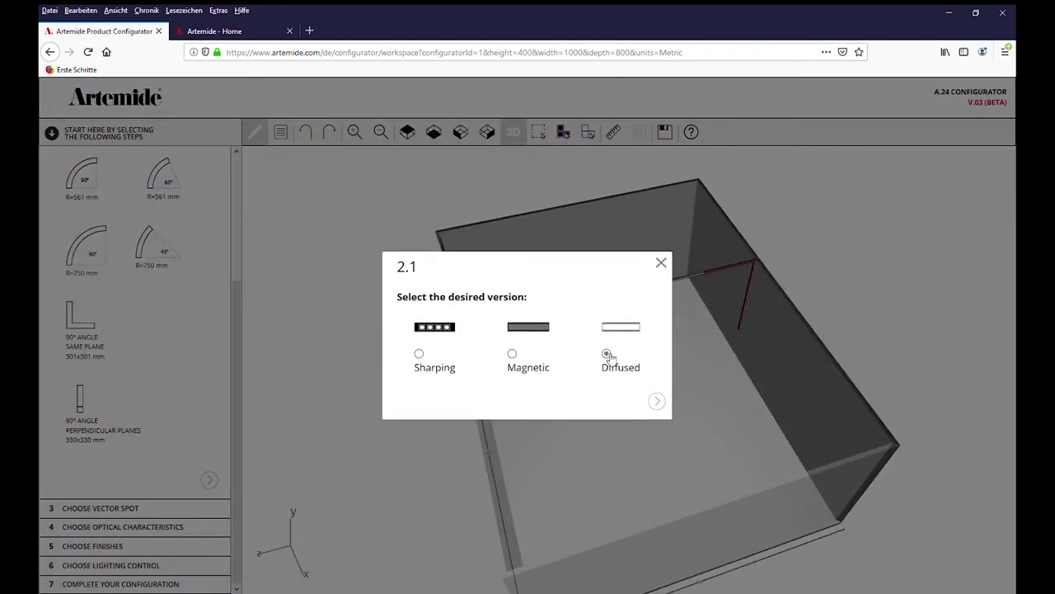
left_click(656, 401)
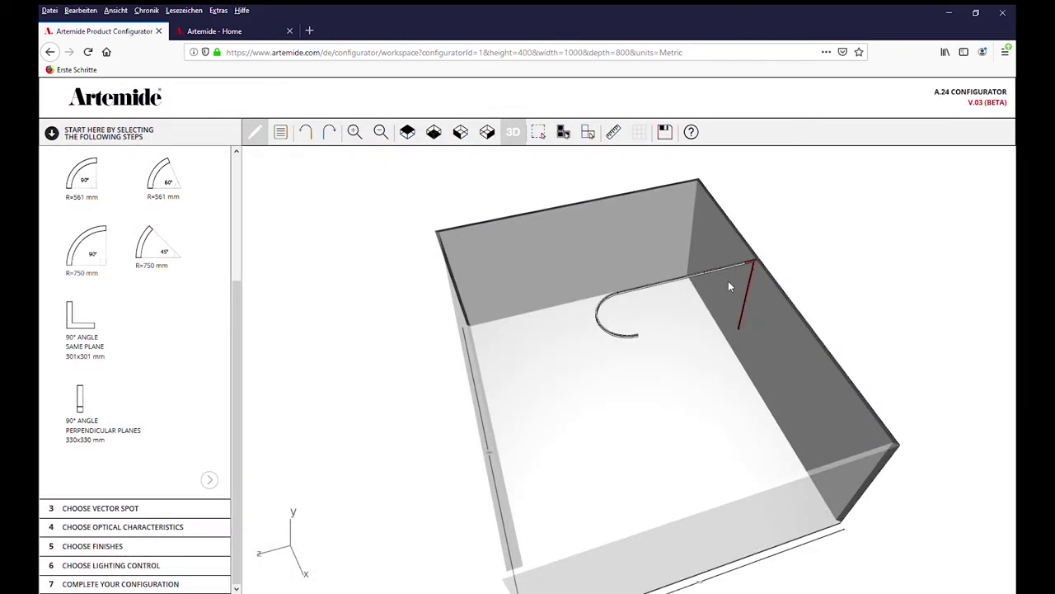
Set the 90° angle piece and the vertical 1176 mm piece to Diffused
left_click(754, 268)
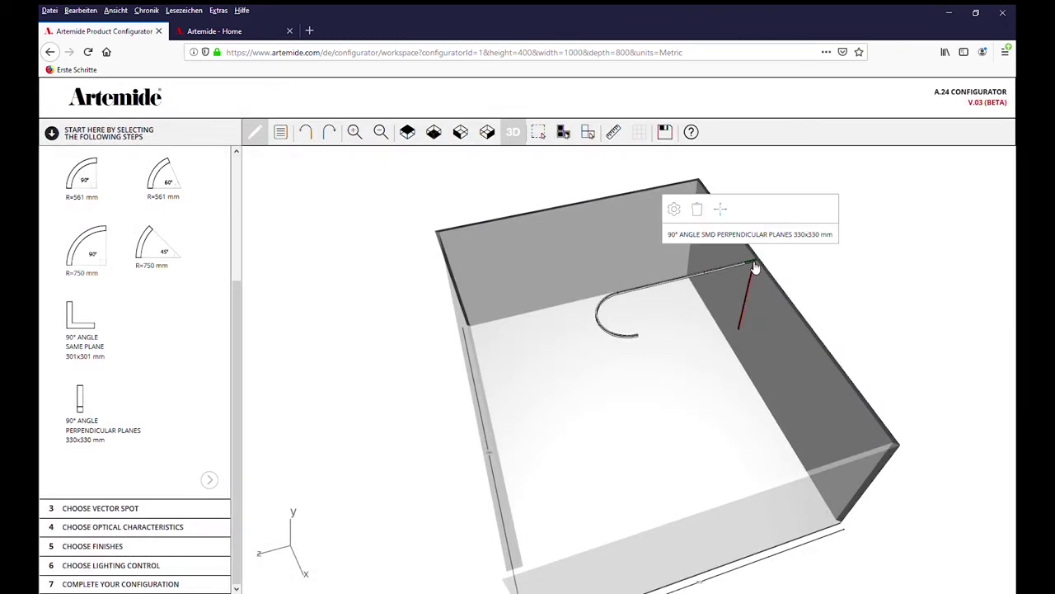
left_click(680, 212)
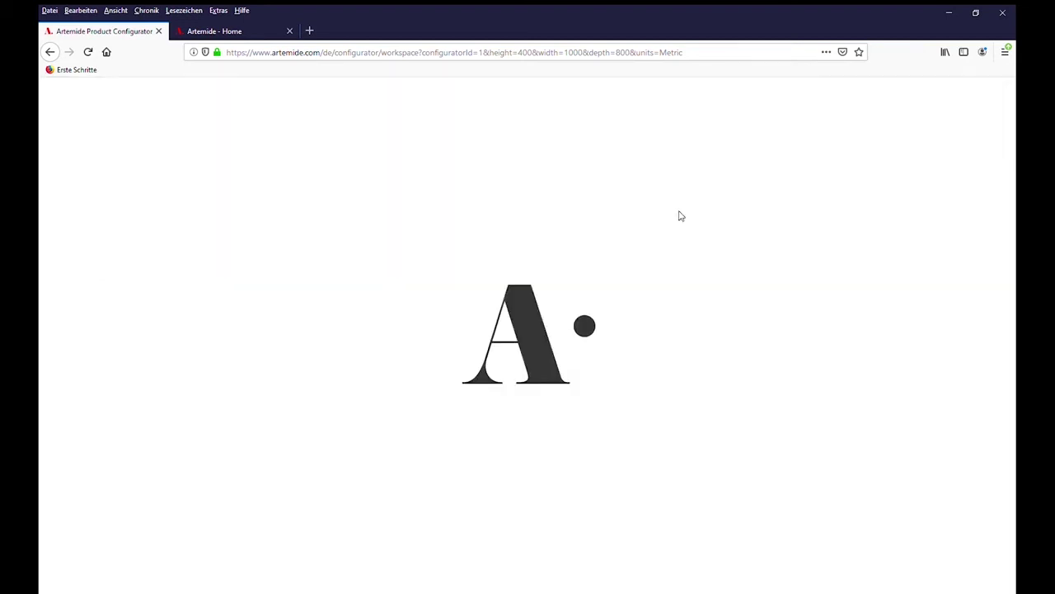
left_click(585, 354)
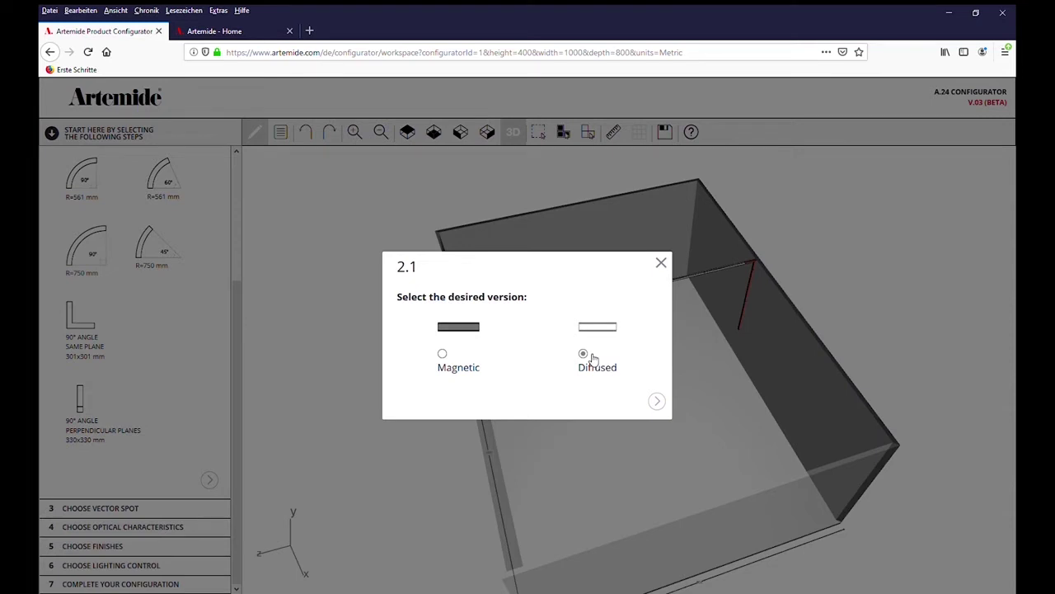
left_click(657, 402)
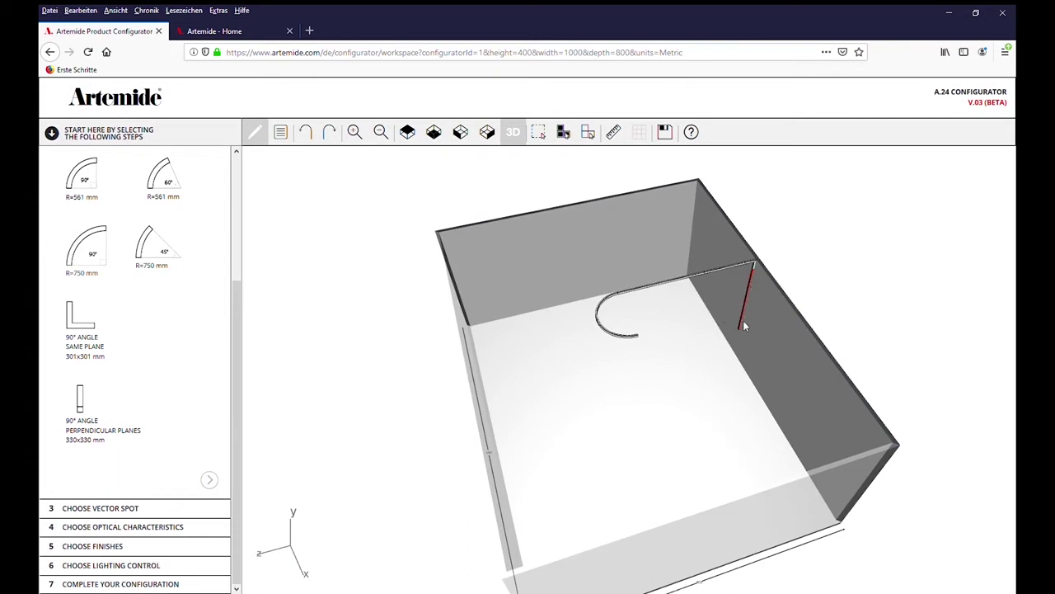
left_click(754, 292)
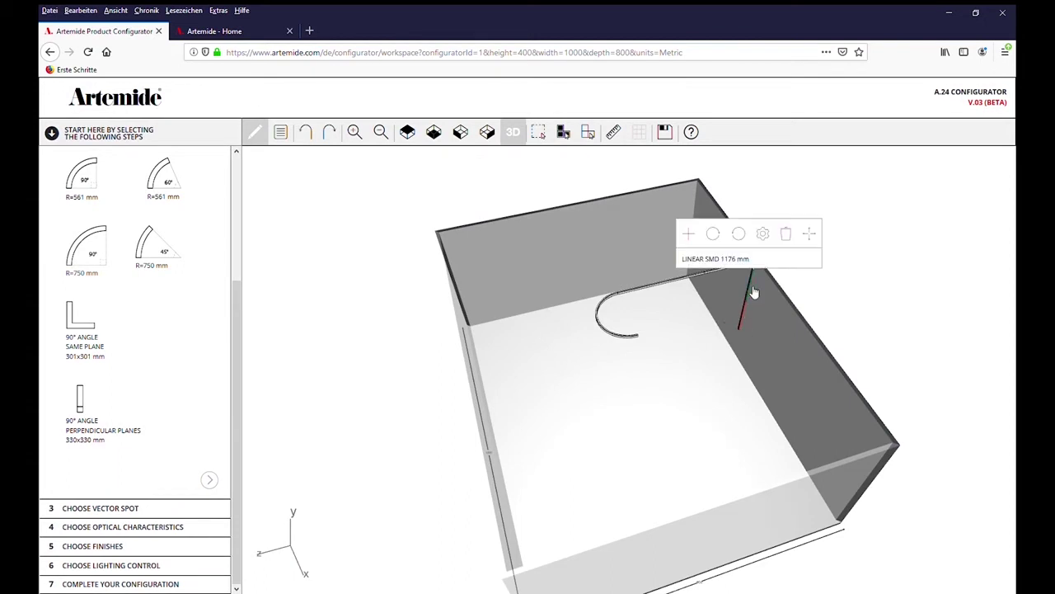
left_click(763, 233)
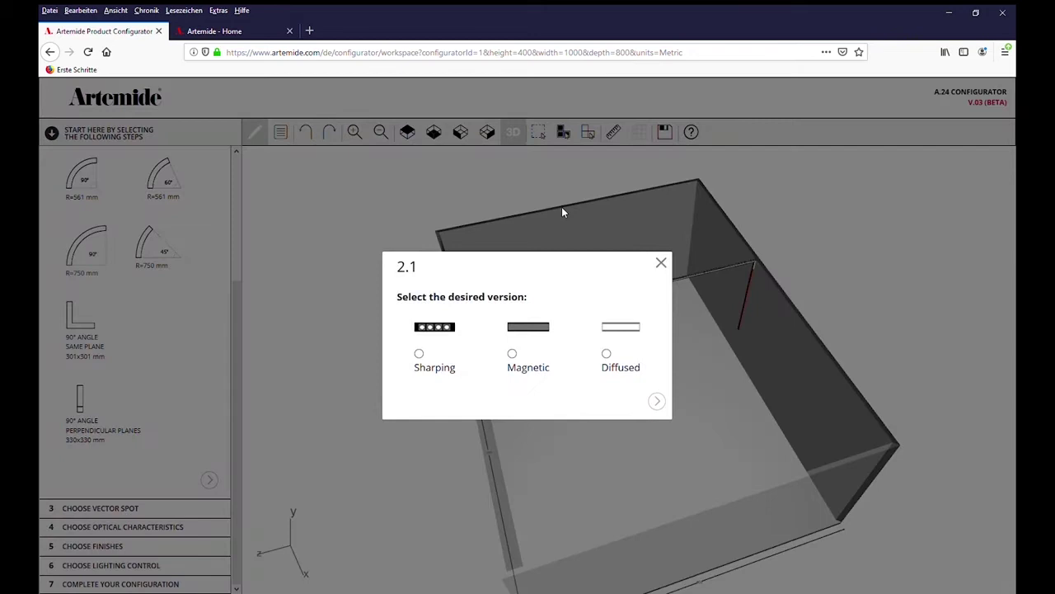
left_click(607, 353)
left_click(657, 400)
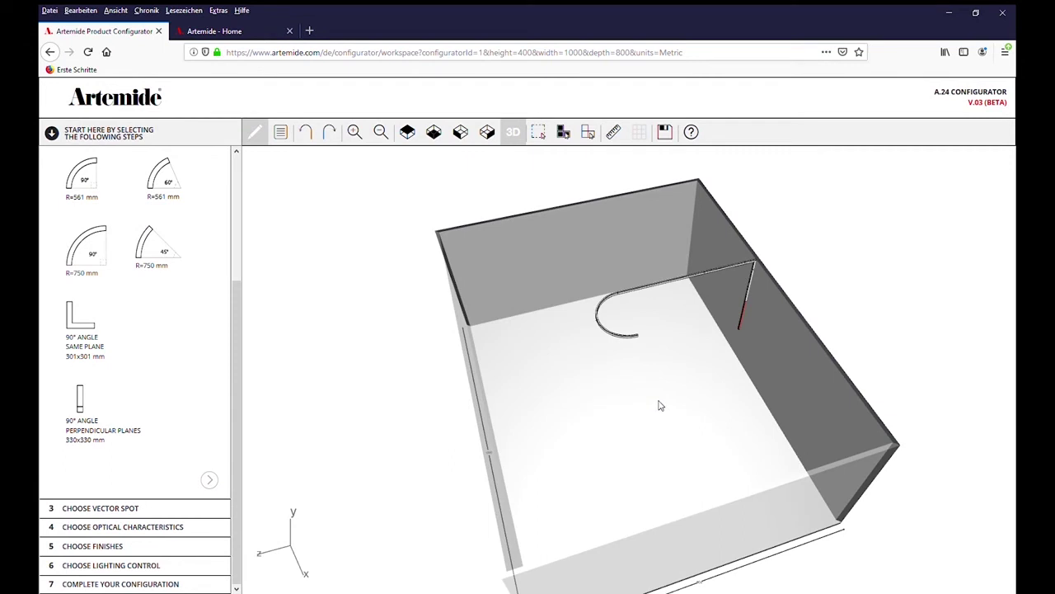
Set the last unset 1176 mm linear module to Magnetic
left_click(746, 324)
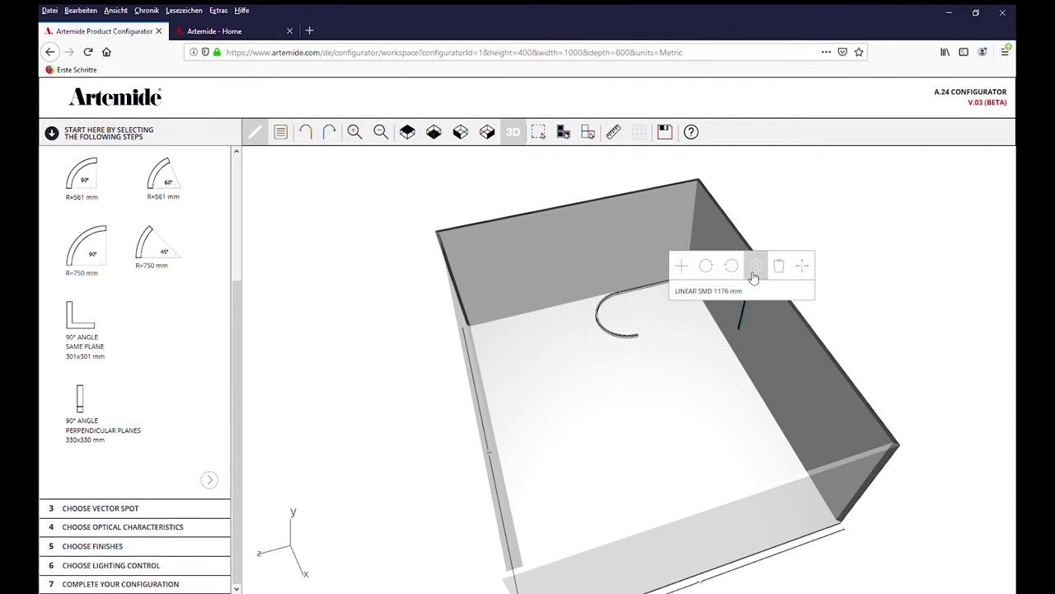
left_click(748, 269)
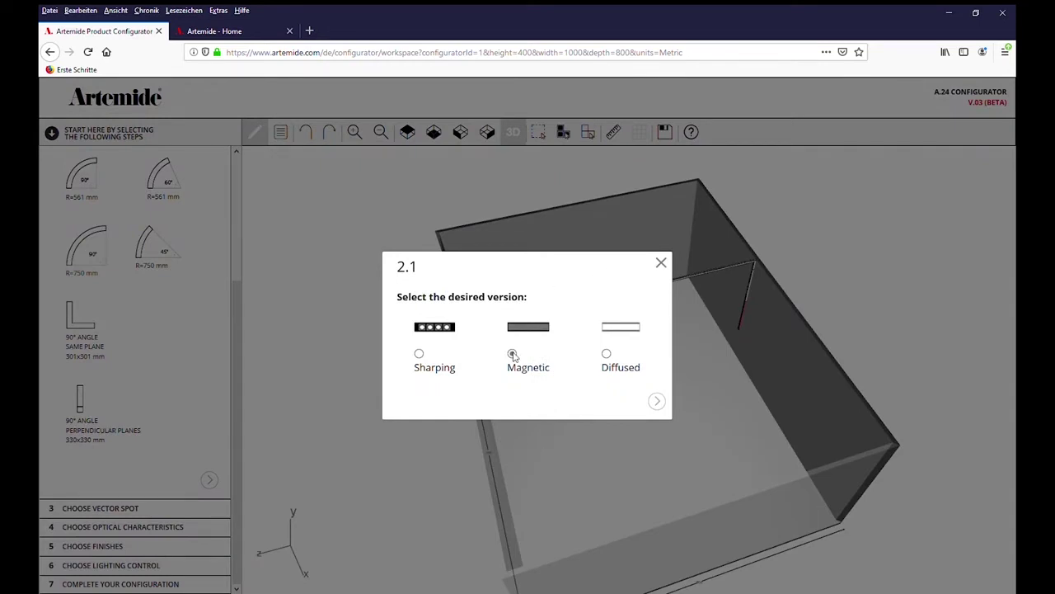
left_click(512, 353)
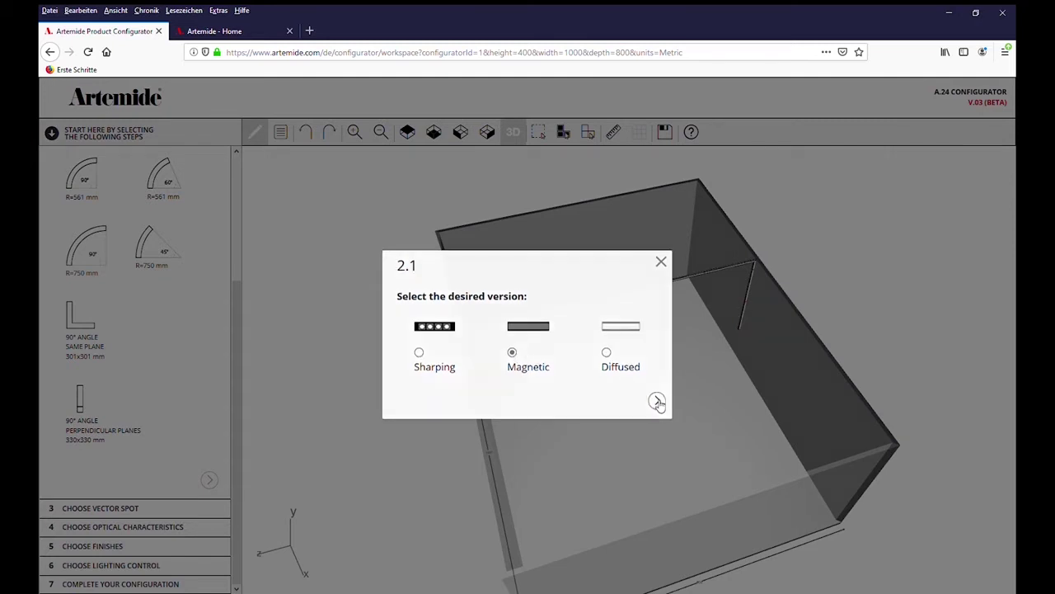
left_click(656, 401)
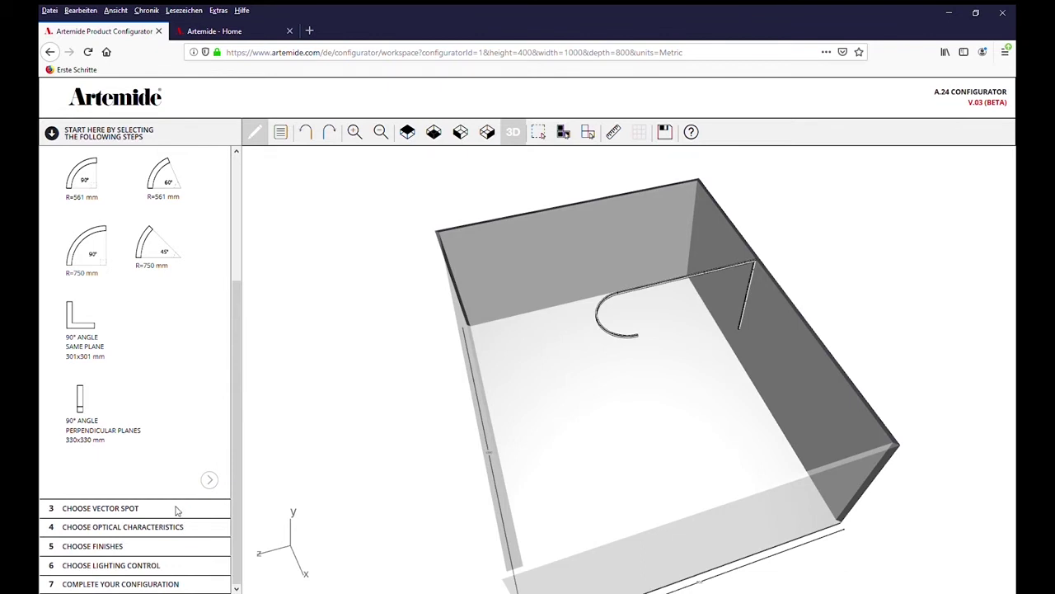
Hang a Vector 55 spot and two Vector 55 Pendants on the ceiling track
left_click(209, 481)
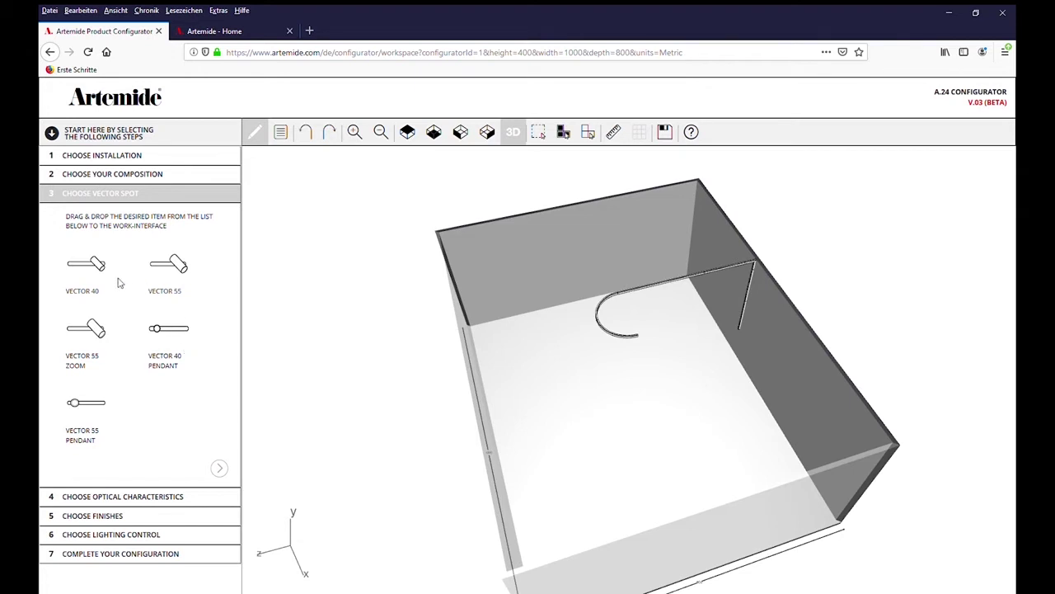
left_click_drag(175, 275, 636, 298)
left_click_drag(488, 264, 651, 296)
left_click_drag(89, 419, 580, 283)
left_click_drag(643, 277, 668, 284)
left_click_drag(93, 408, 676, 299)
Add two Vector 40 spots on the track beside the others
left_click_drag(103, 271, 654, 282)
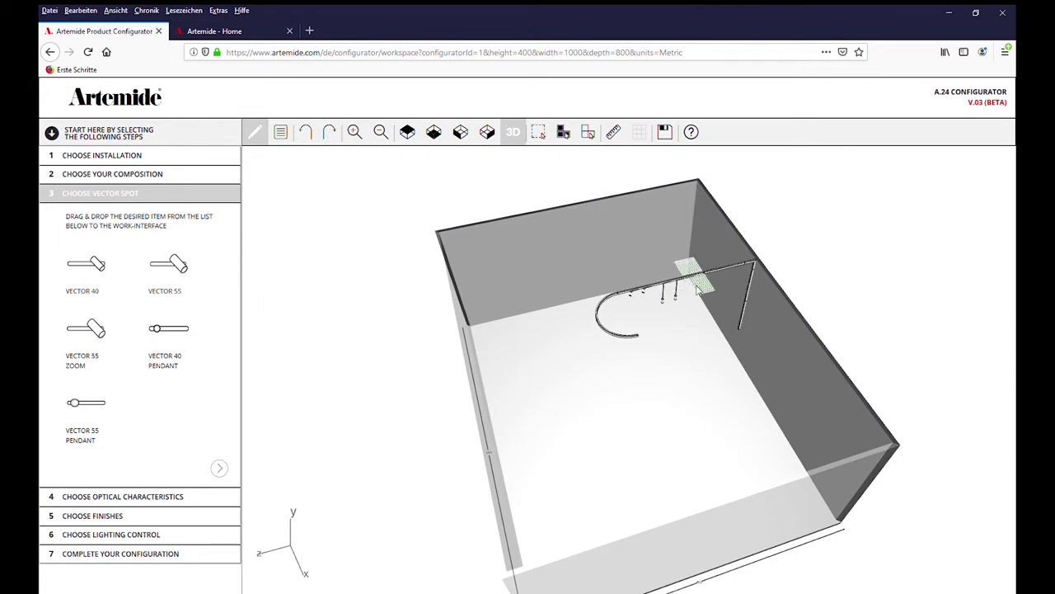
left_click_drag(743, 309, 743, 309)
left_click_drag(88, 272, 648, 286)
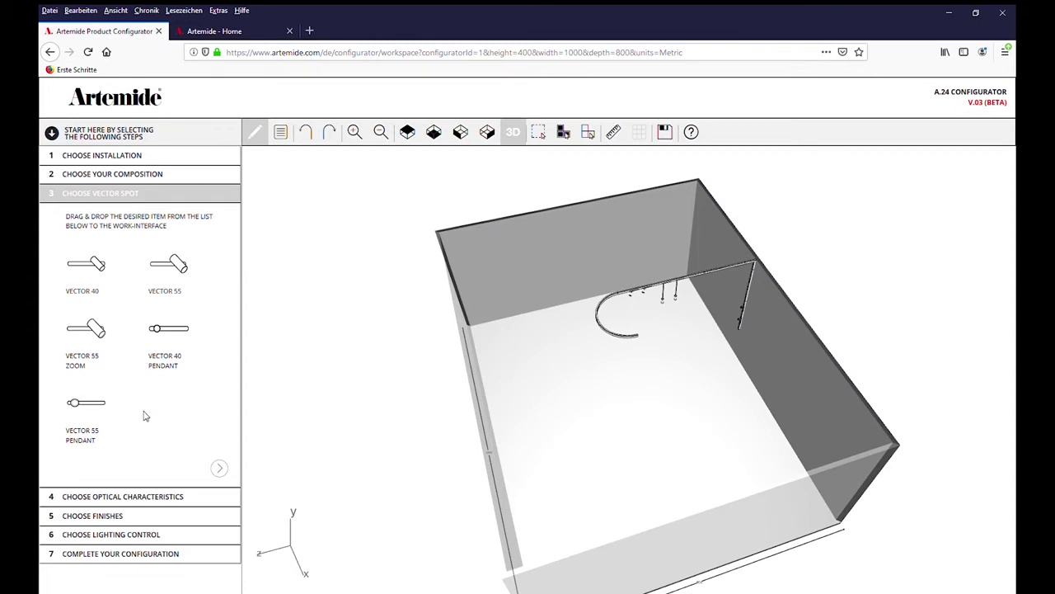
Give the curved R=750 mm module a 24° beam and 3000K colour temperature
left_click(220, 470)
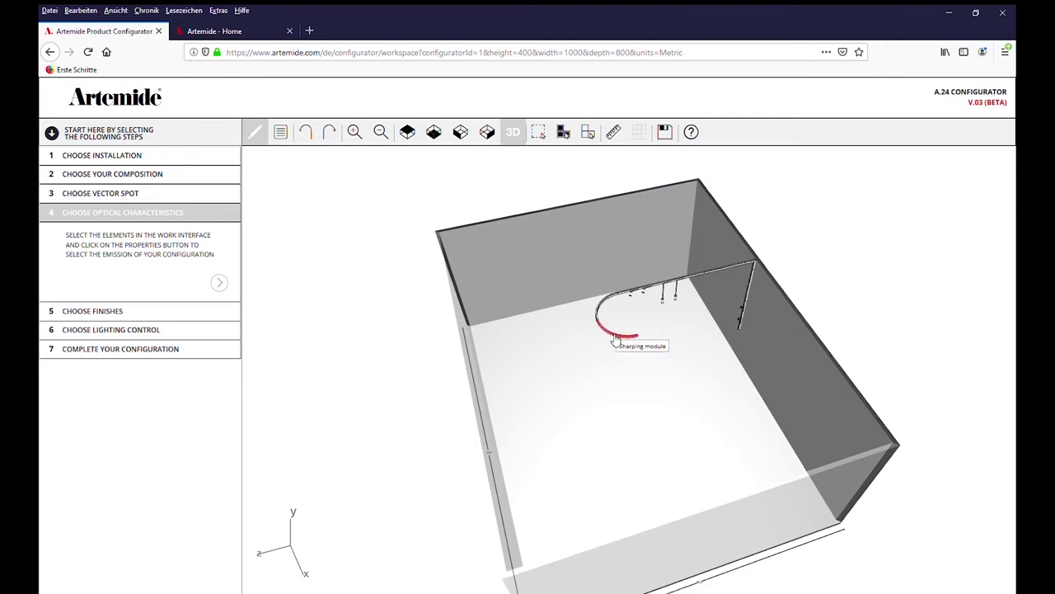
left_click(615, 338)
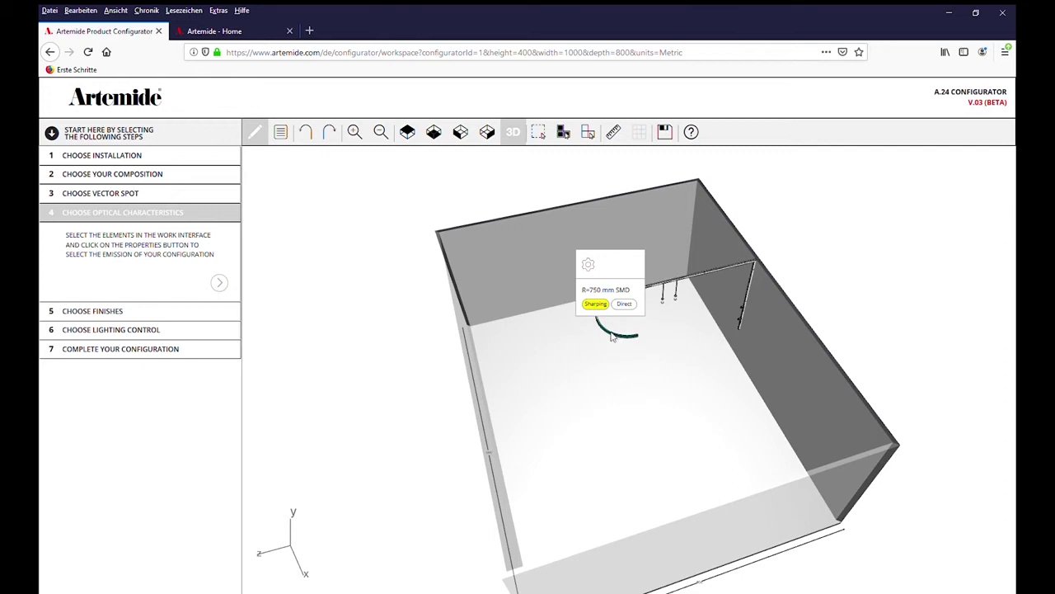
left_click(590, 267)
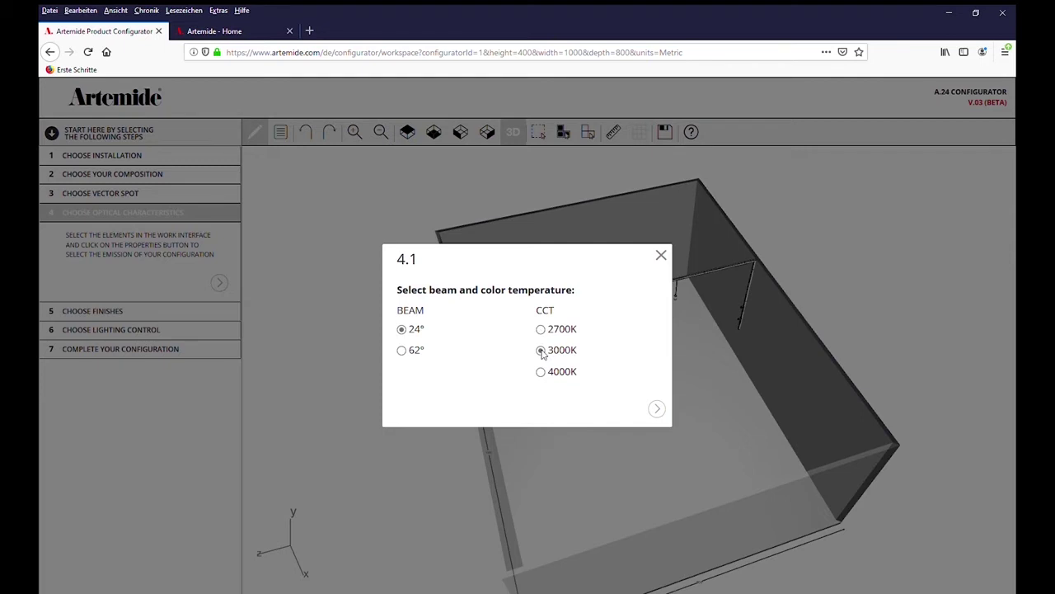
left_click(657, 410)
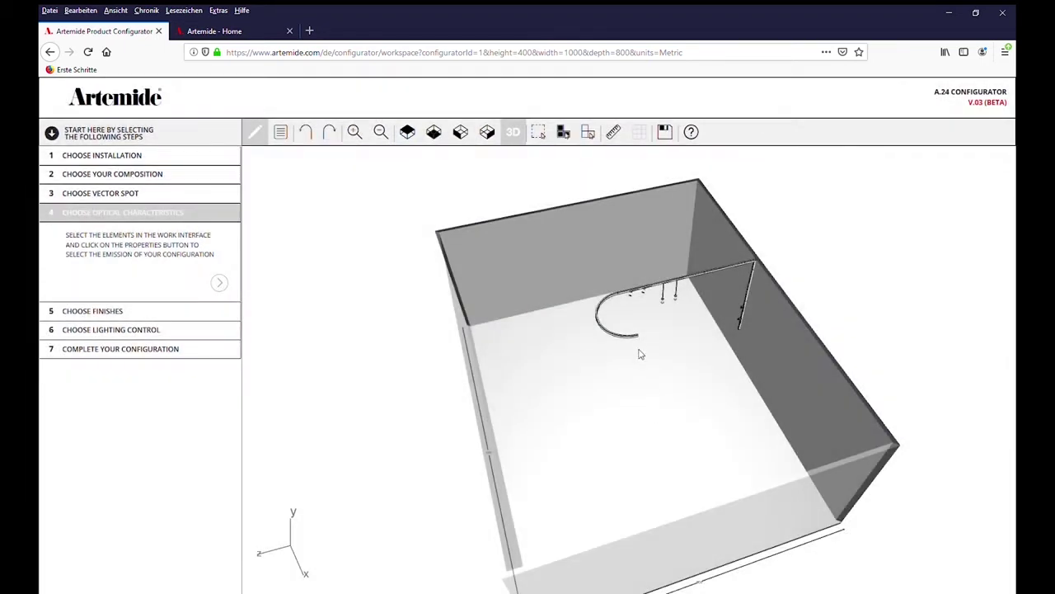
left_click(608, 306)
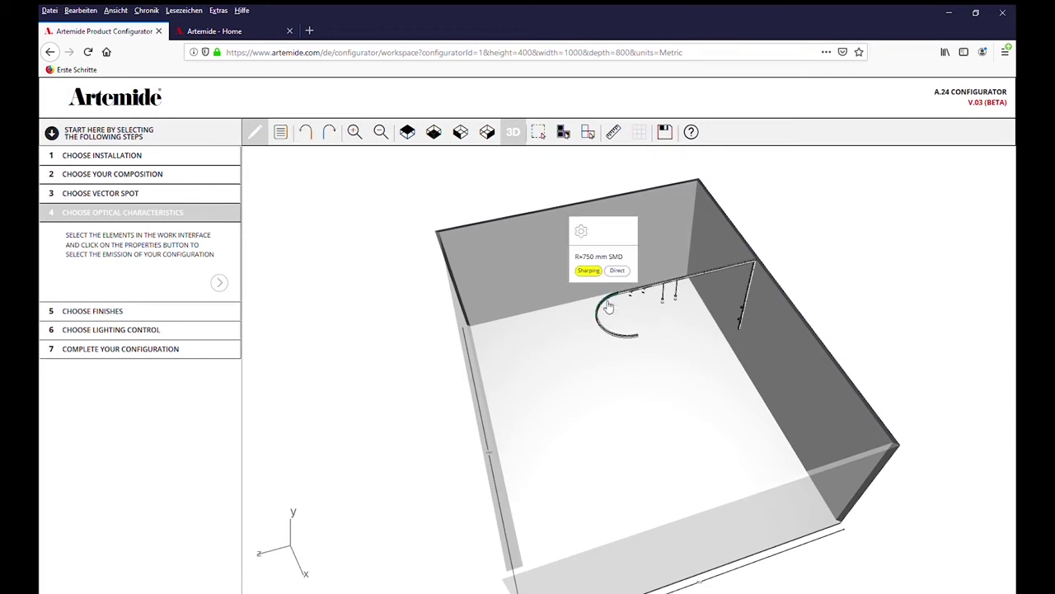
left_click(590, 237)
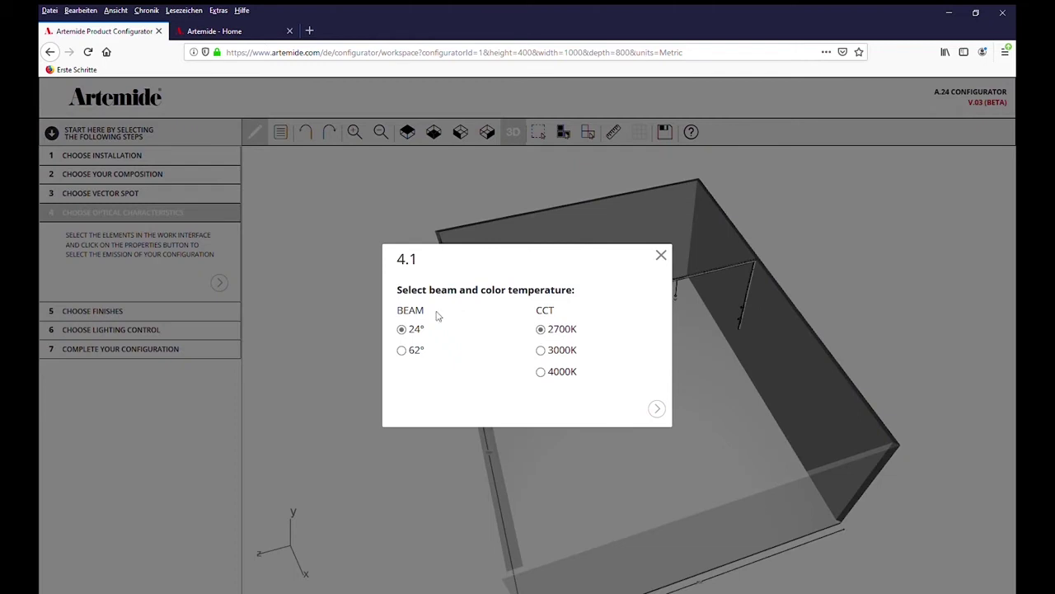
left_click(542, 351)
left_click(658, 409)
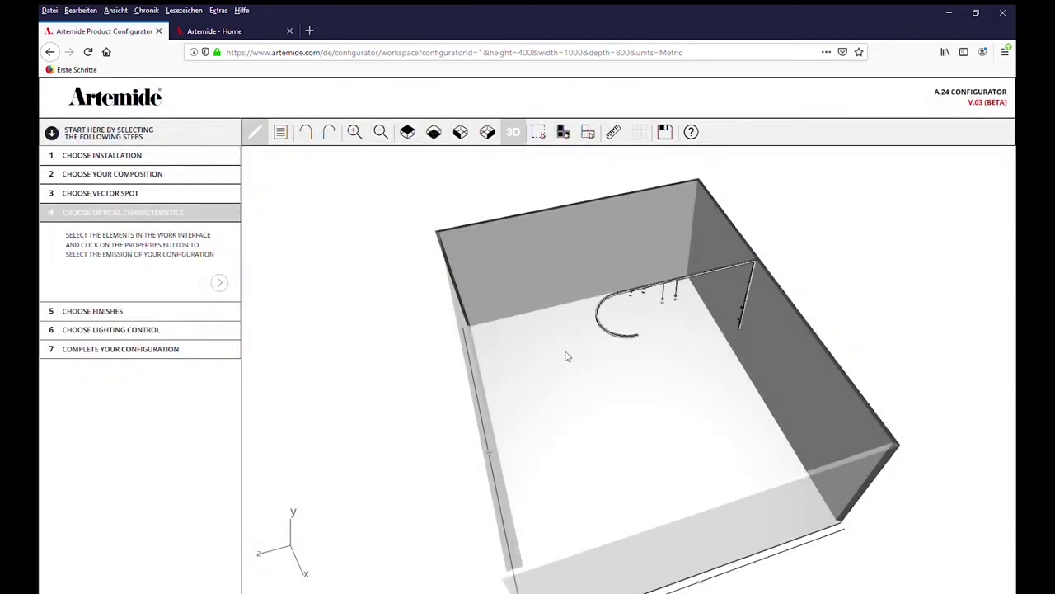
Check the magnetic linear module's optics and dismiss the no-settings notice
left_click(673, 287)
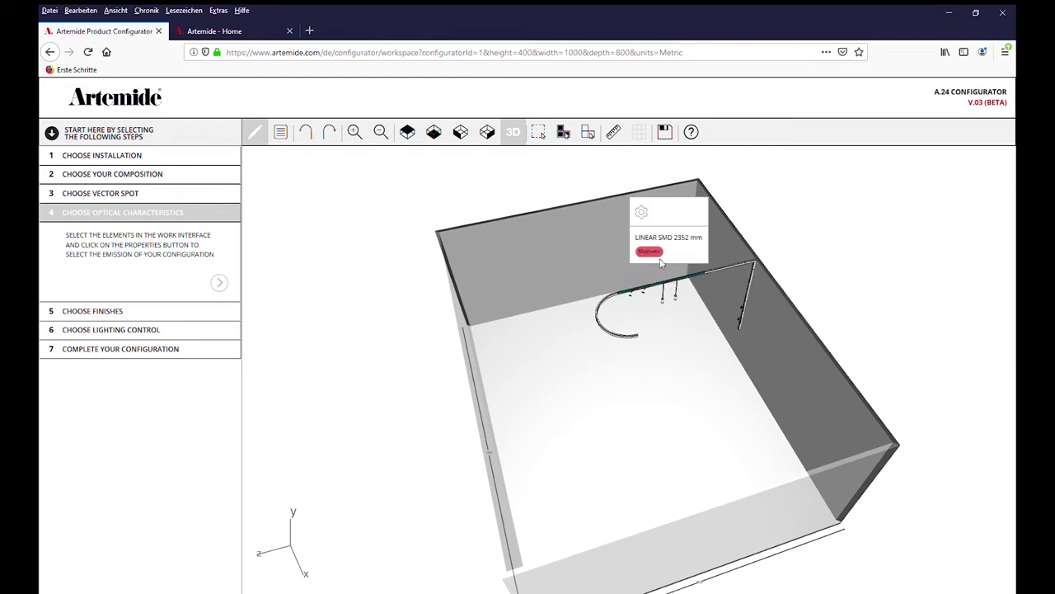
left_click(639, 219)
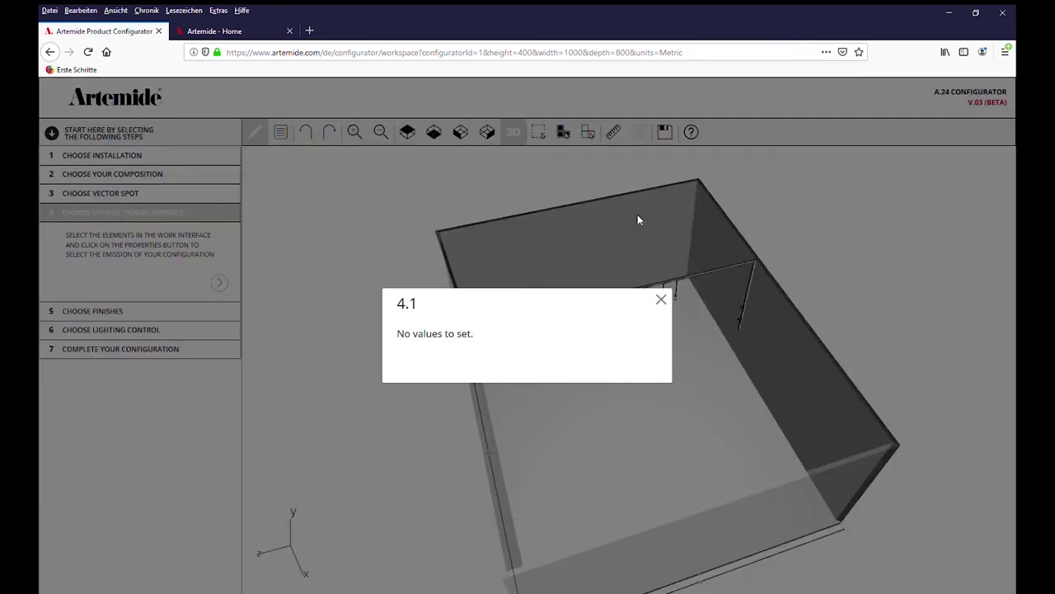
left_click(662, 299)
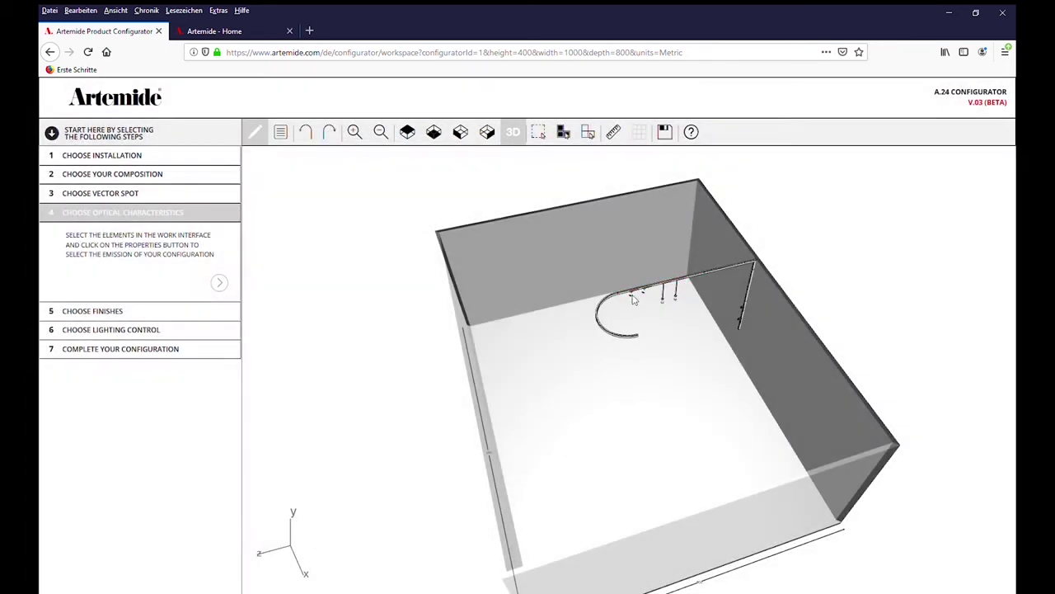
Set the first Vector 55 spot to a 22° beam at 3000K, without accessories
left_click(635, 302)
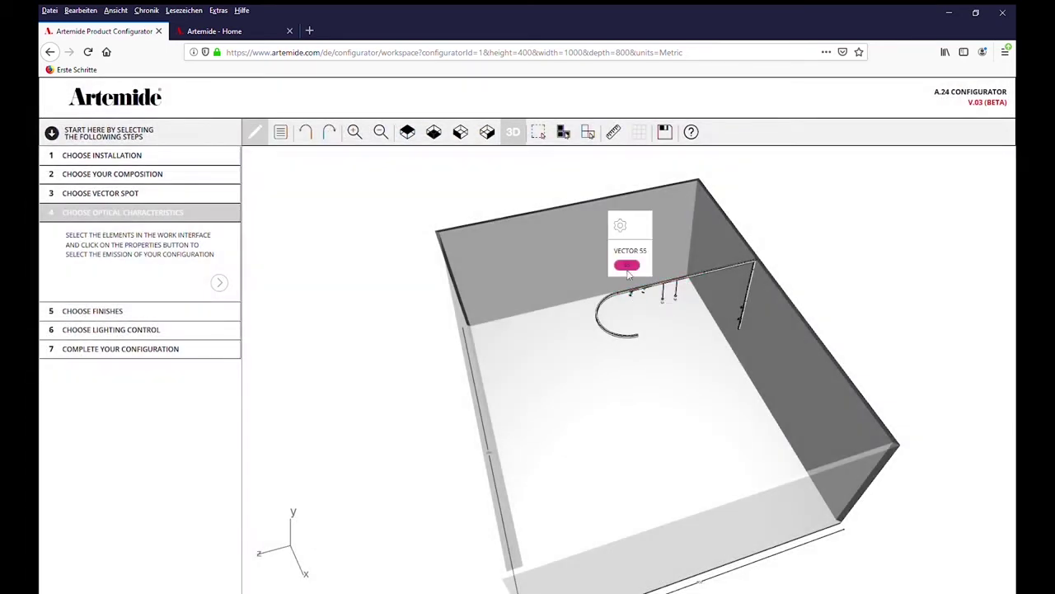
left_click(625, 235)
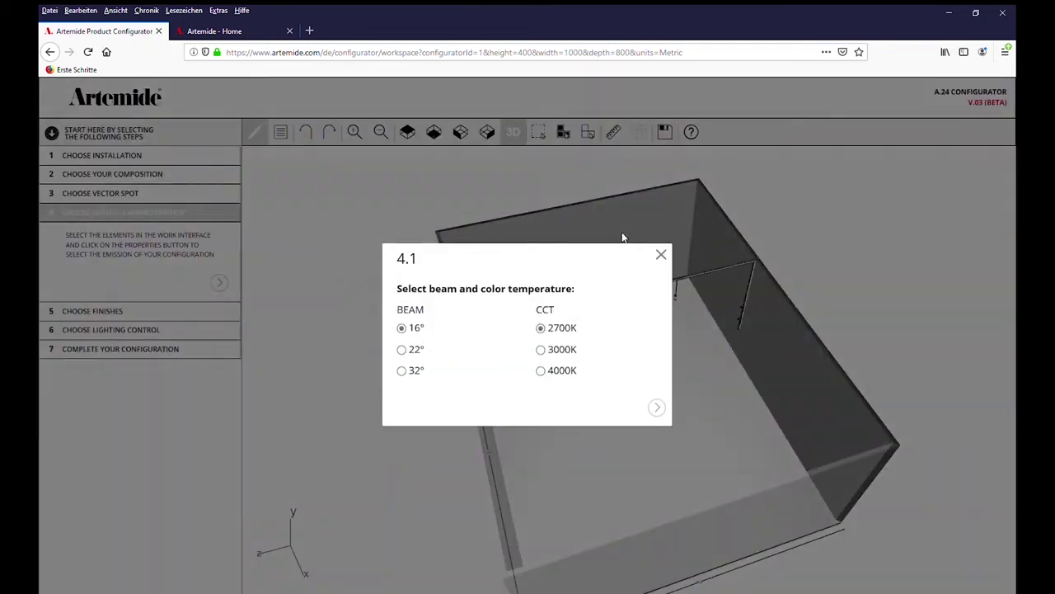
left_click(414, 357)
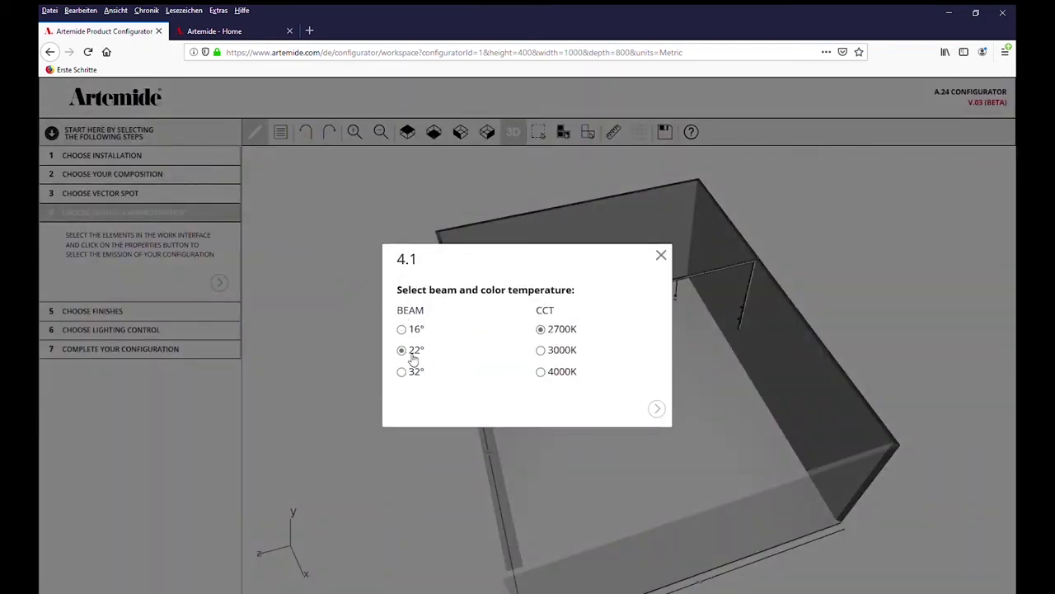
left_click(552, 352)
left_click(657, 408)
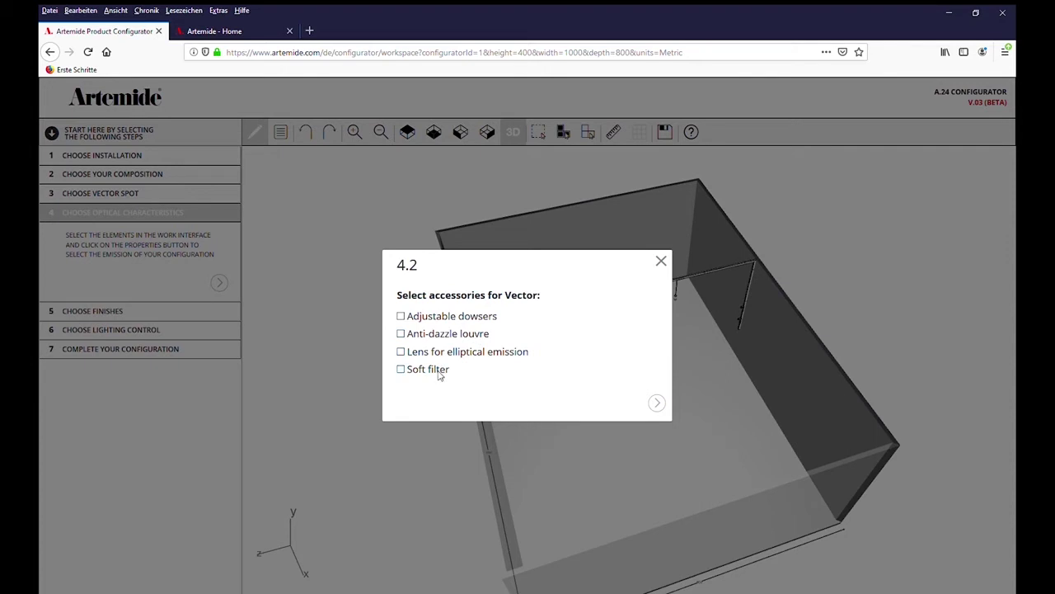
left_click(657, 403)
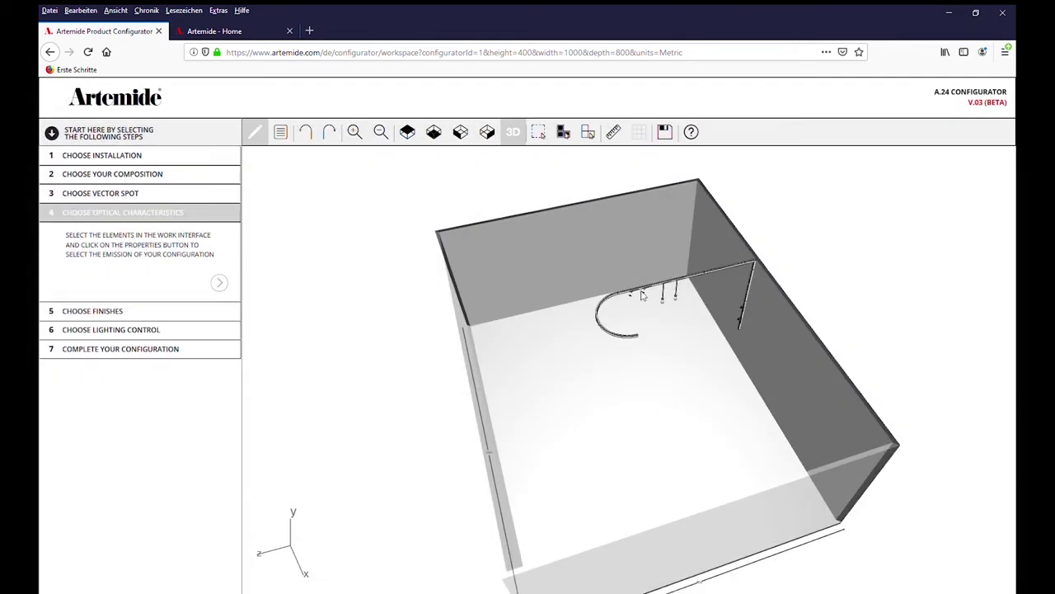
Set the next Vector 55 spot to a 32° beam at 3000K, without accessories
left_click(648, 295)
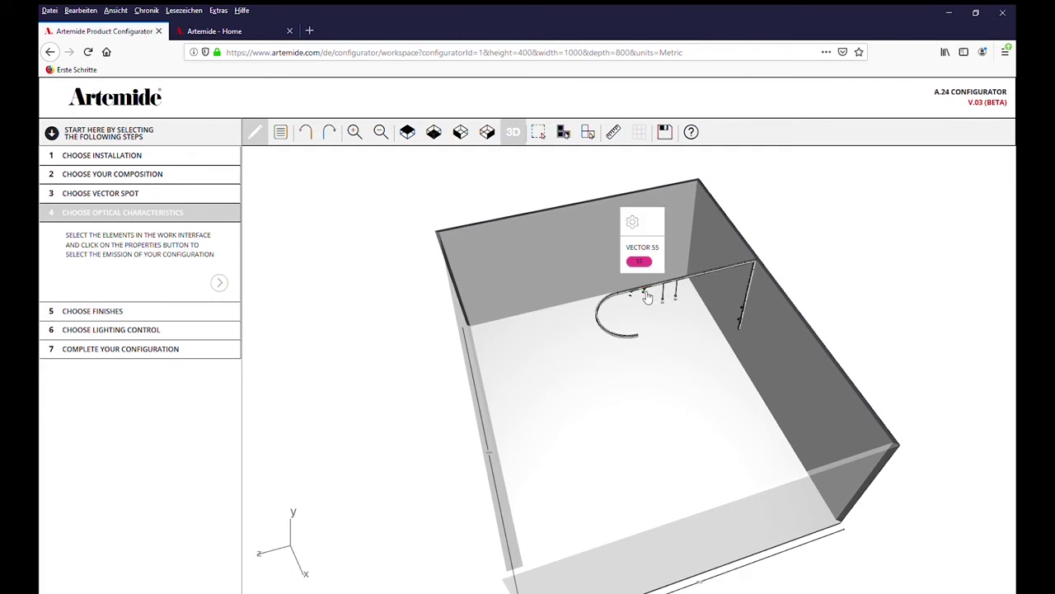
left_click(634, 224)
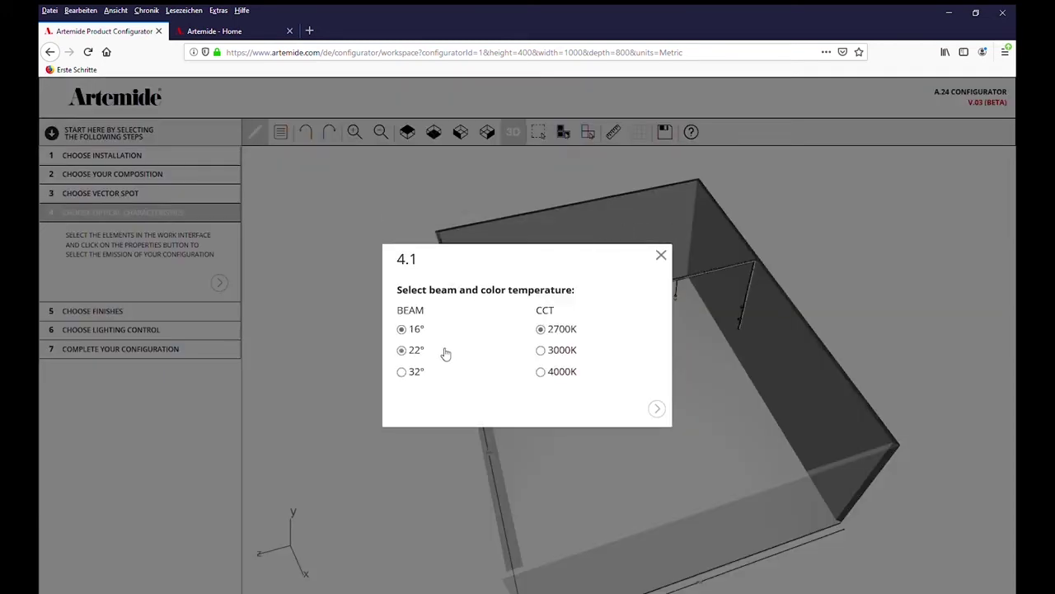
left_click(418, 372)
left_click(566, 352)
left_click(657, 410)
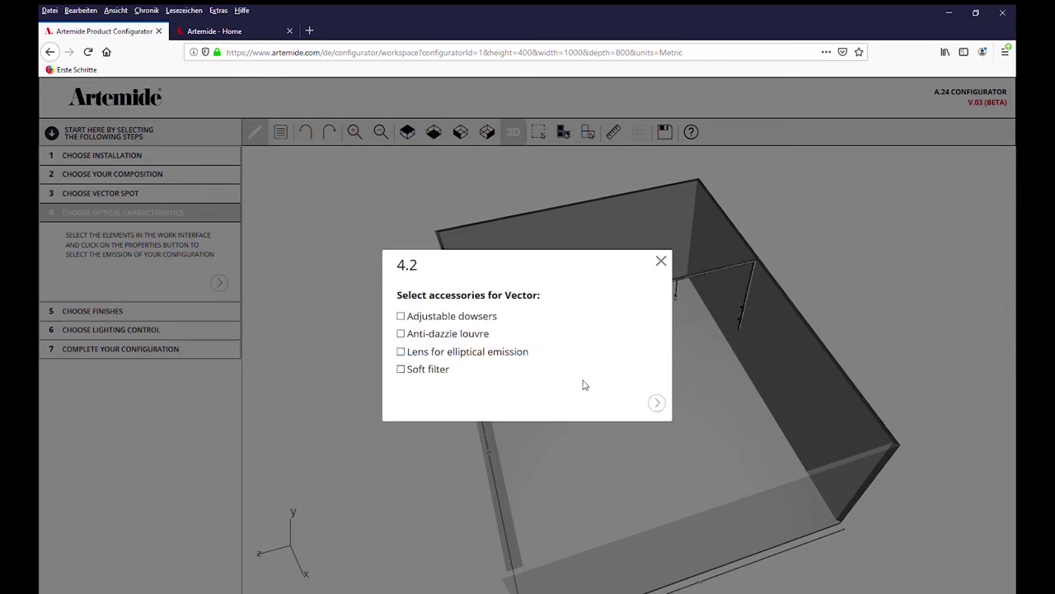
left_click(657, 404)
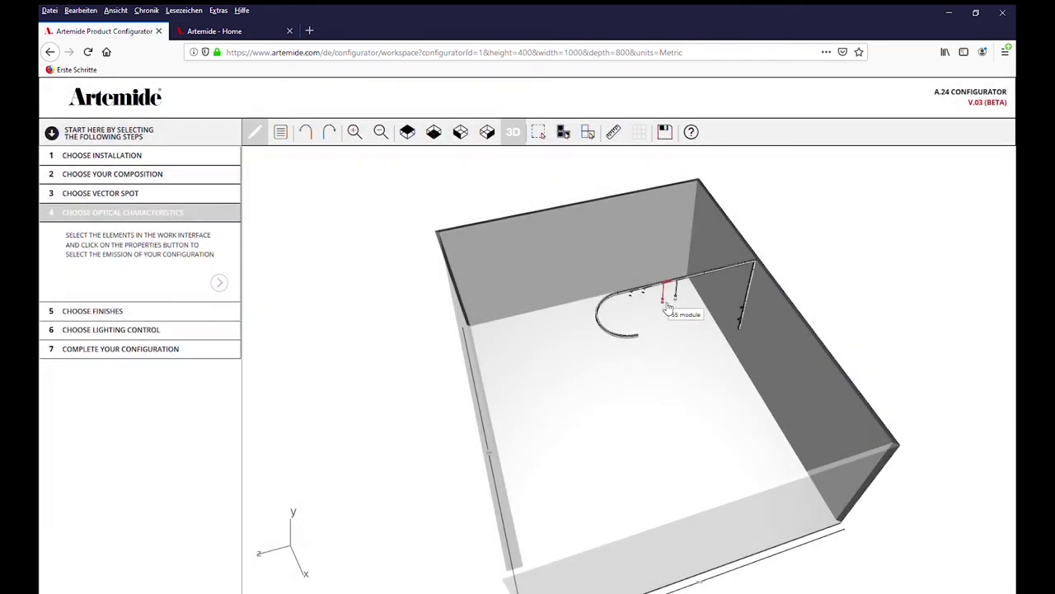
Switch the Vector 55 Pendant and another Vector 55 spot to 3000K
left_click(668, 307)
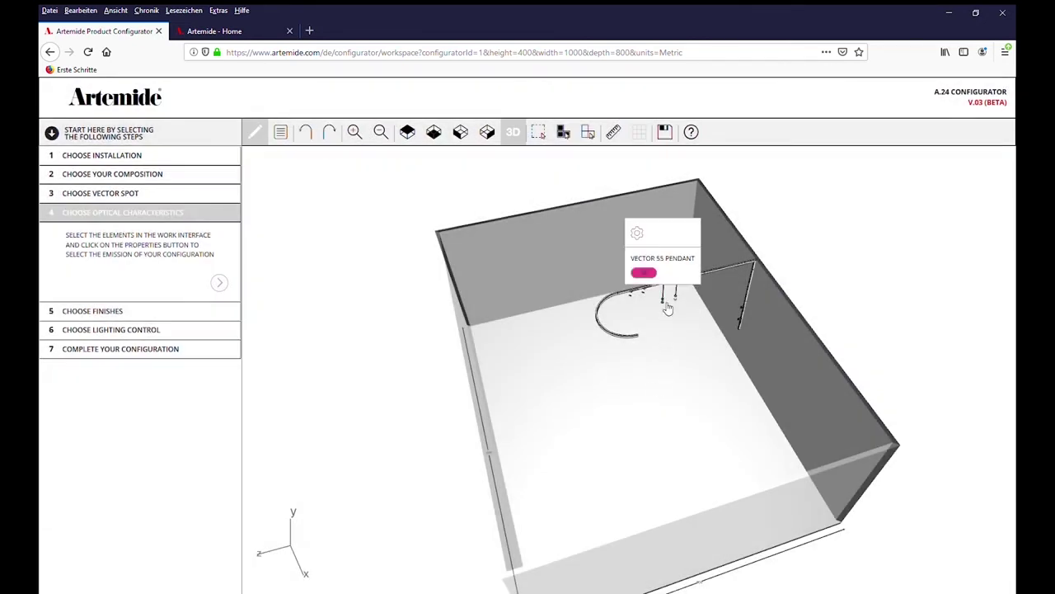
left_click(638, 238)
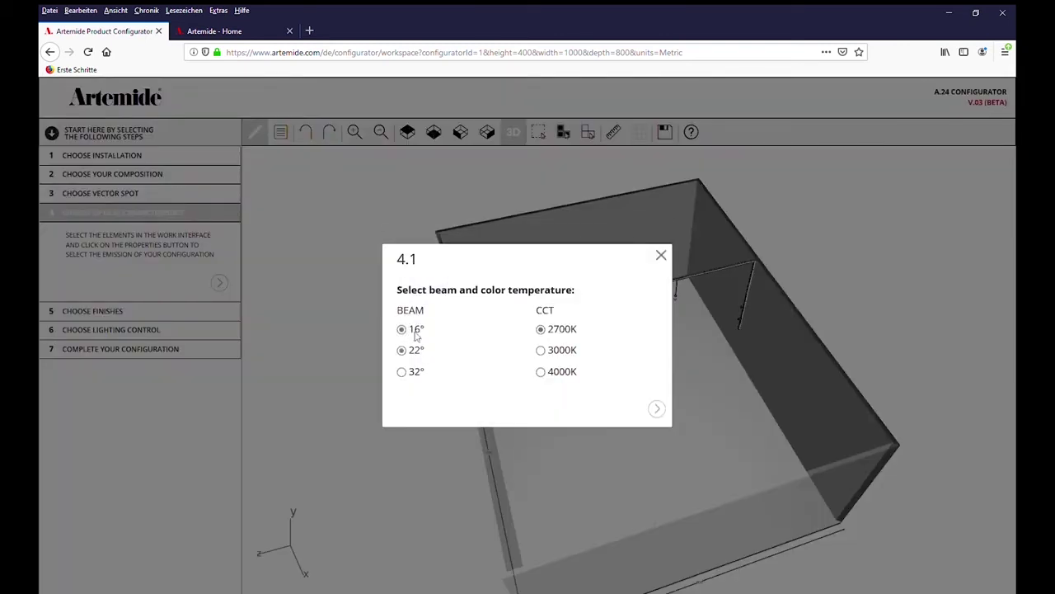
left_click(556, 351)
left_click(657, 409)
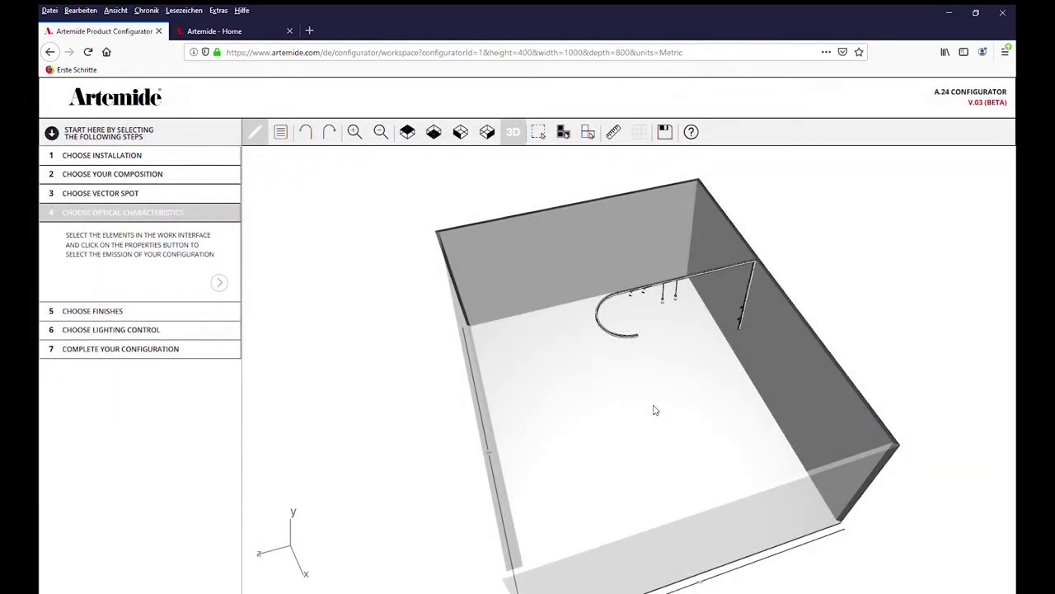
left_click(681, 305)
left_click(657, 235)
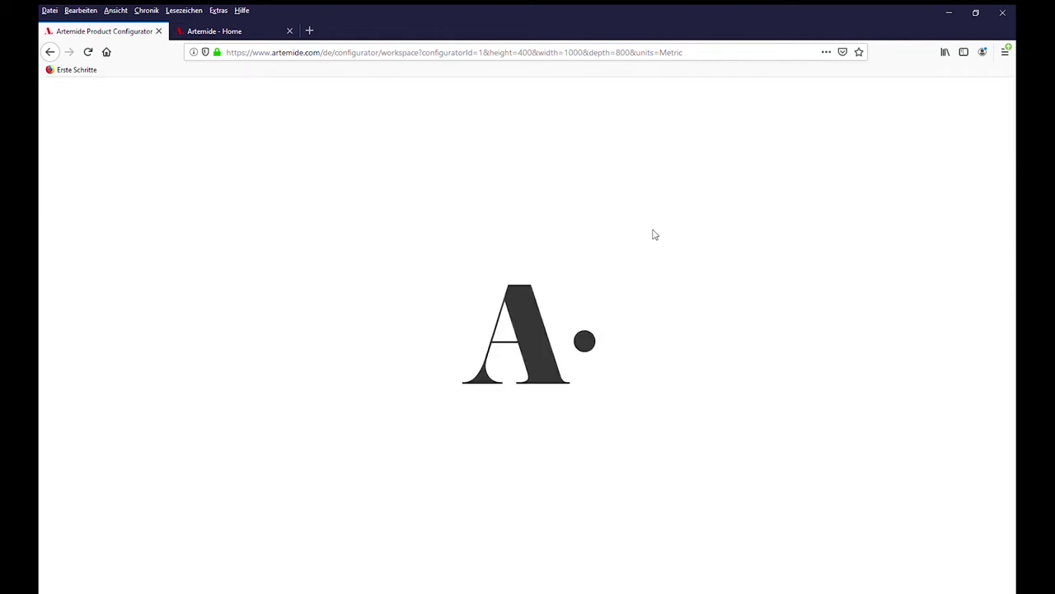
left_click(541, 350)
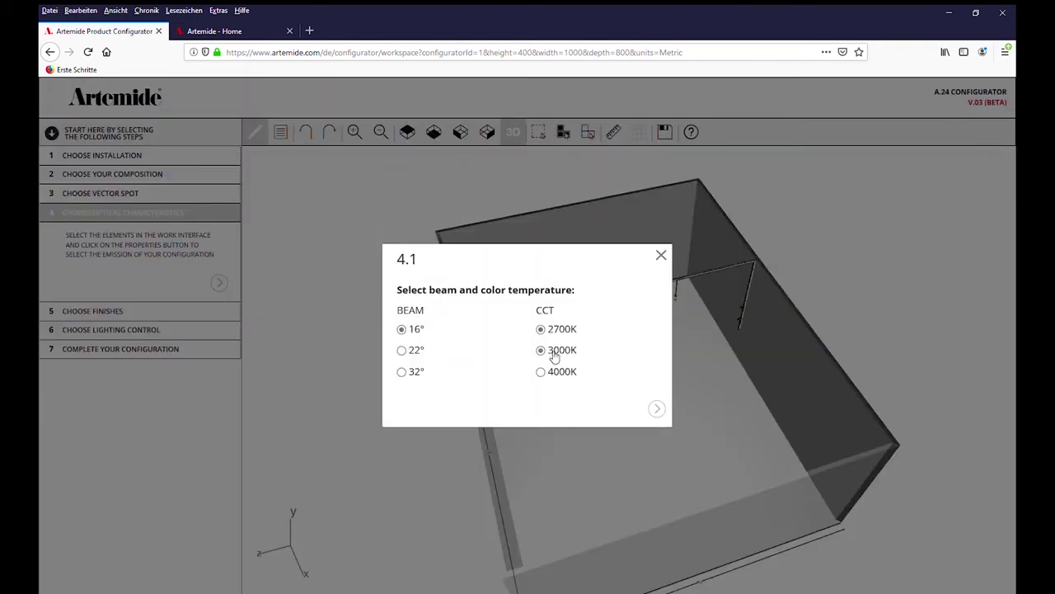
left_click(656, 408)
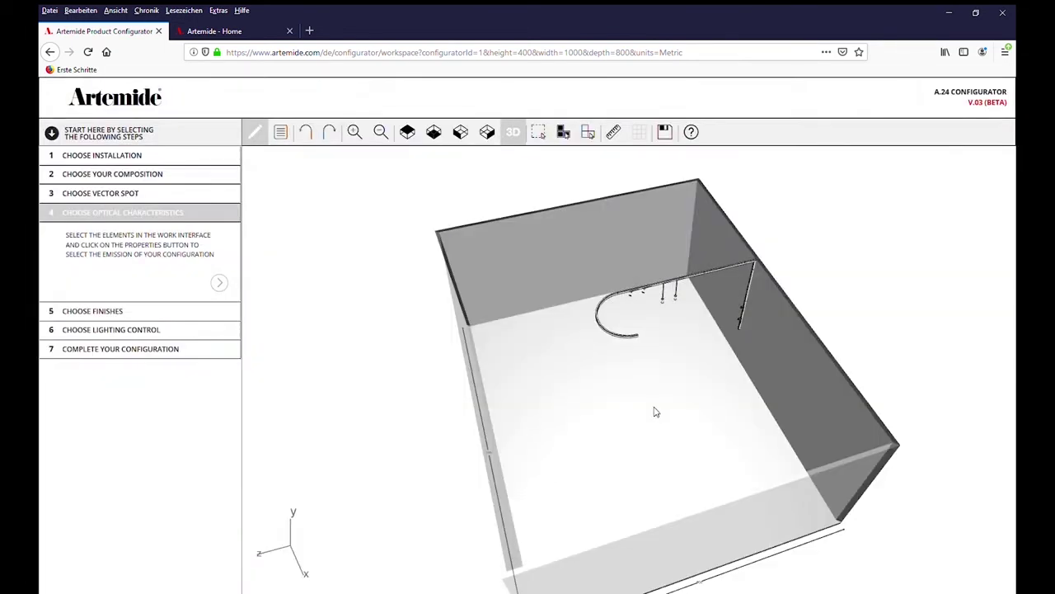
Set the short linear track module to 3000K
left_click(722, 275)
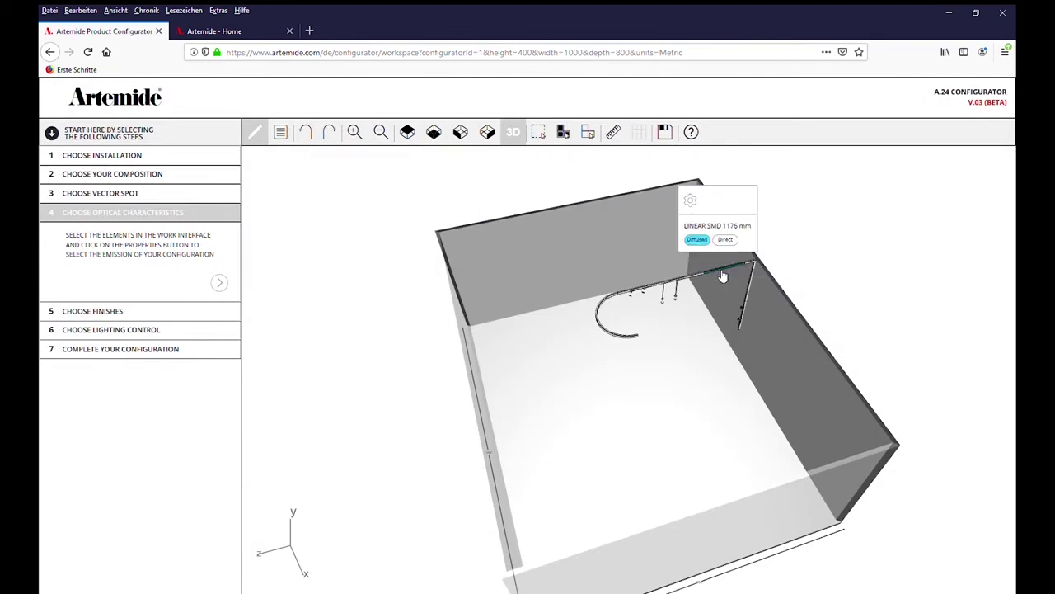
left_click(689, 201)
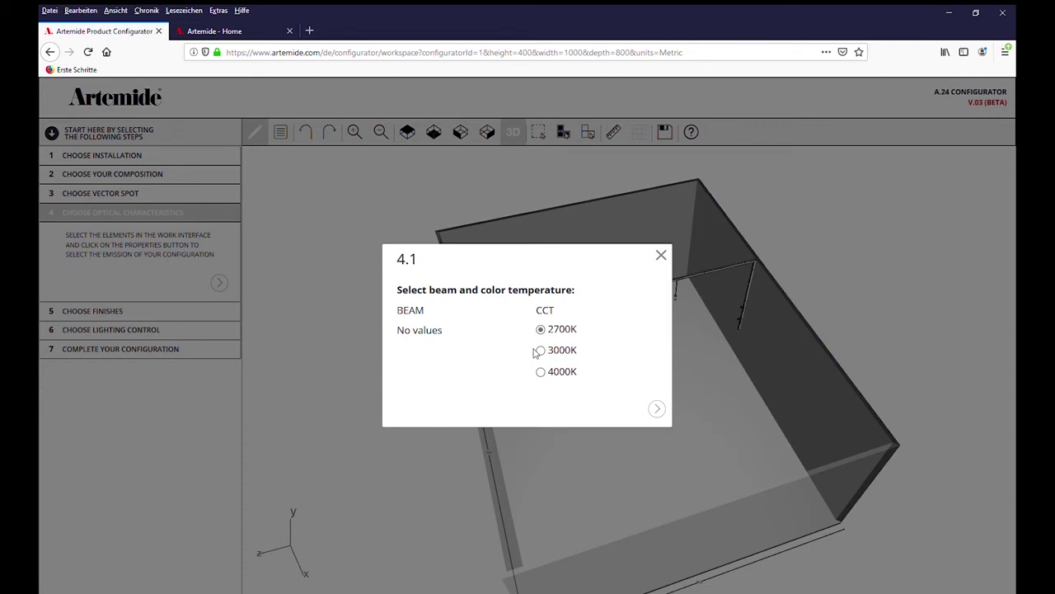
left_click(558, 355)
left_click(658, 409)
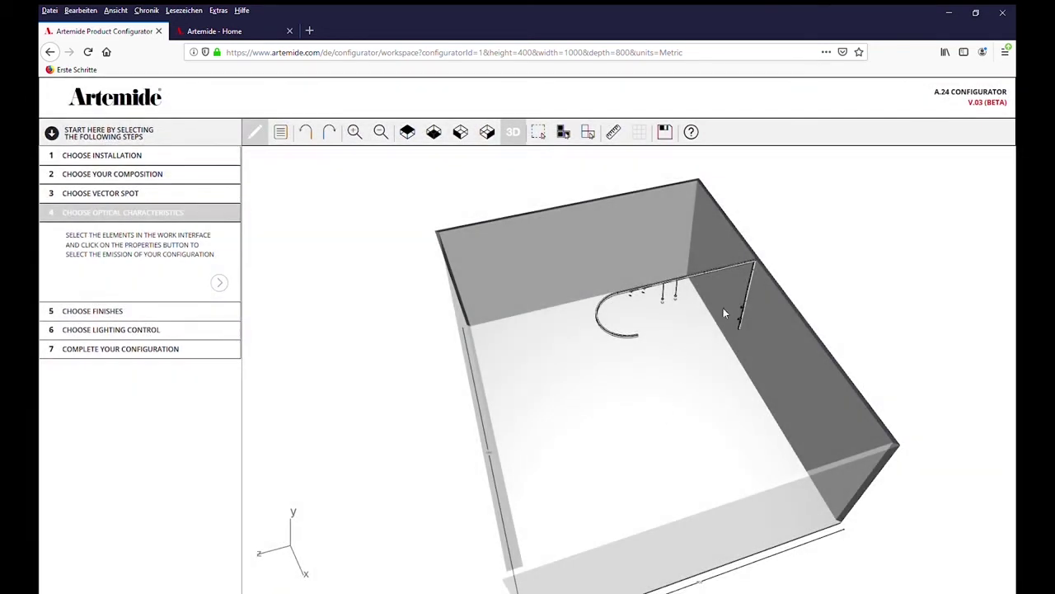
Set the 90° corner module to 3000K and bring up the 1176 mm module's light settings
left_click(756, 265)
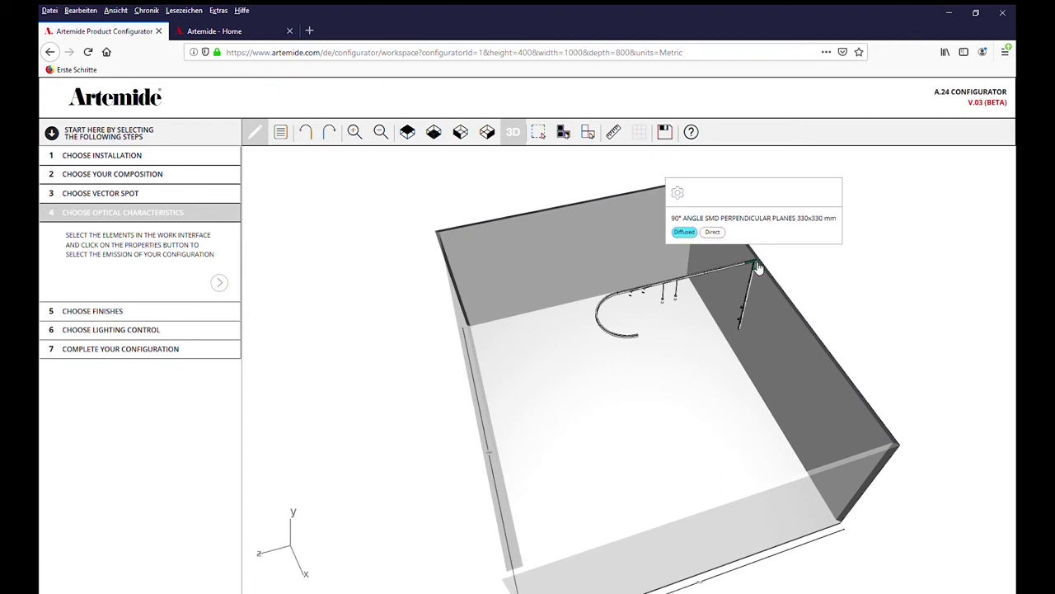
left_click(676, 199)
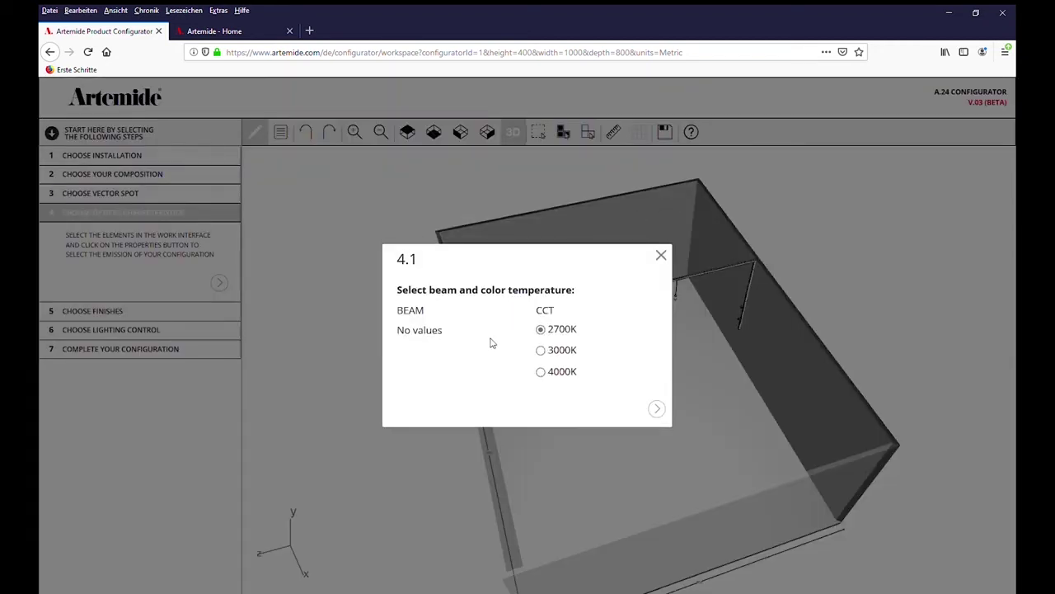
left_click(558, 352)
left_click(659, 411)
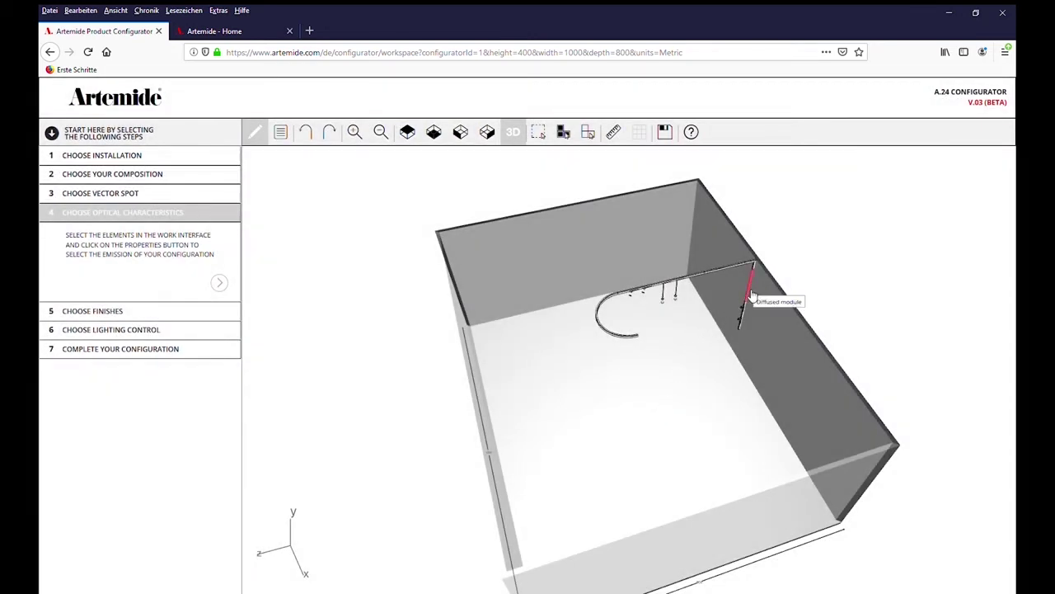
left_click(751, 296)
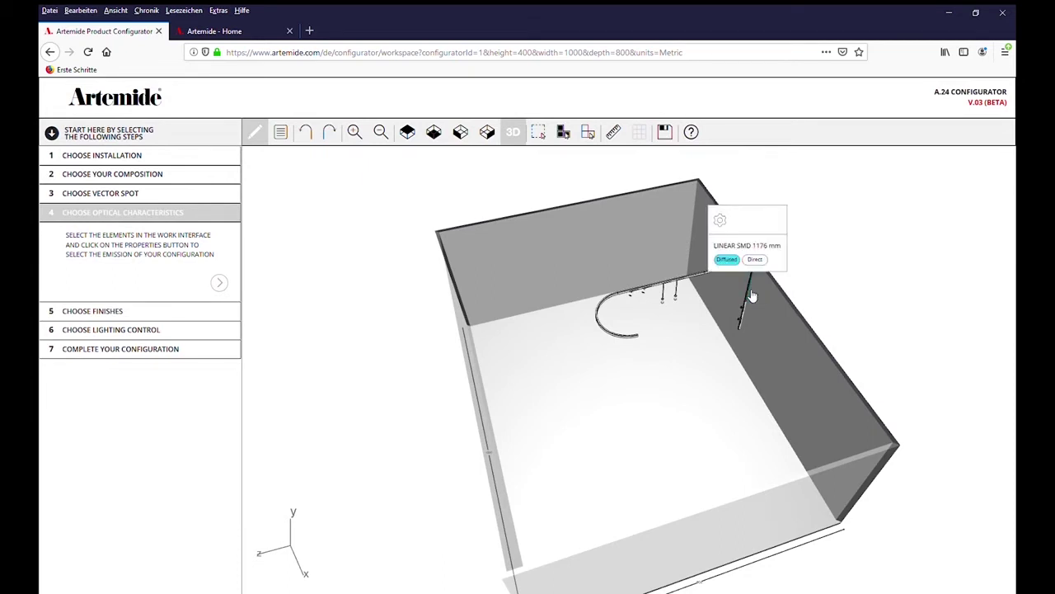
left_click(723, 223)
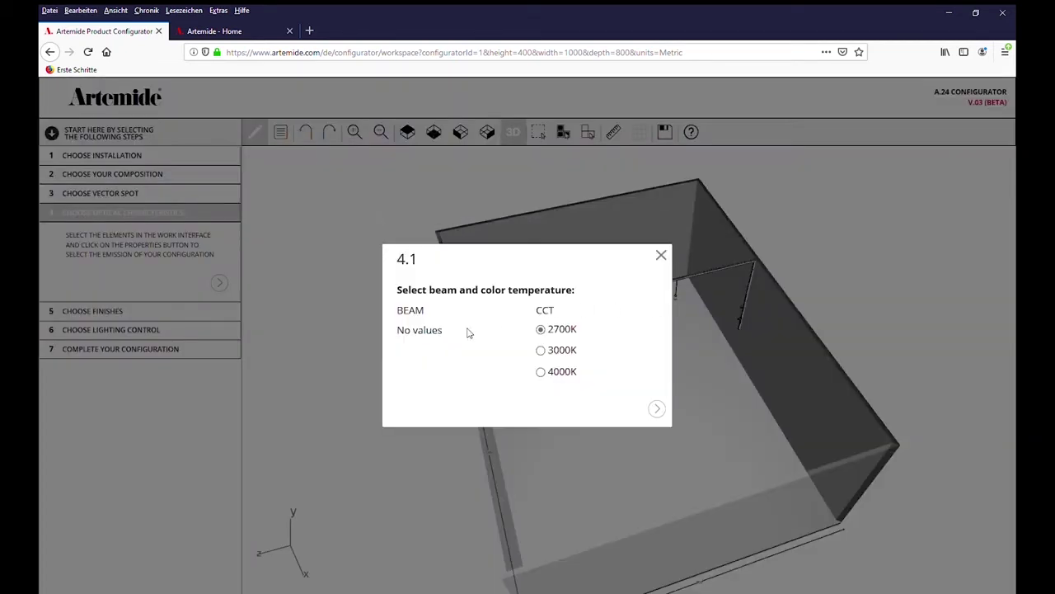
Set the linear module to 3000K, and the Vector 40 spot to 3000K with a Soft filter
left_click(541, 350)
left_click(657, 410)
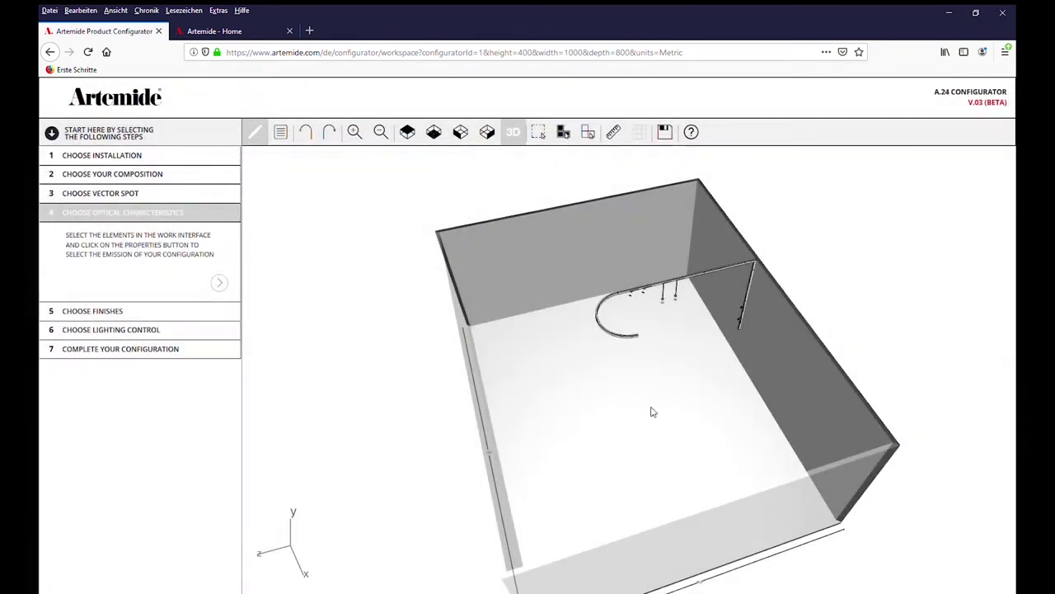
left_click(744, 314)
left_click(737, 241)
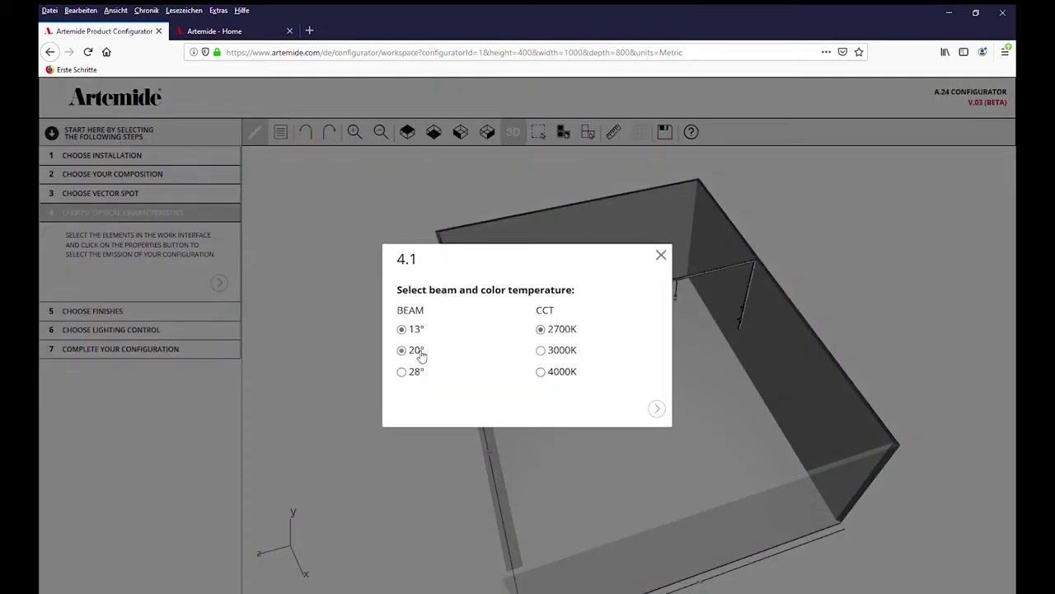
left_click(541, 351)
left_click(657, 410)
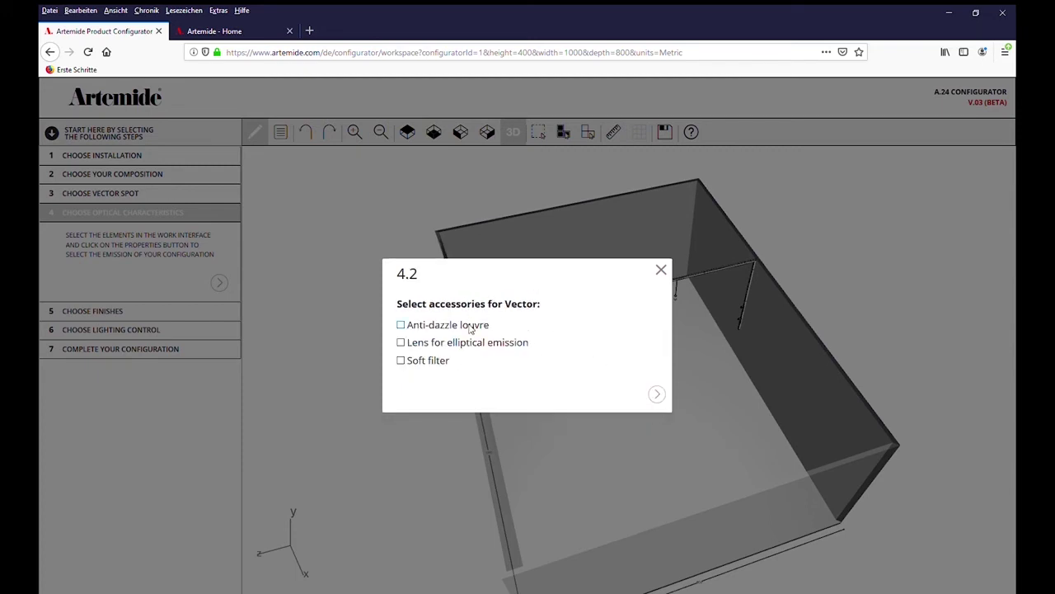
left_click(430, 363)
left_click(657, 393)
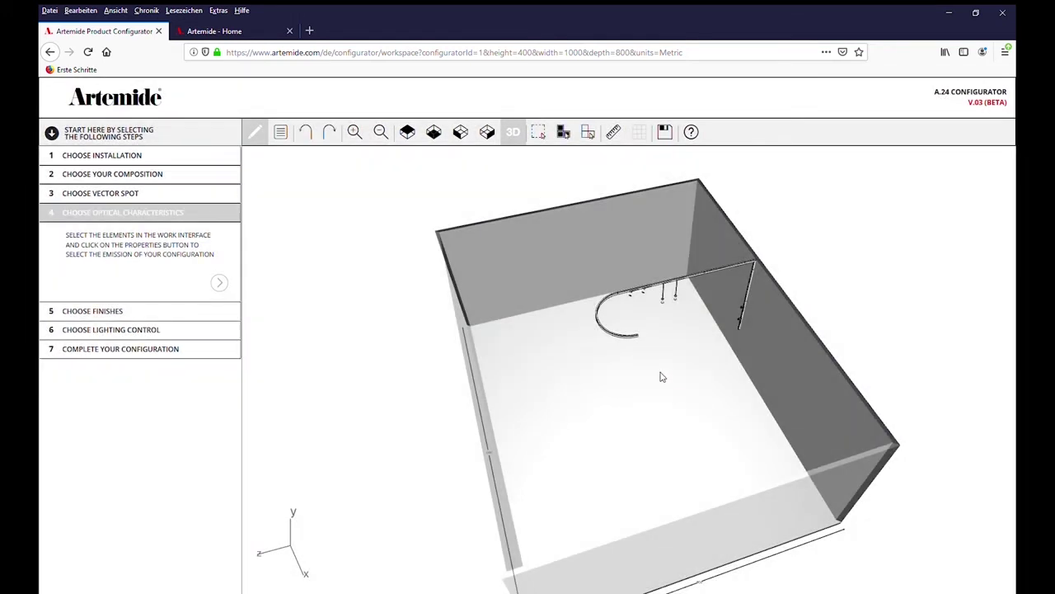
Add a Soft filter to another Vector spot on the track
left_click(742, 324)
left_click(728, 255)
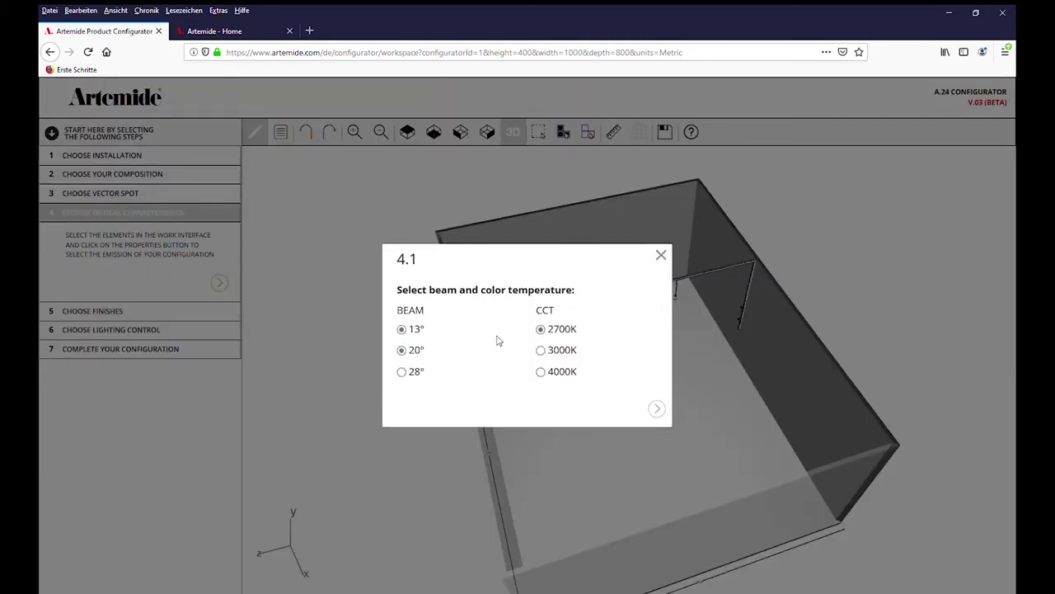
left_click(657, 408)
left_click(400, 361)
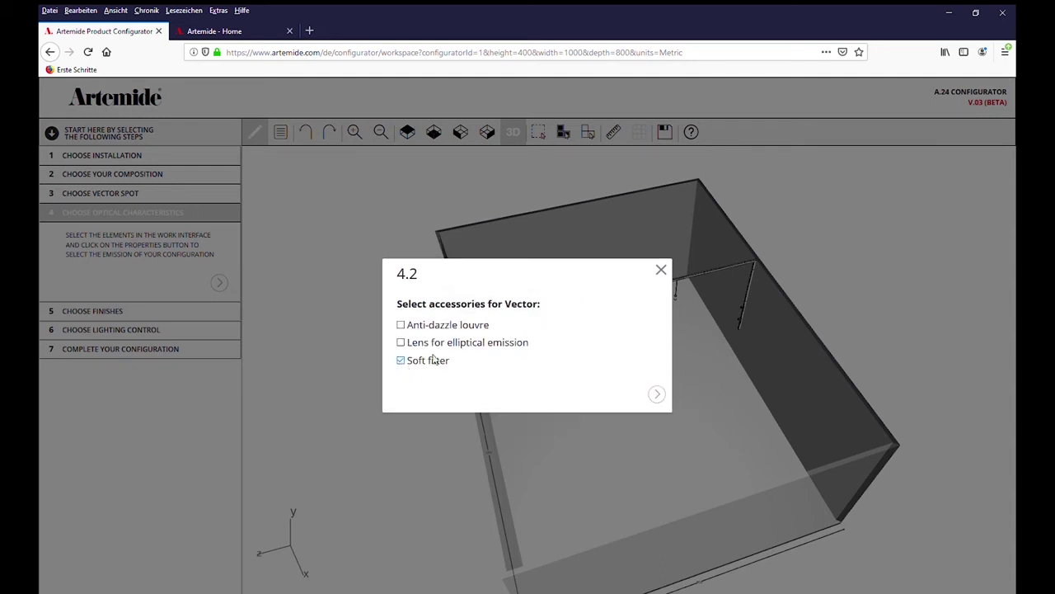
left_click(657, 394)
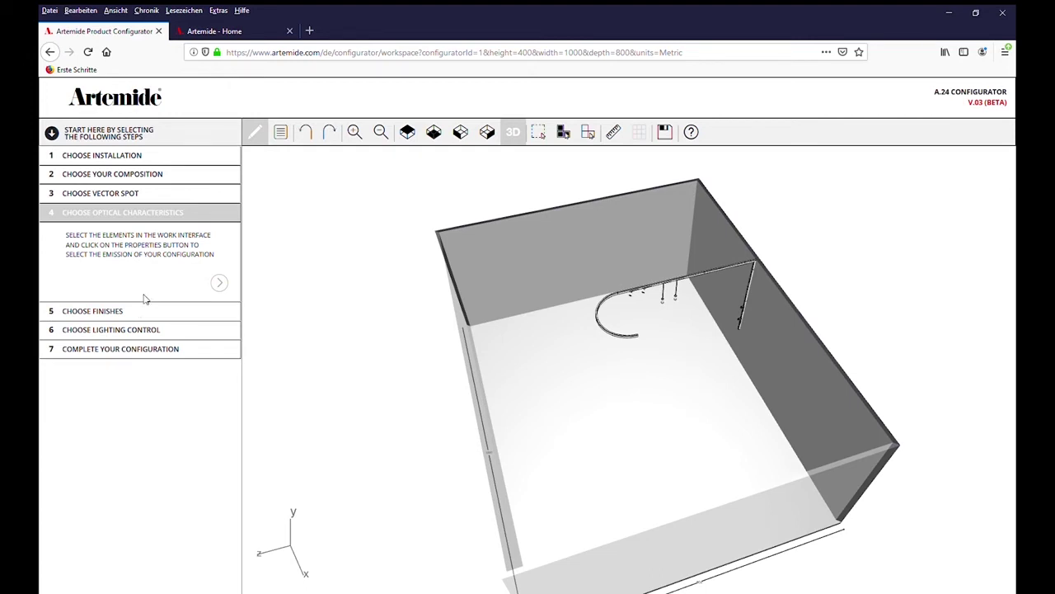
Advance to Choose Finishes and dismiss the Property Missing warning about the track finish
left_click(219, 284)
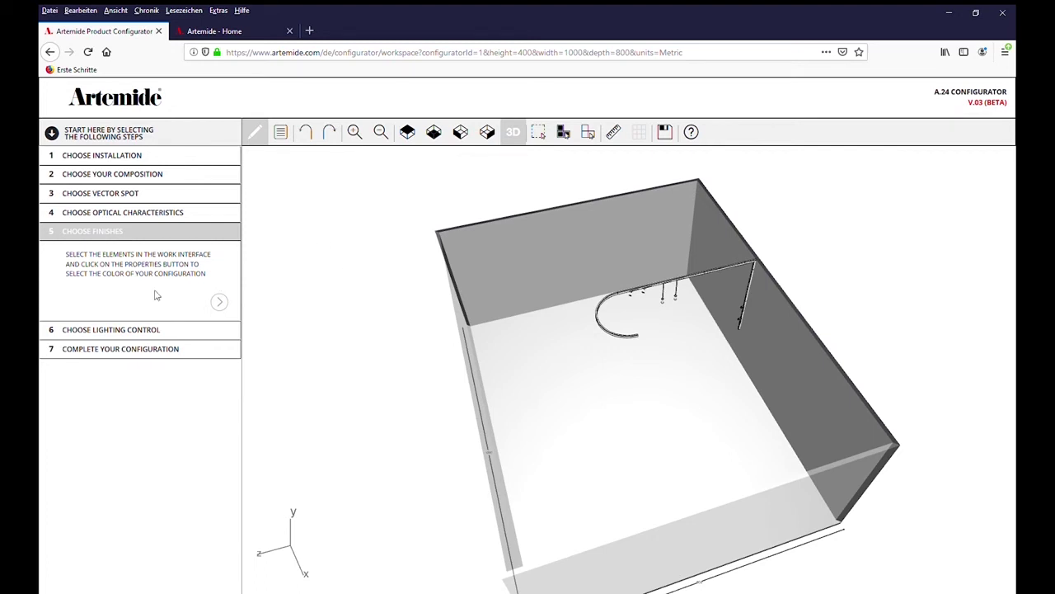
left_click(219, 301)
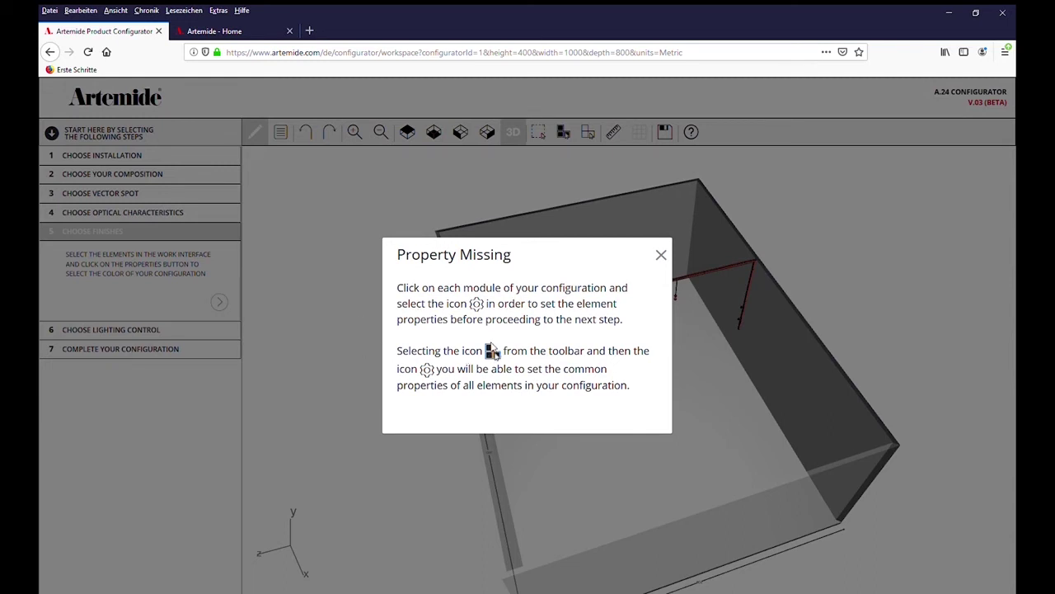
left_click(661, 255)
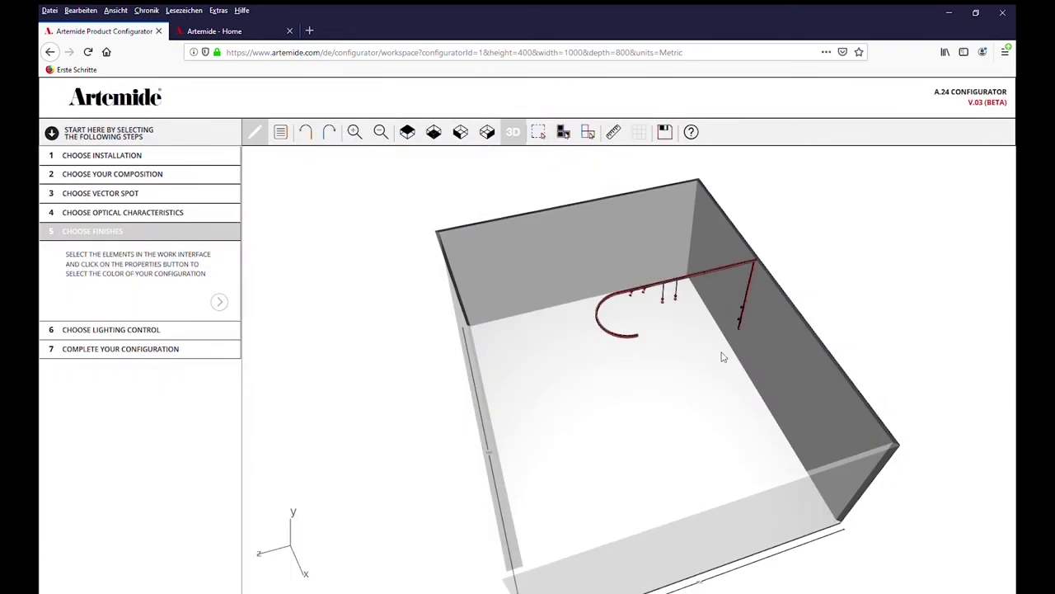
Select all track elements and set both the finish and the sharping kit to Black
left_click(567, 138)
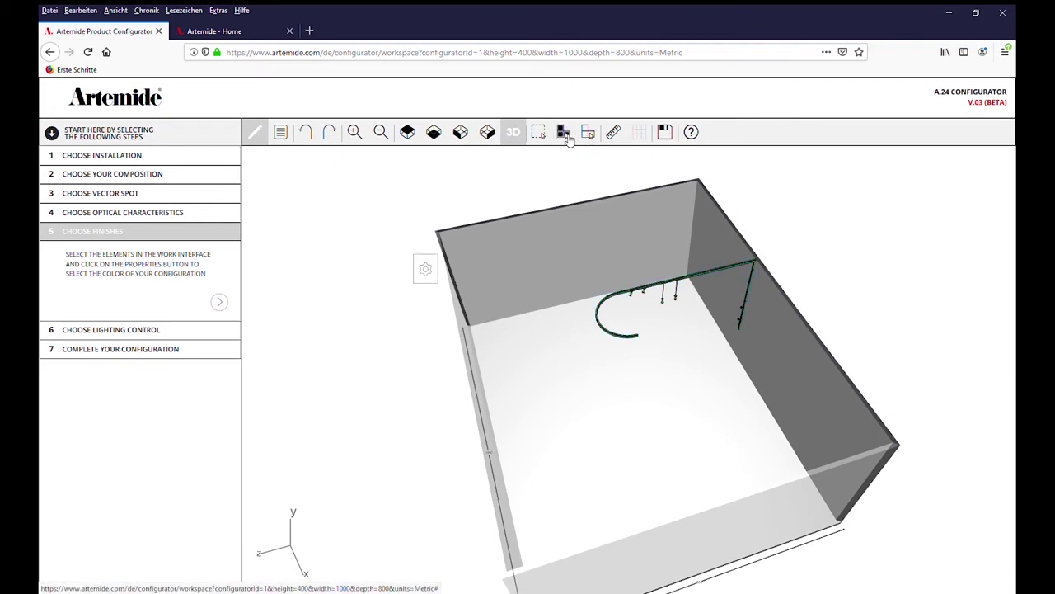
left_click(426, 272)
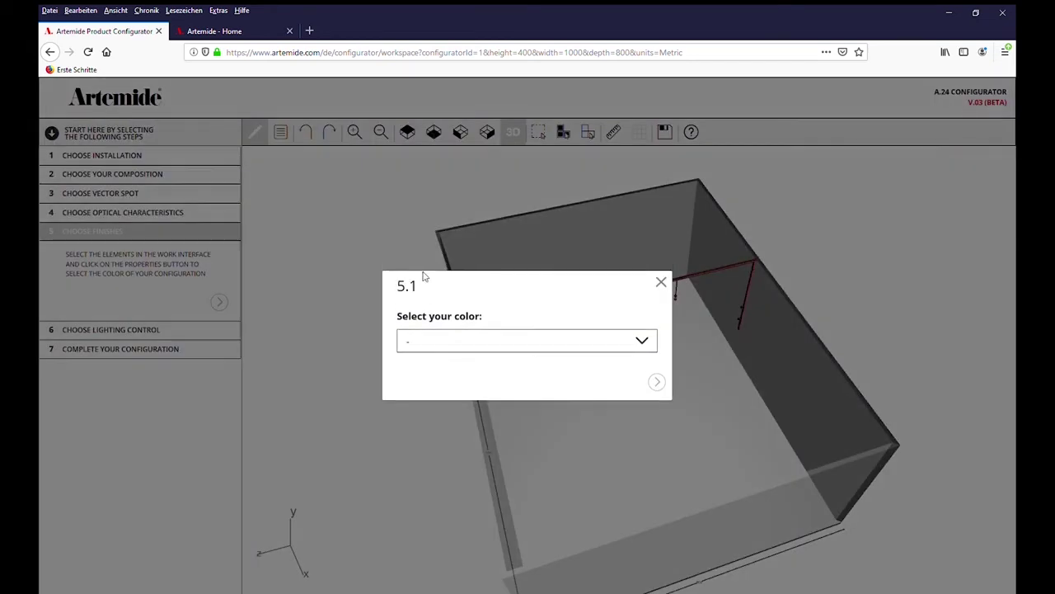
left_click(643, 342)
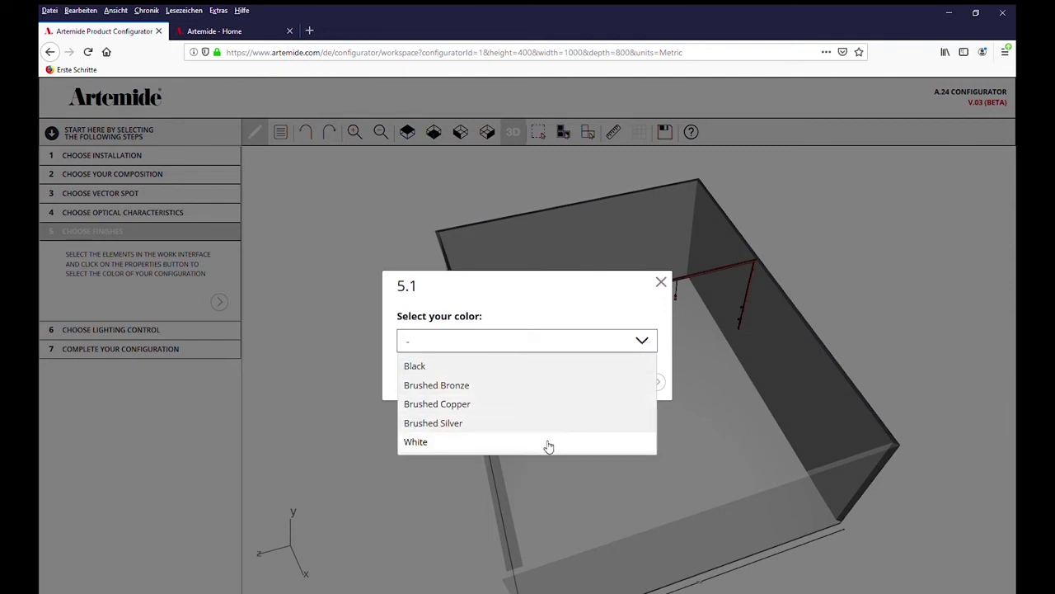
left_click(480, 369)
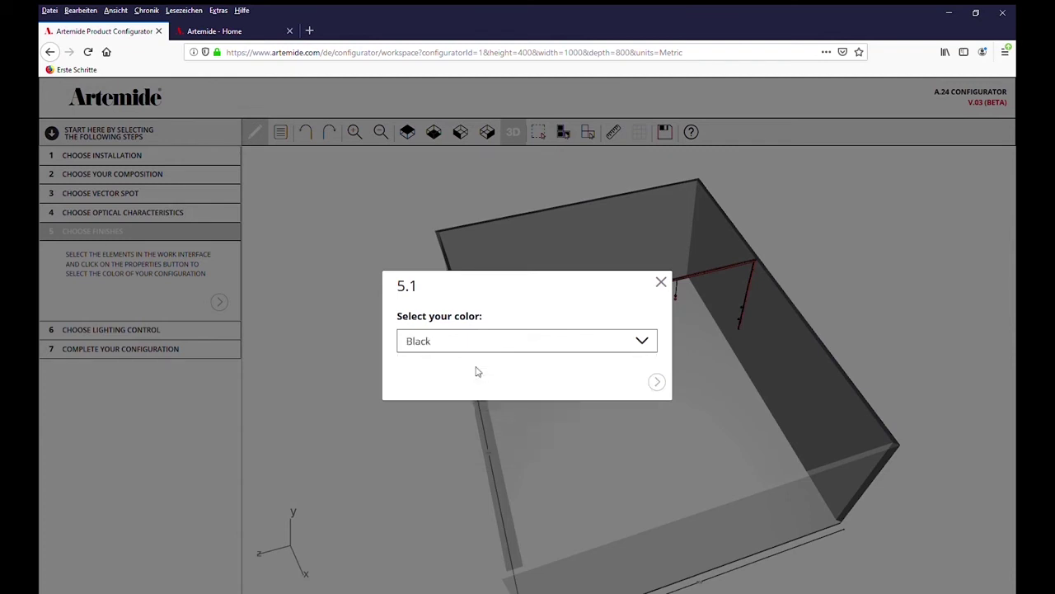
left_click(658, 382)
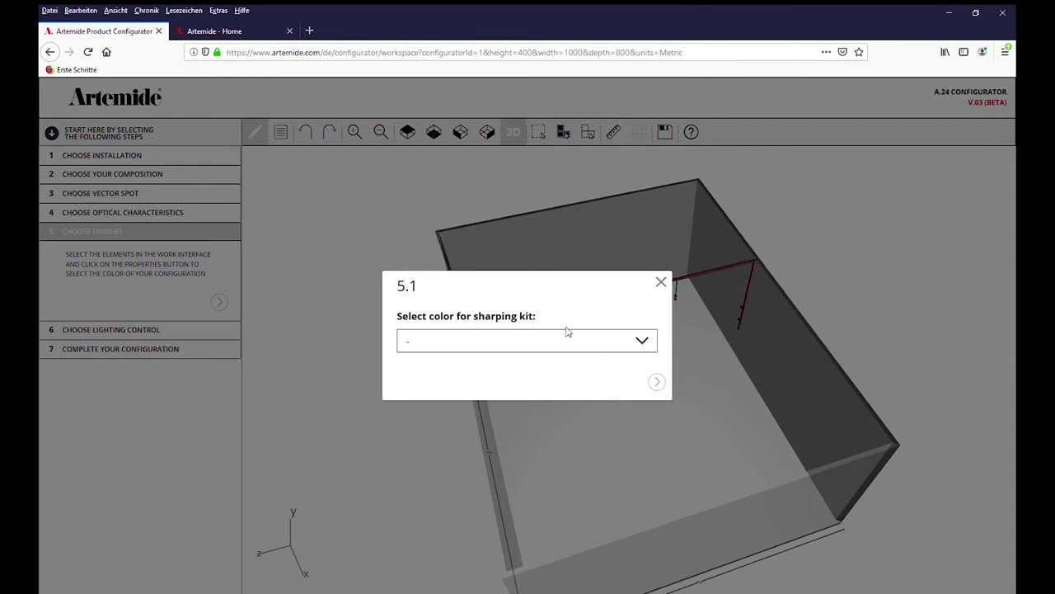
left_click(643, 343)
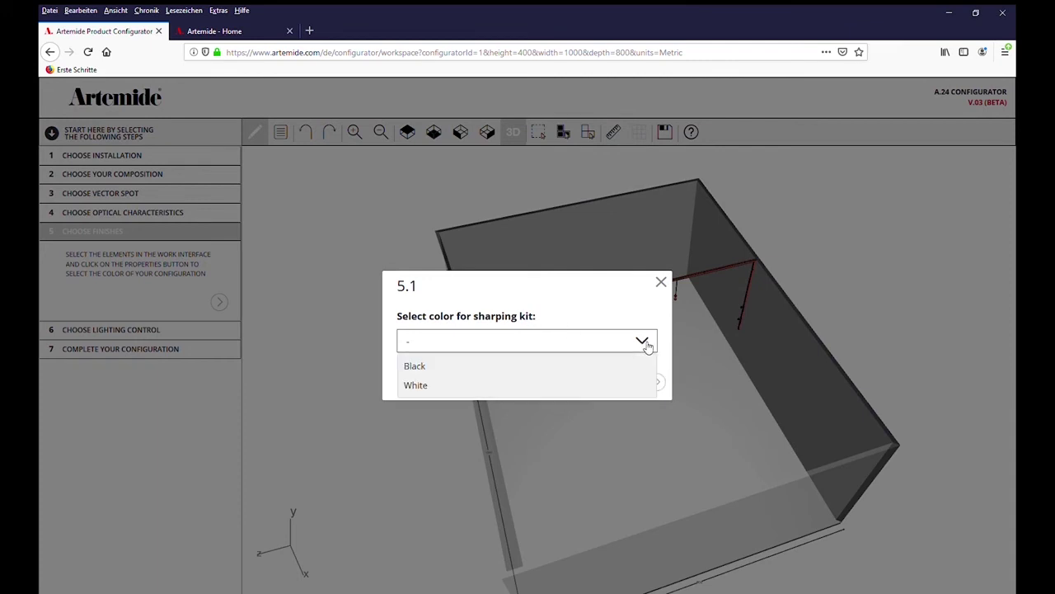
left_click(475, 367)
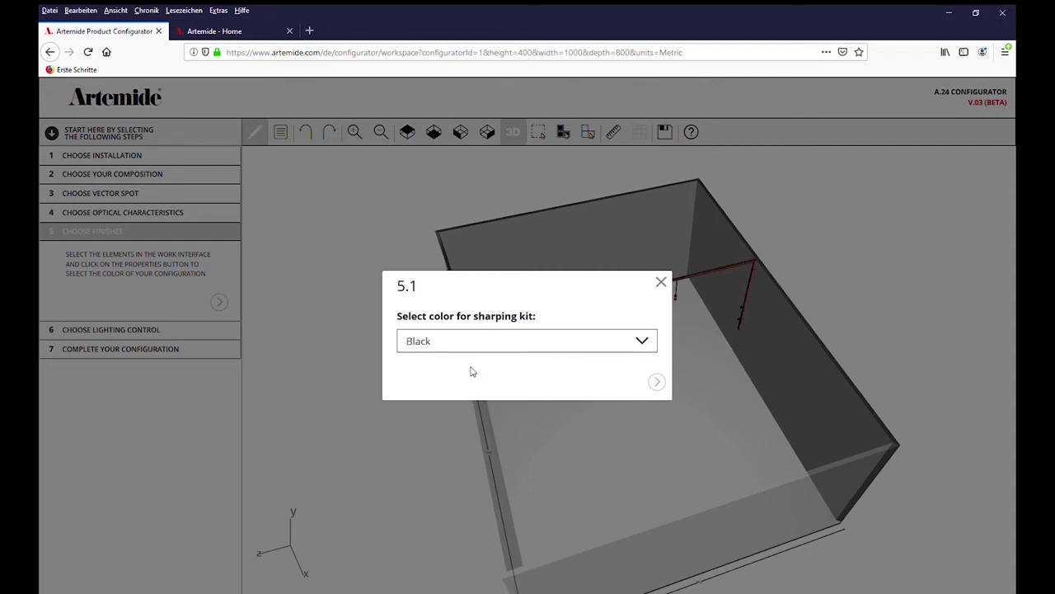
left_click(658, 383)
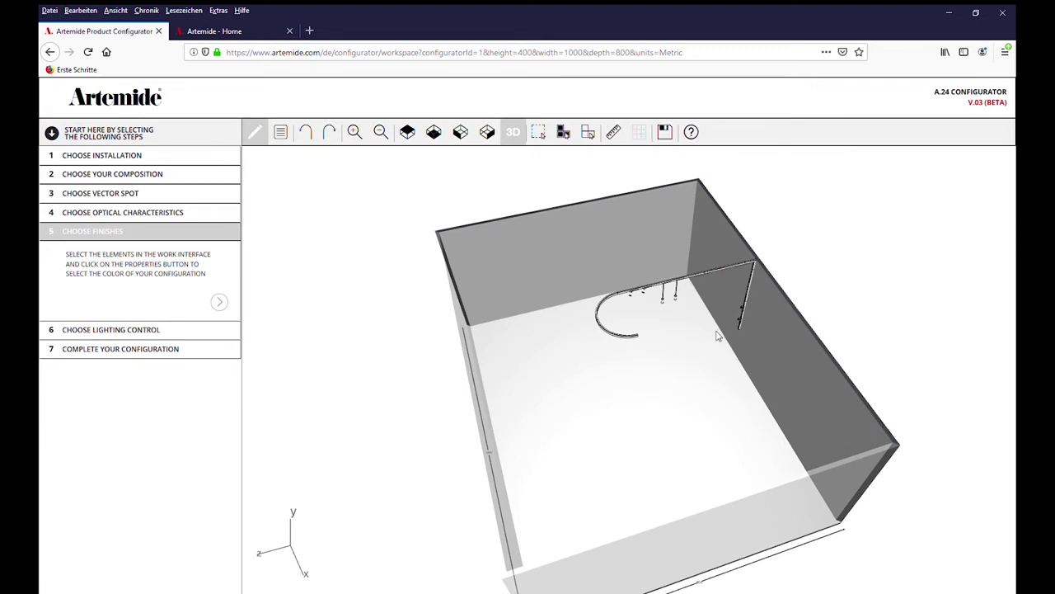
Set the curved 750 mm module's finish to Black, then go on to Choose Lighting Control
left_click(627, 338)
left_click(558, 265)
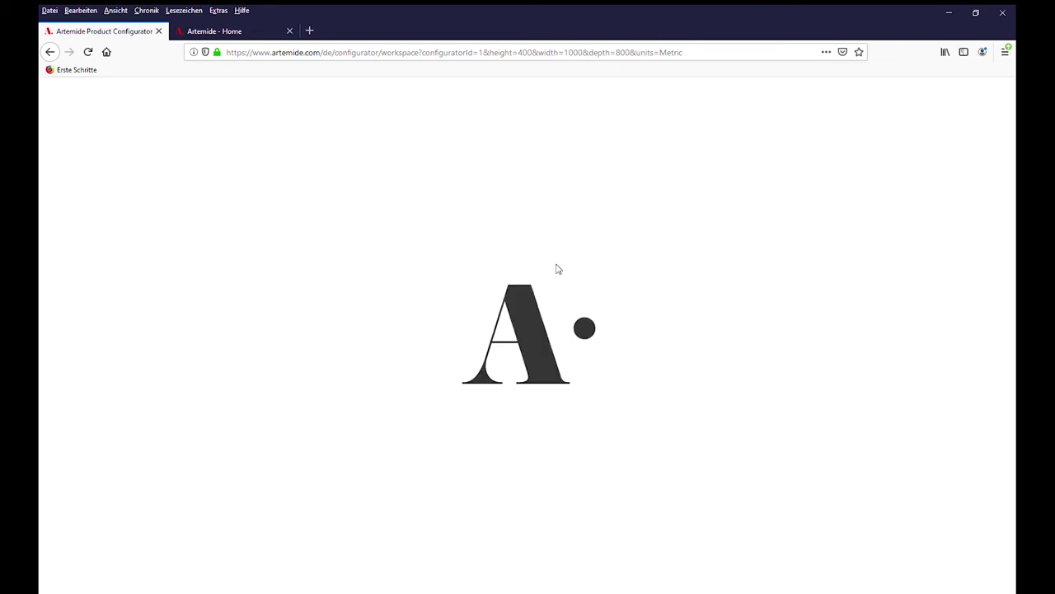
left_click(469, 343)
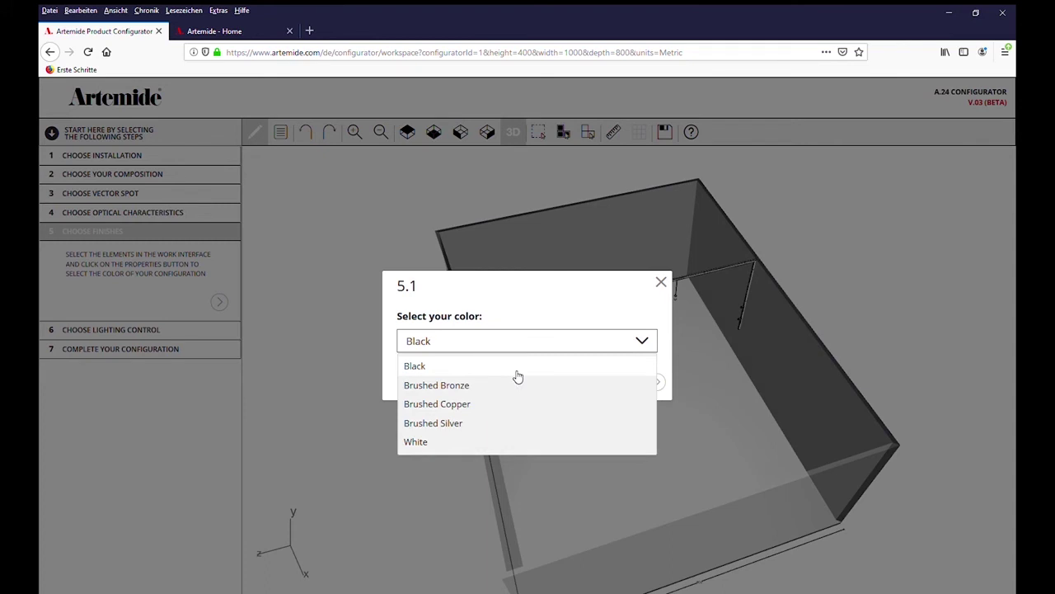
left_click(518, 375)
left_click(661, 282)
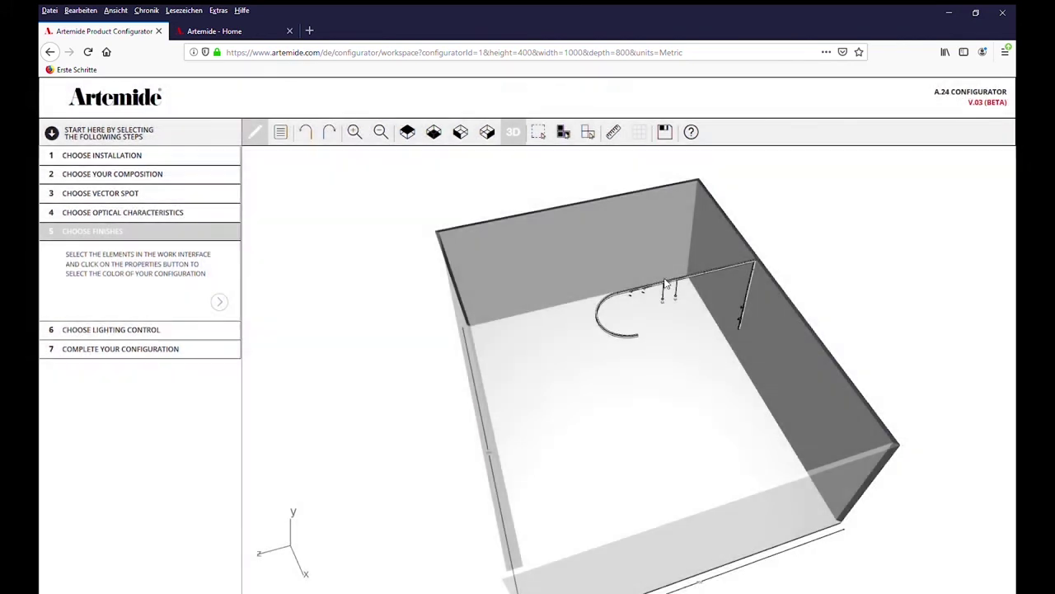
left_click(220, 304)
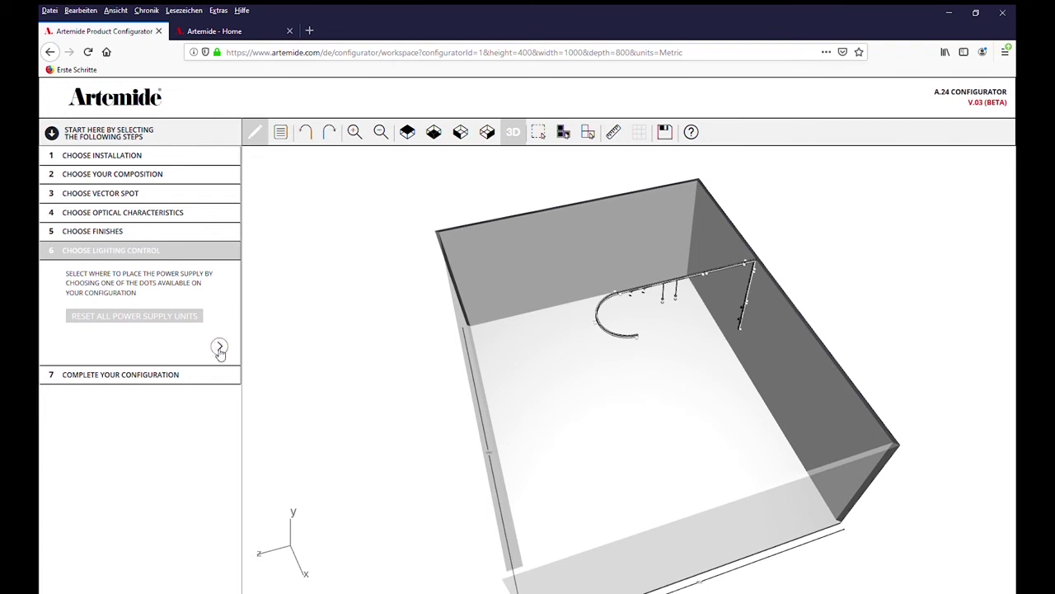
Dismiss the missing power supply notice and start a Dimmable DALI supply at the track end
left_click(219, 346)
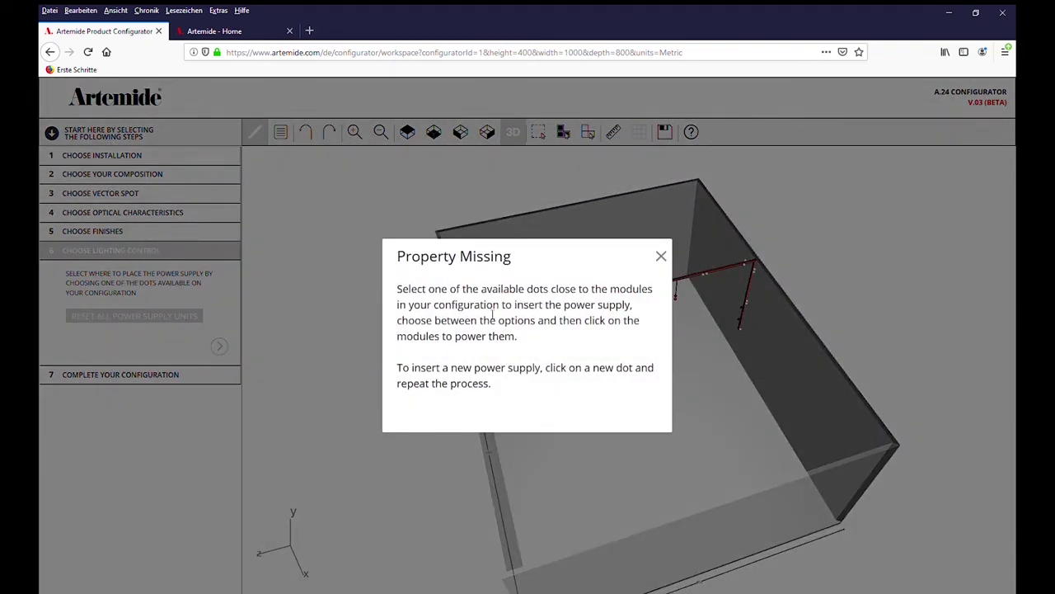
left_click(660, 256)
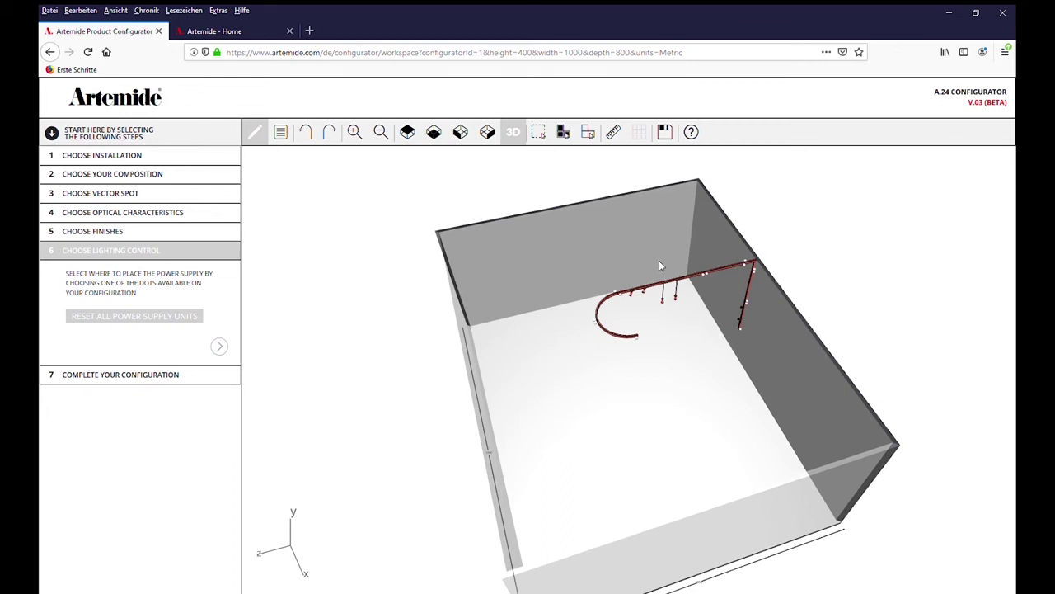
left_click(642, 343)
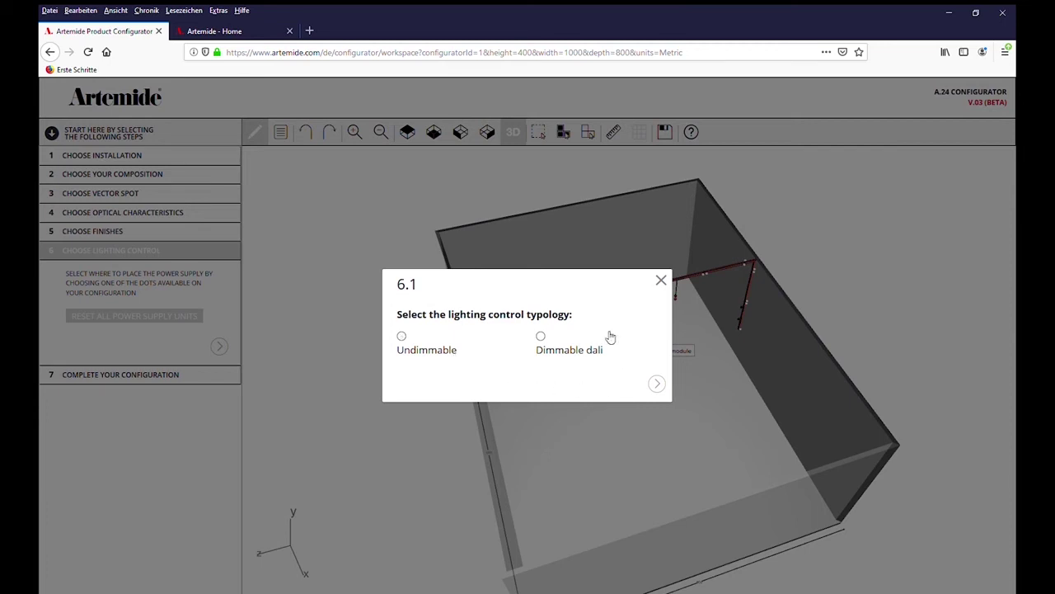
left_click(541, 337)
left_click(657, 384)
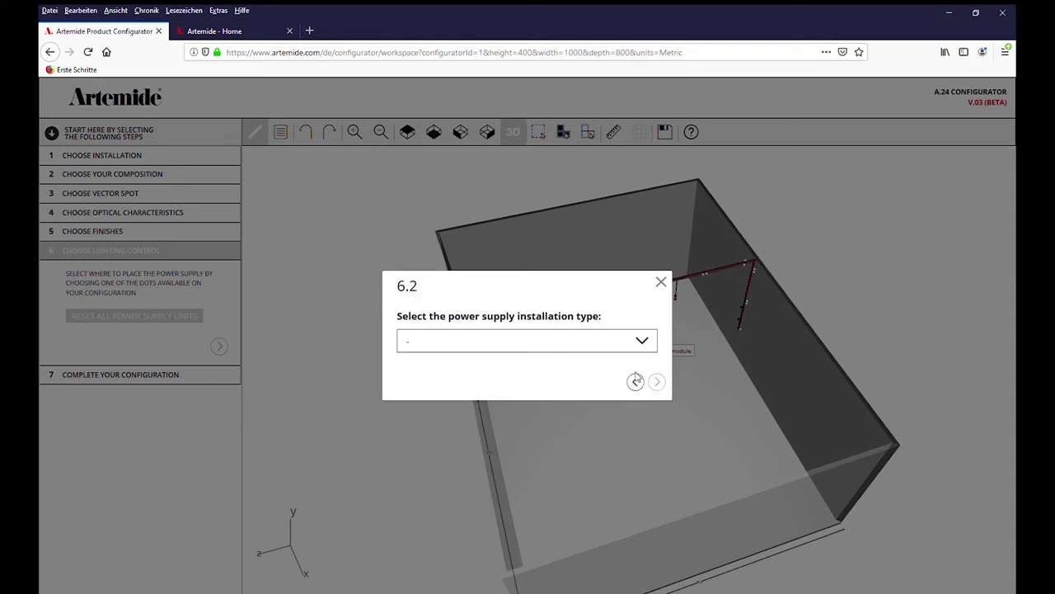
Choose ceiling installation, a Black module and the 240W Ceiling power supply
left_click(642, 341)
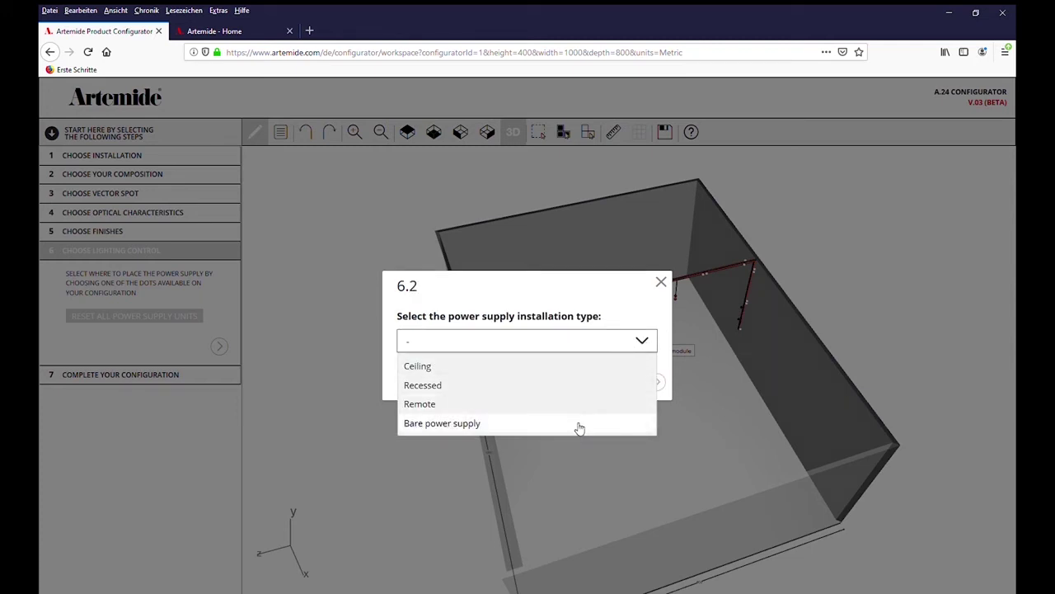
left_click(591, 366)
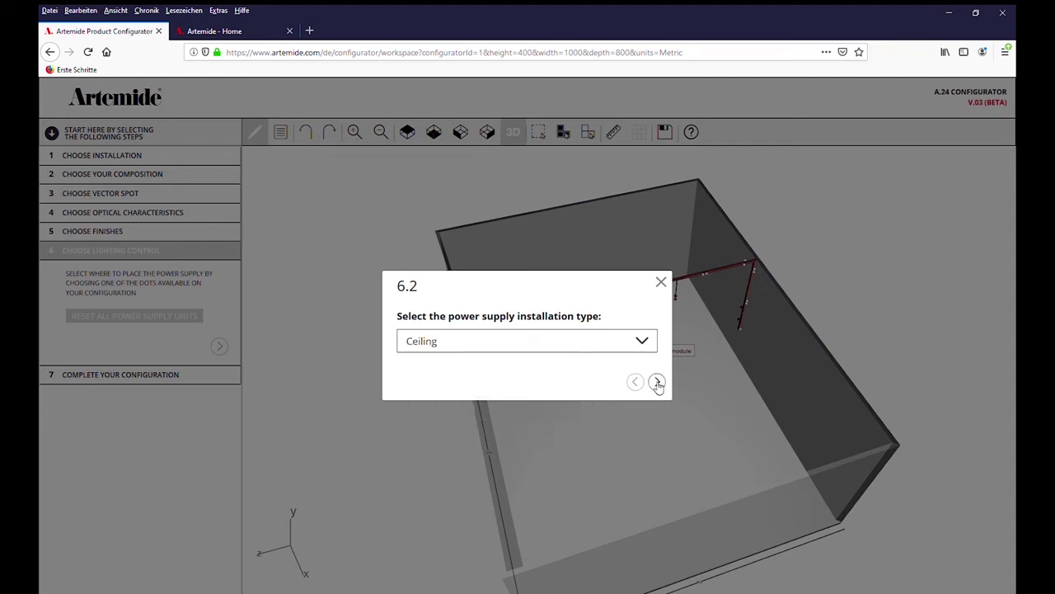
left_click(657, 383)
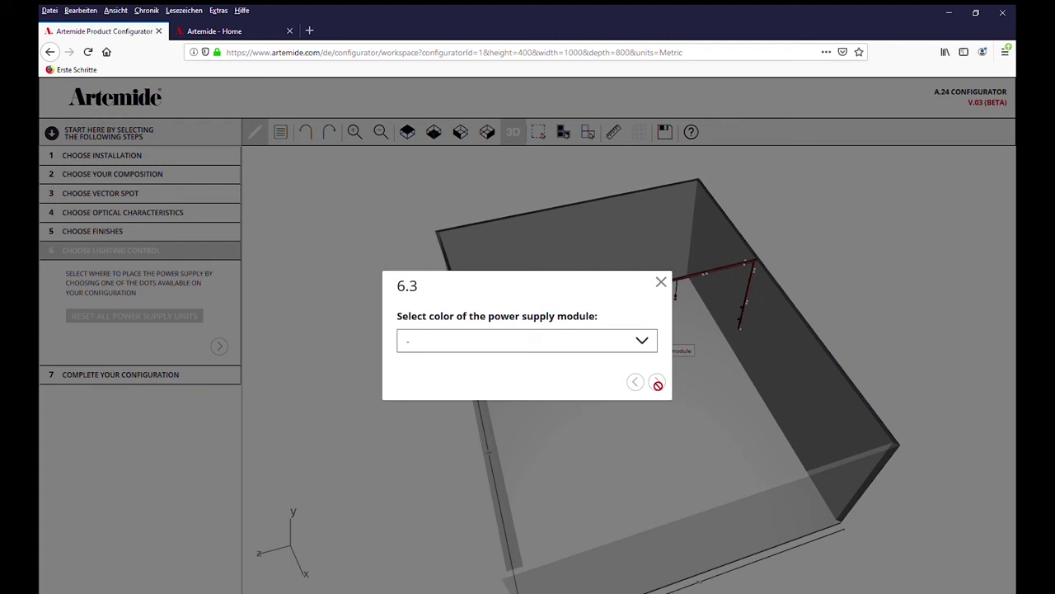
left_click(648, 340)
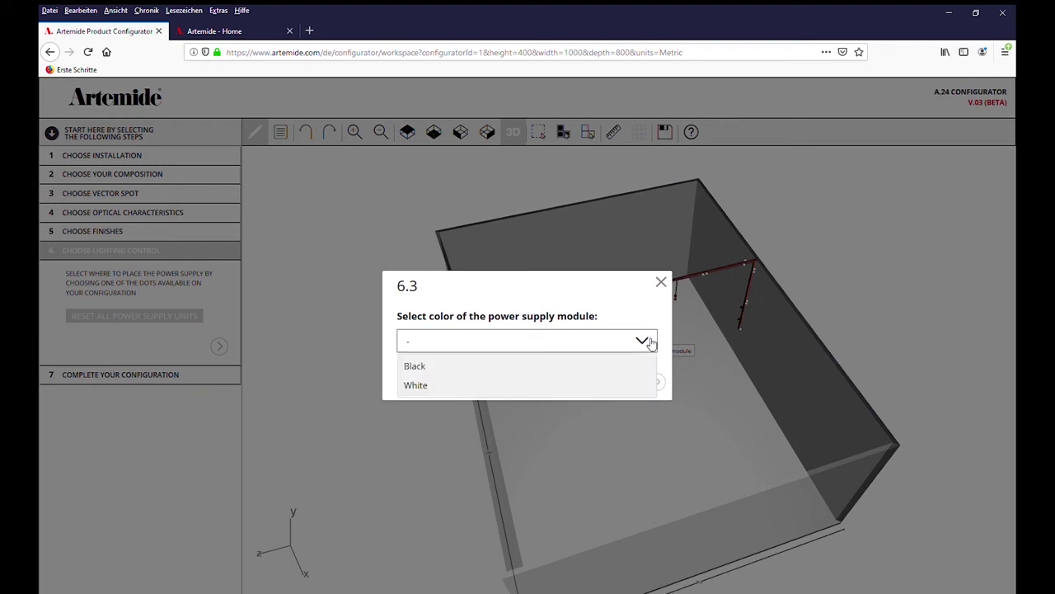
left_click(602, 369)
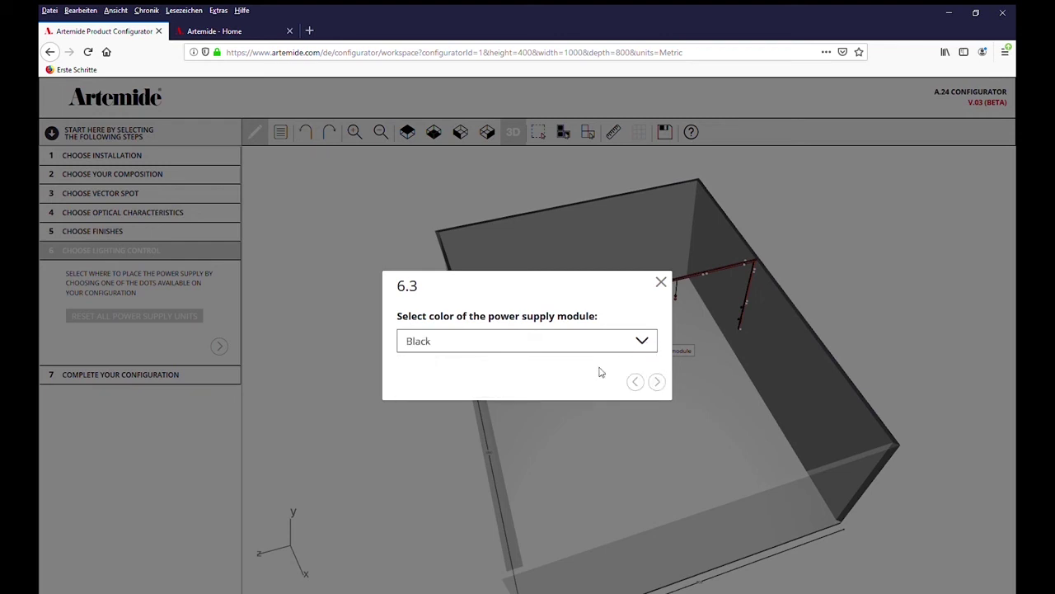
left_click(658, 383)
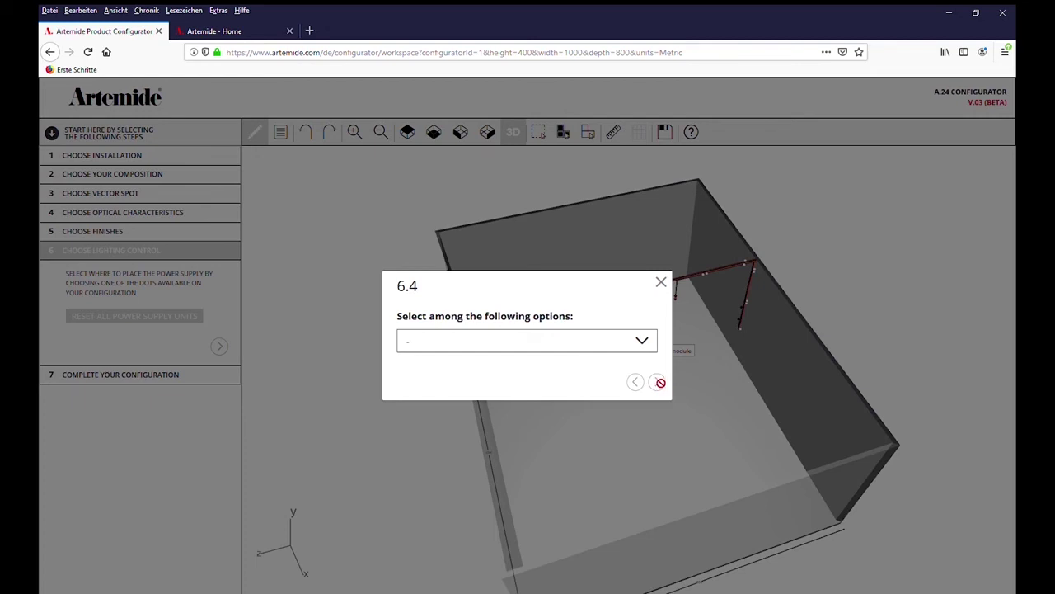
left_click(646, 348)
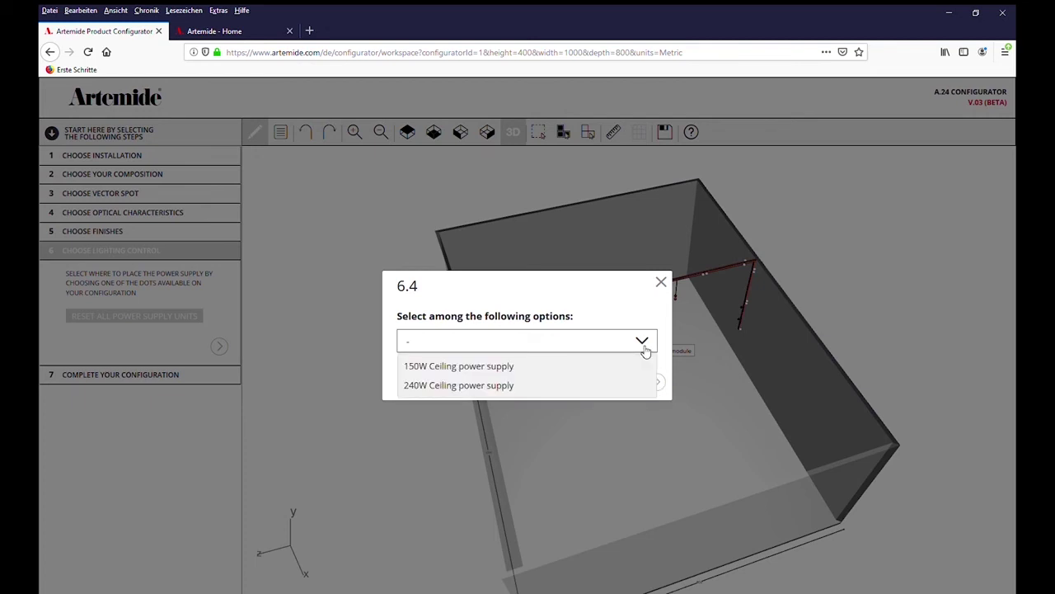
left_click(582, 387)
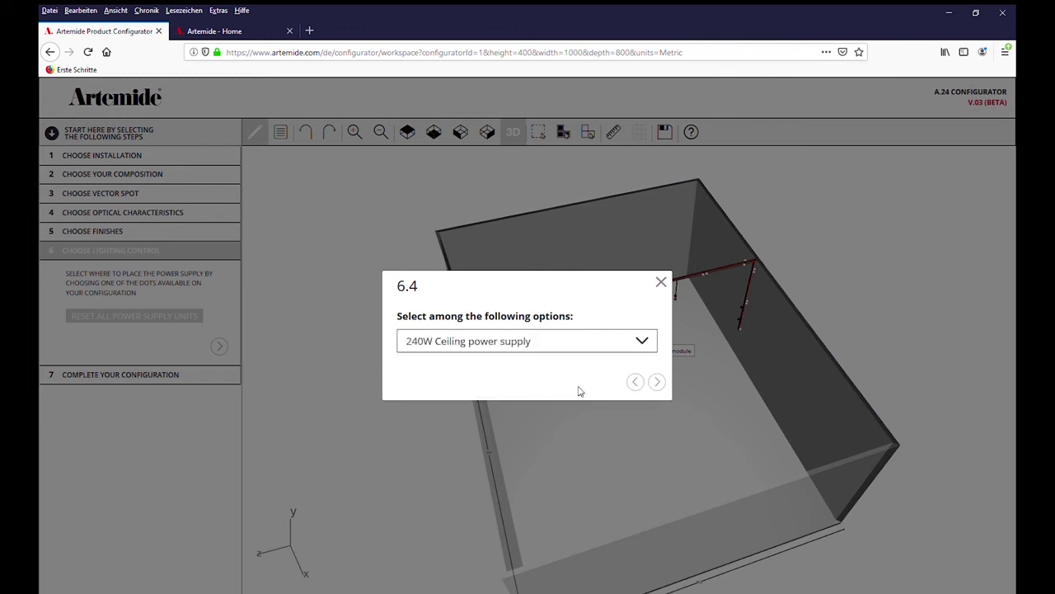
Place the 240W supply and connect the curved track and following modules to it, leaving 7 W spare
left_click(658, 382)
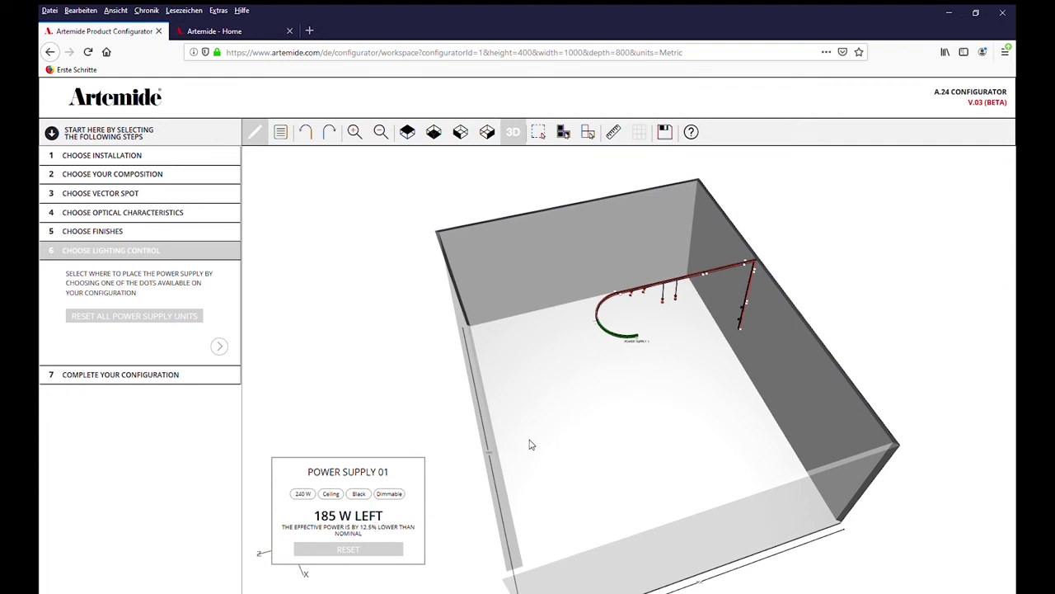
left_click(608, 305)
left_click(647, 294)
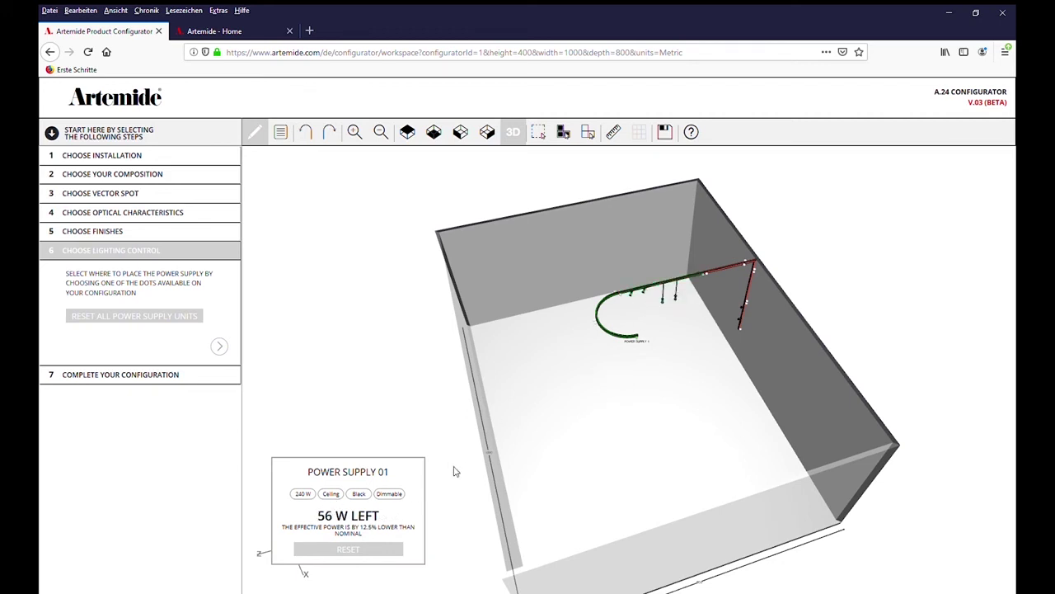
left_click(732, 273)
left_click(756, 268)
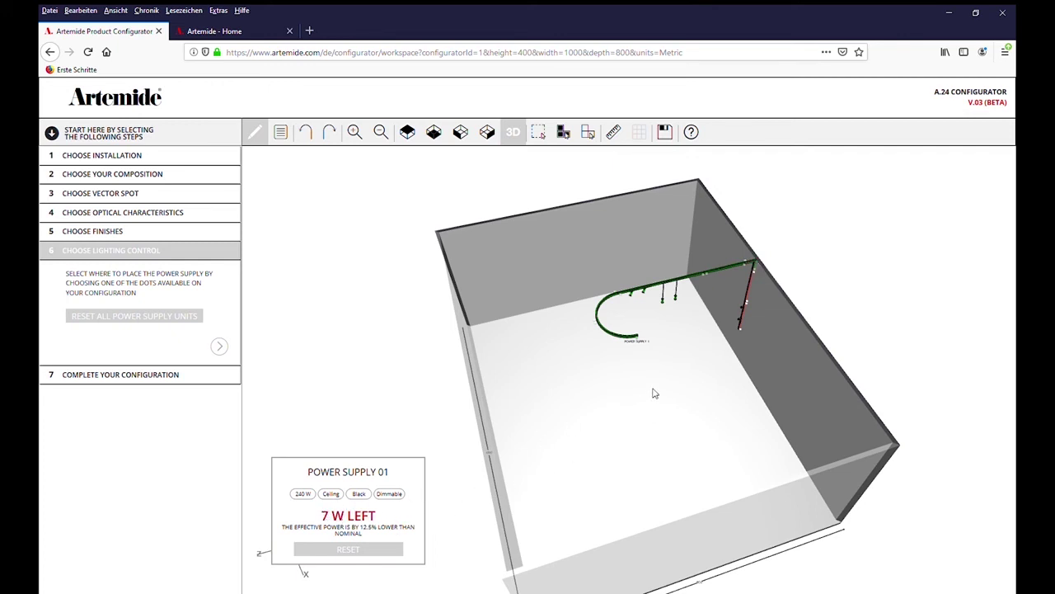
left_click(744, 333)
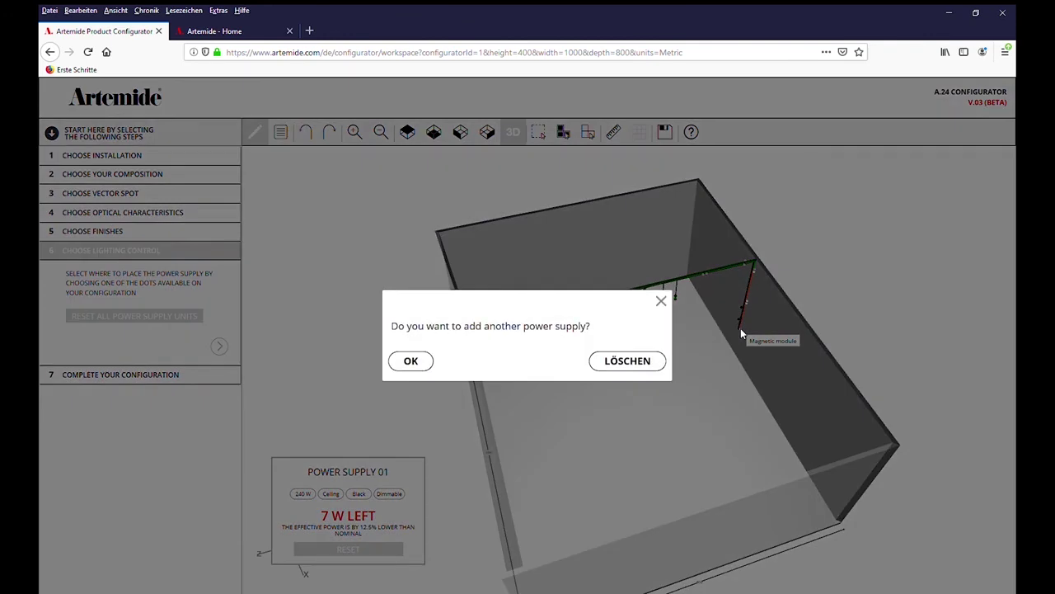
Add another power supply, set to dimmable DALI with ceiling installation
left_click(412, 361)
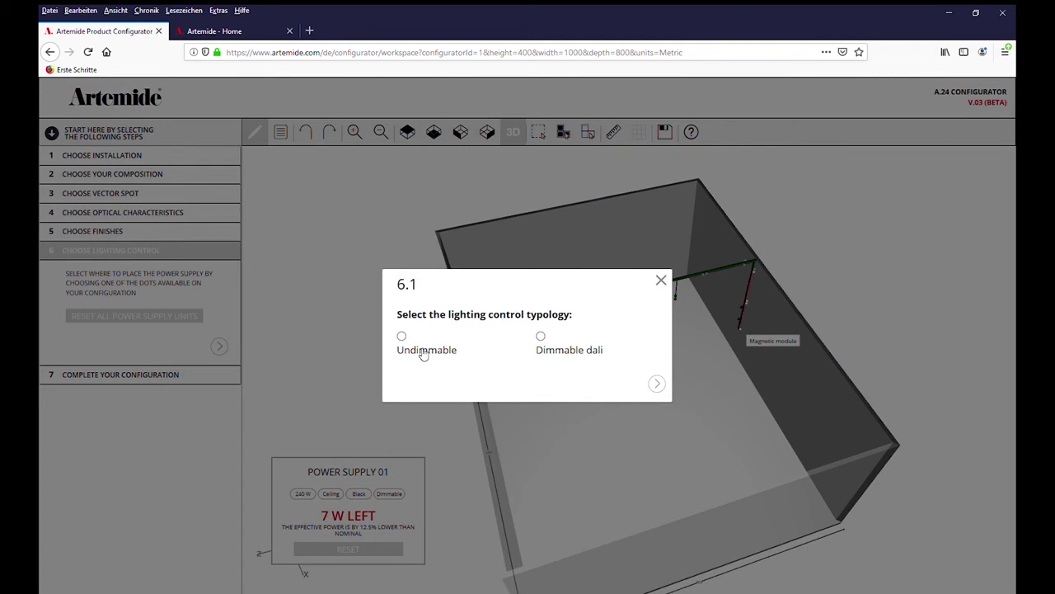
left_click(540, 337)
left_click(657, 384)
left_click(650, 351)
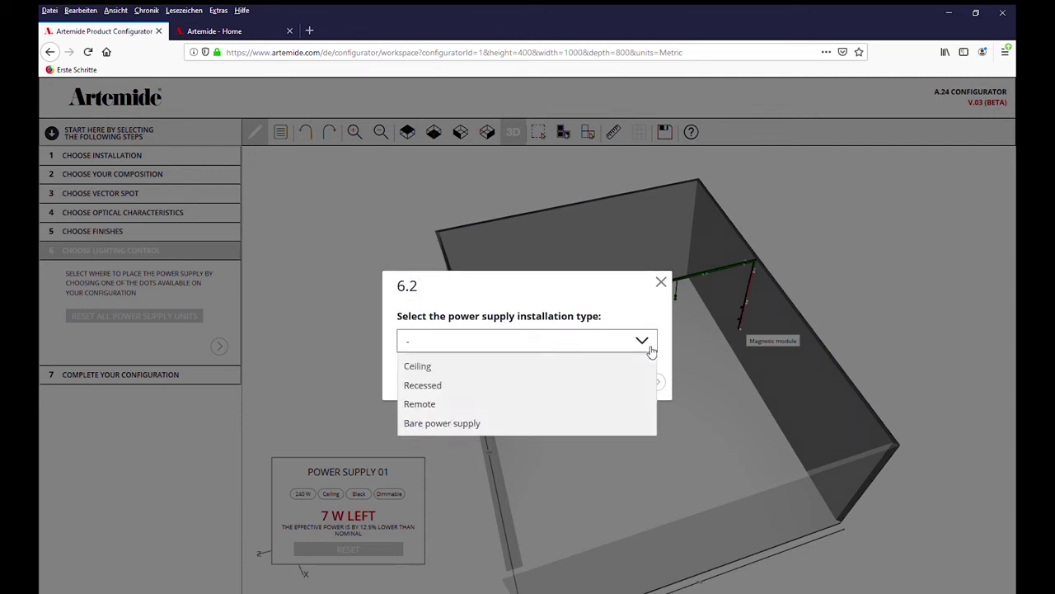
left_click(603, 372)
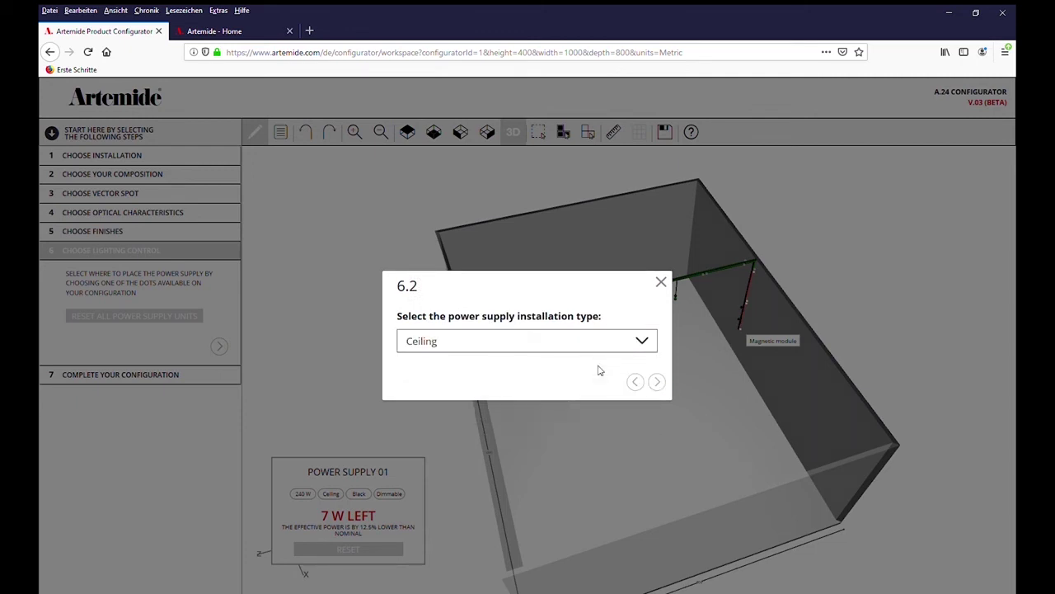
left_click(658, 382)
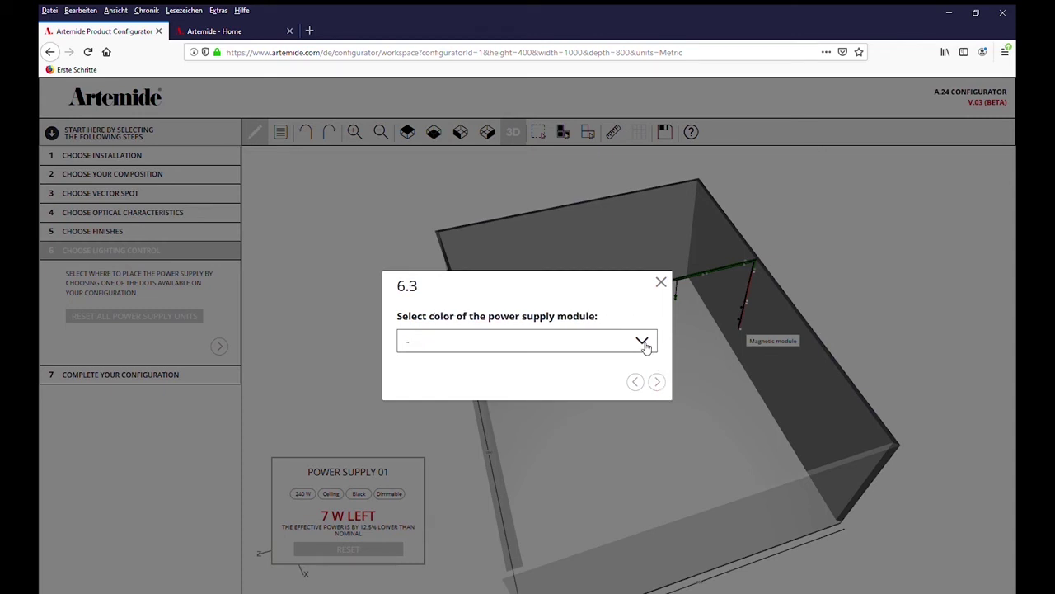
Make the second supply black with the 150W Ceiling rating and place it
left_click(646, 344)
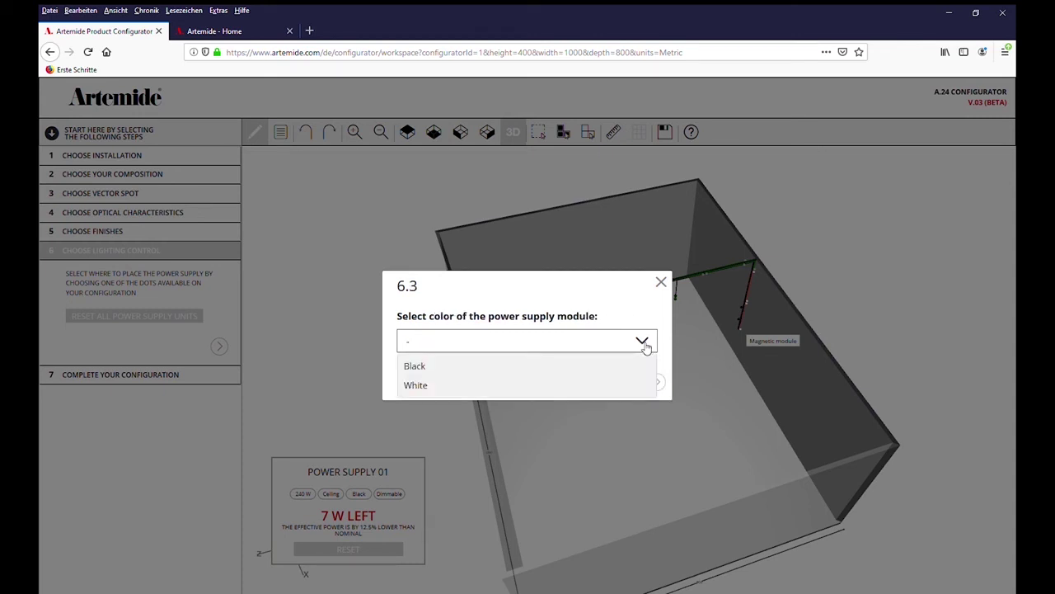
left_click(581, 365)
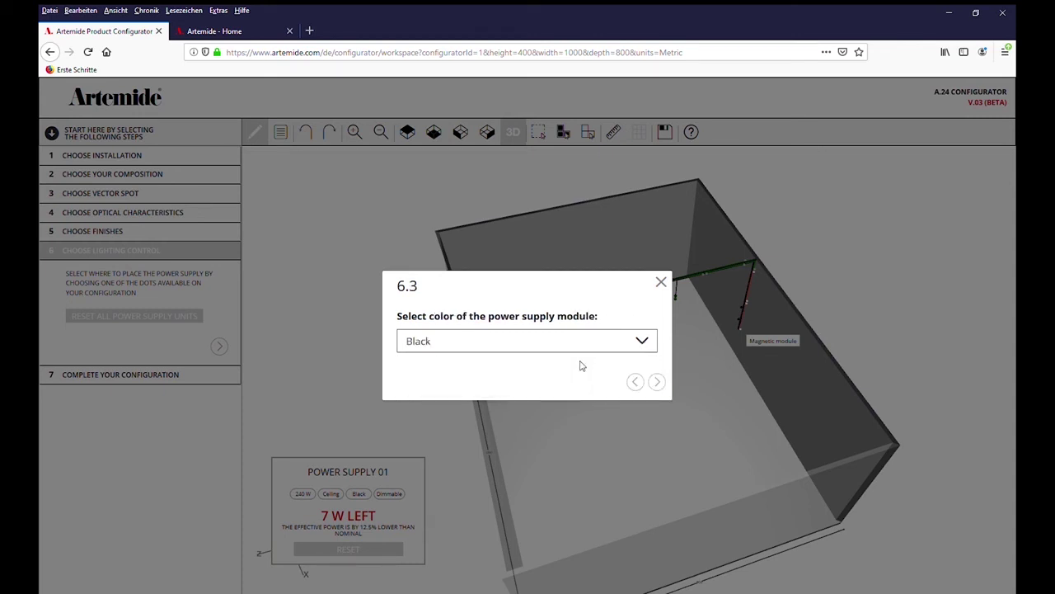
left_click(657, 384)
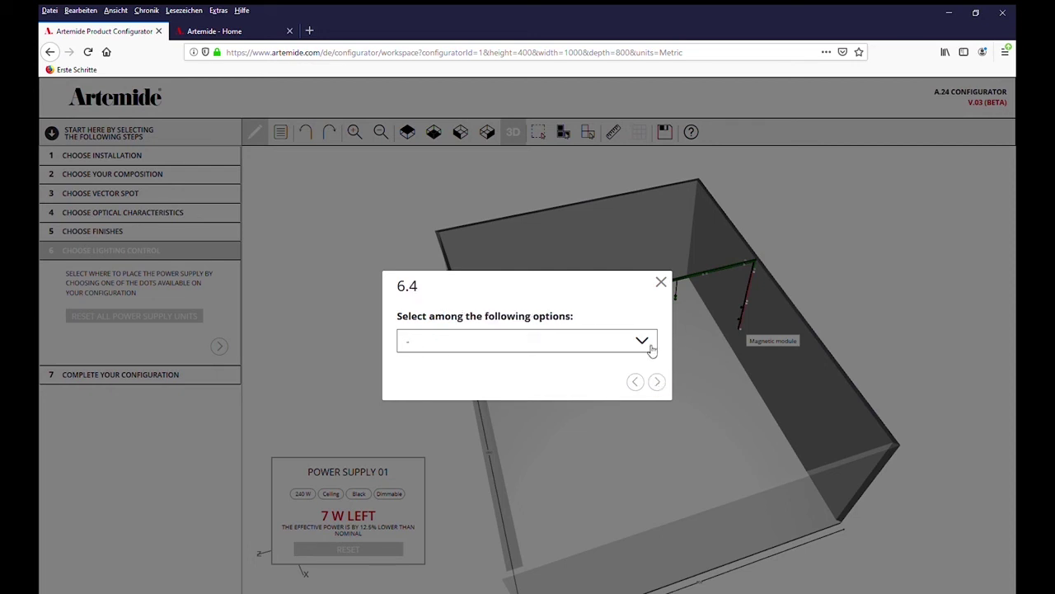
left_click(651, 346)
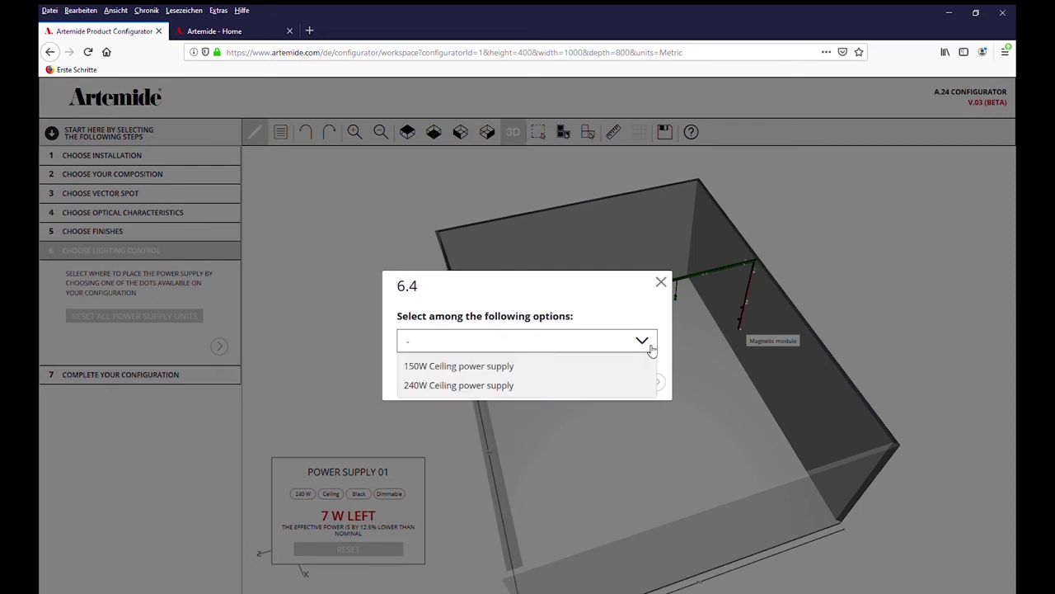
left_click(499, 368)
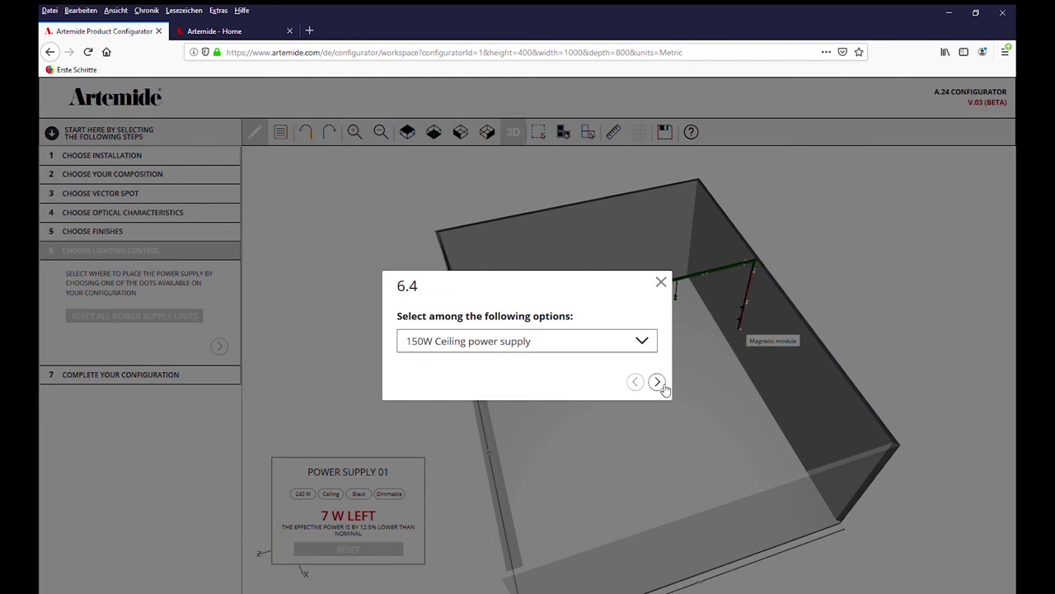
left_click(657, 384)
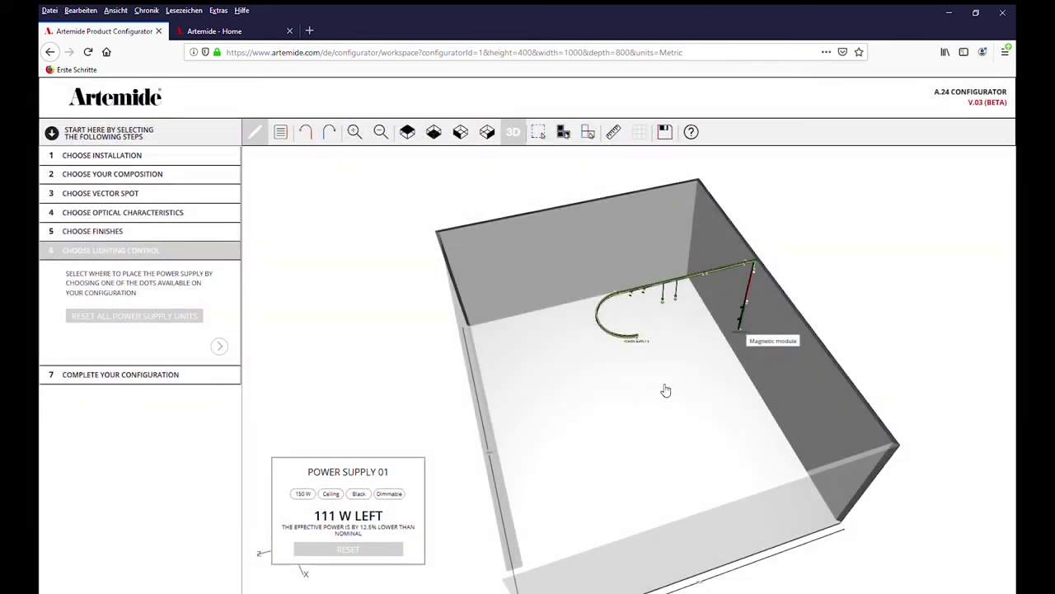
Power the vertical track from the 150W supply (78 W left) and expand step 7
left_click(751, 293)
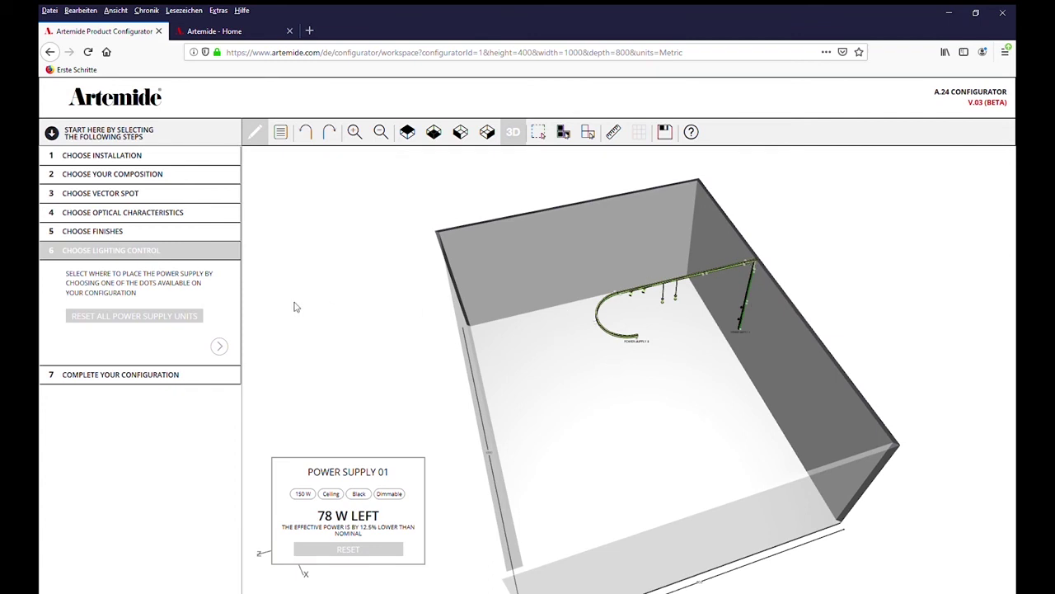
left_click(223, 348)
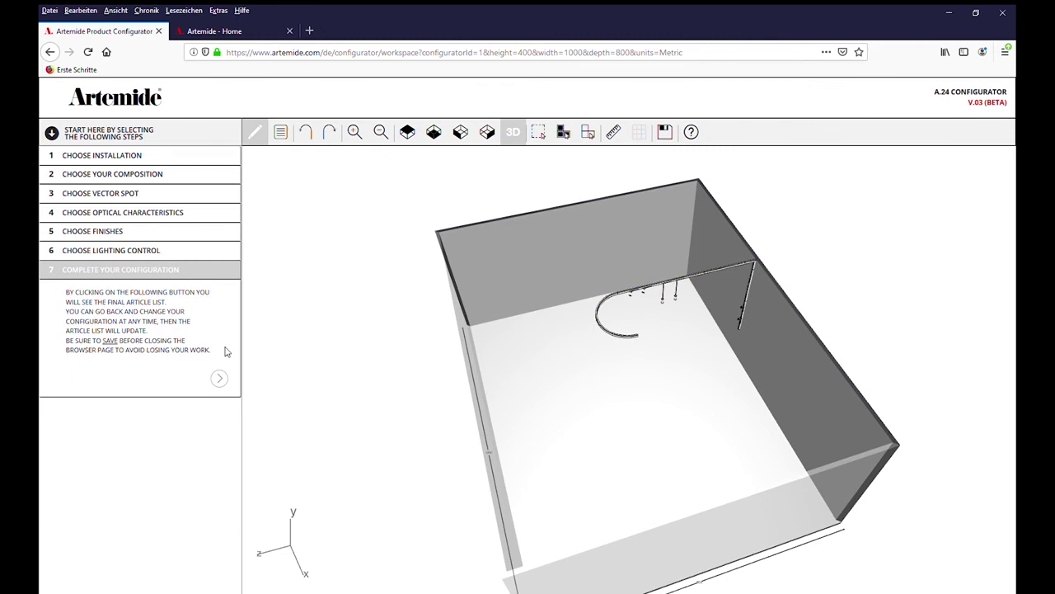
Generate and review the article list totalling 32 pcs, 17579 lm, 256 W, then start saving
left_click(220, 378)
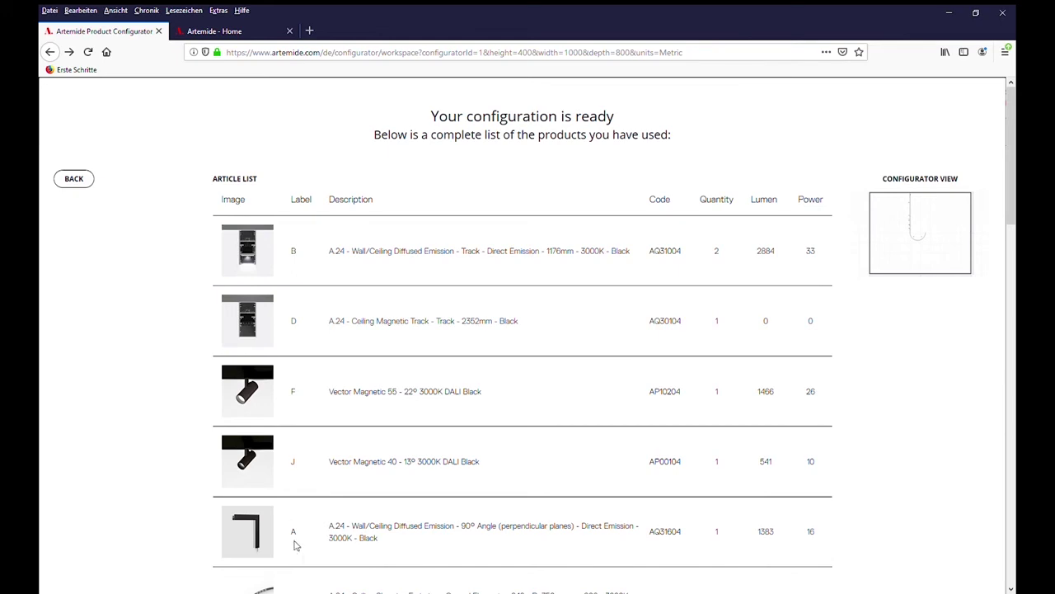
scroll(398, 500, "down", 8)
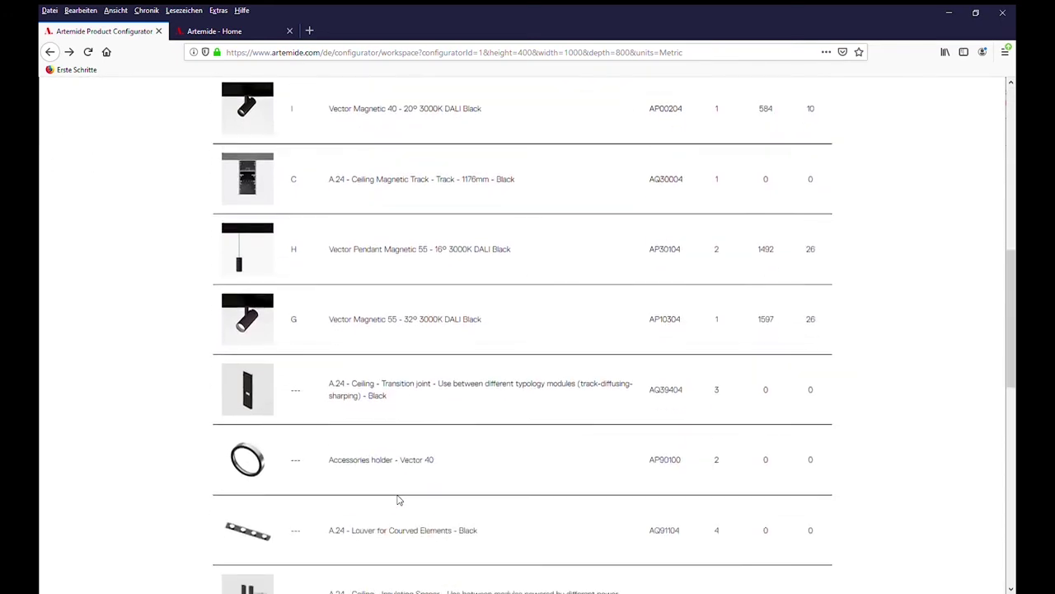
scroll(398, 499, "up", 7)
scroll(398, 499, "up", 1)
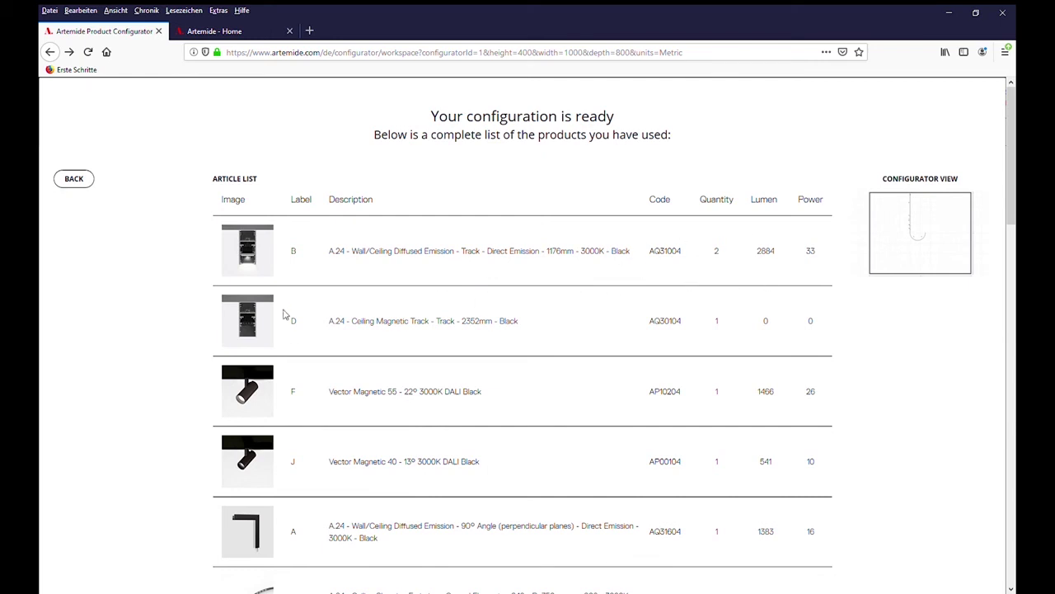
scroll(147, 450, "down", 4)
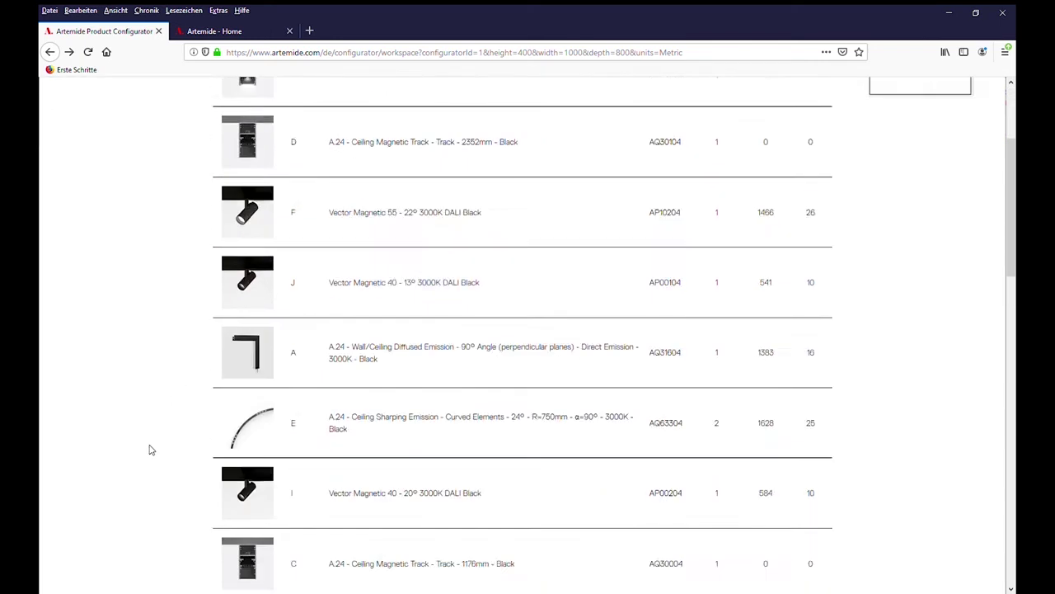
scroll(151, 450, "down", 8)
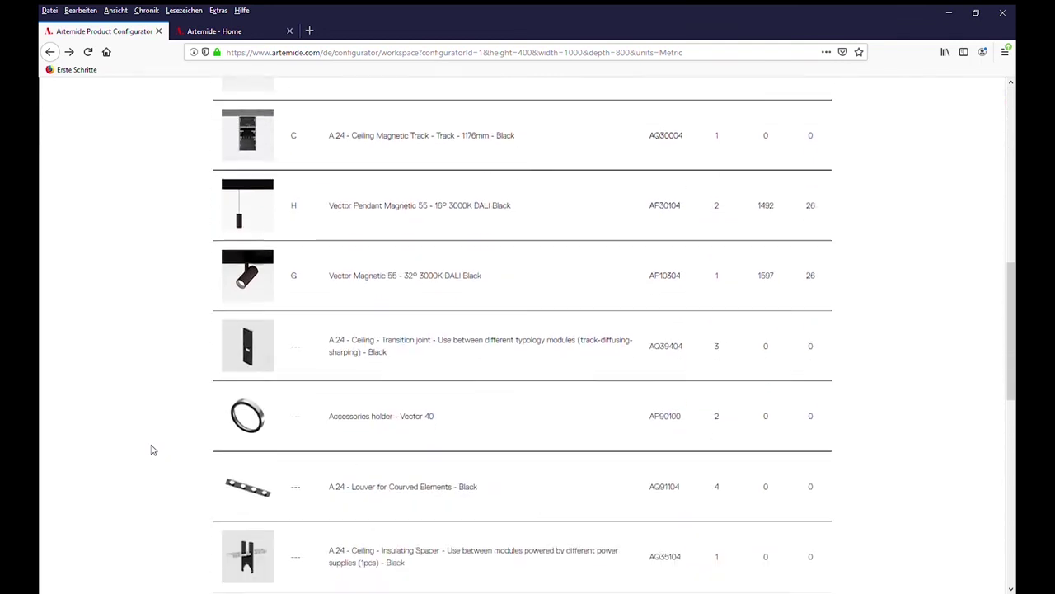
scroll(151, 449, "down", 3)
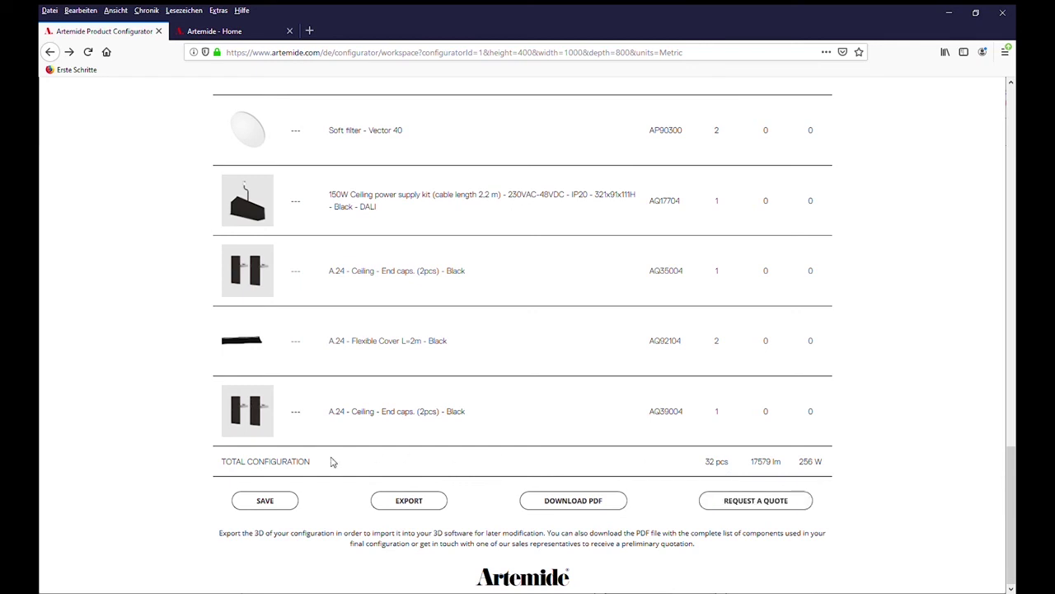
left_click(281, 502)
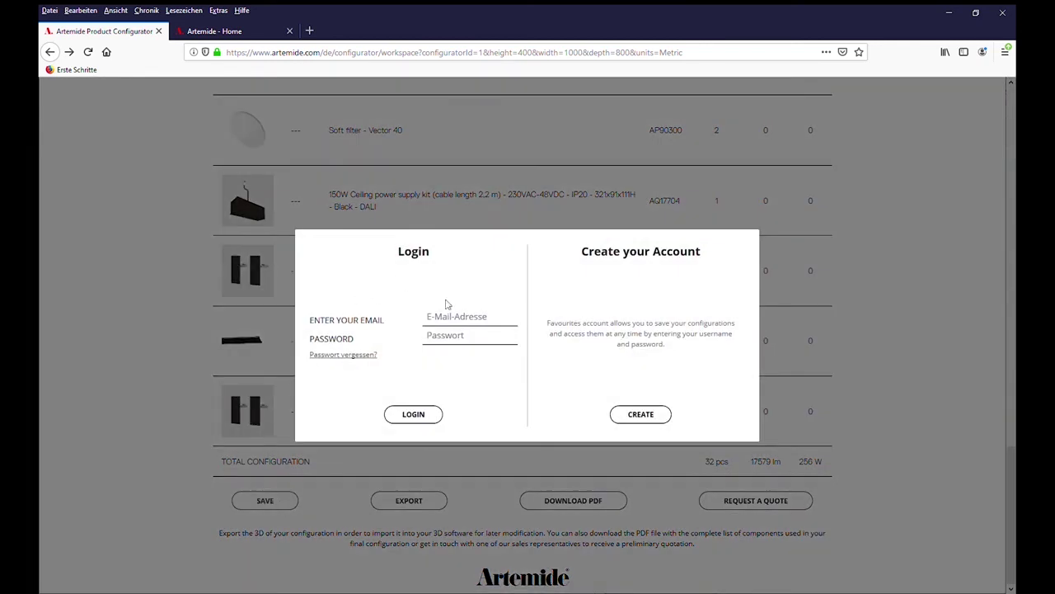
Close the registration form and log in with the account e-mail and password
left_click(639, 421)
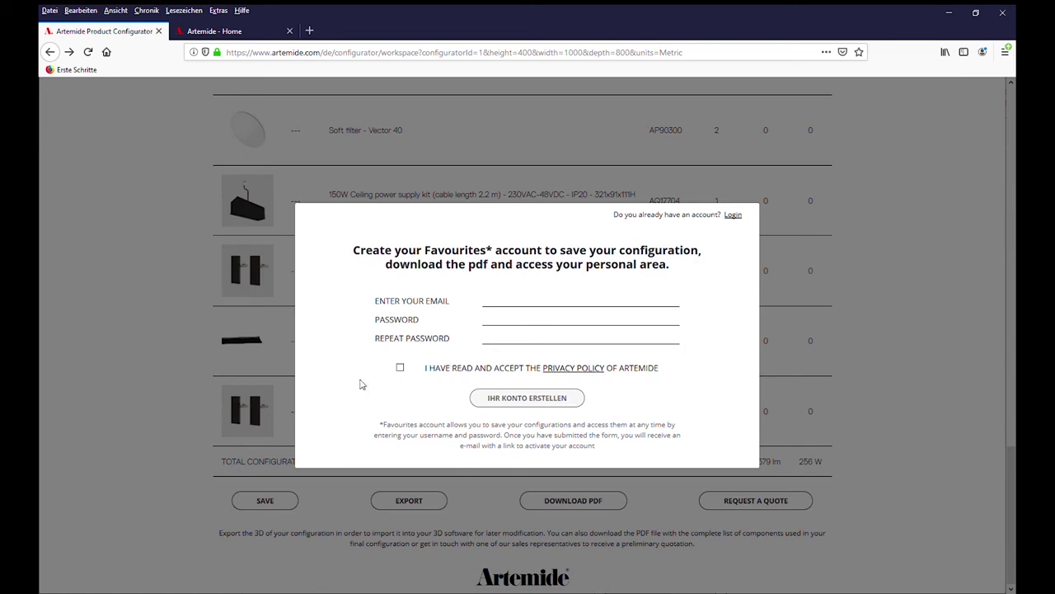
left_click(288, 428)
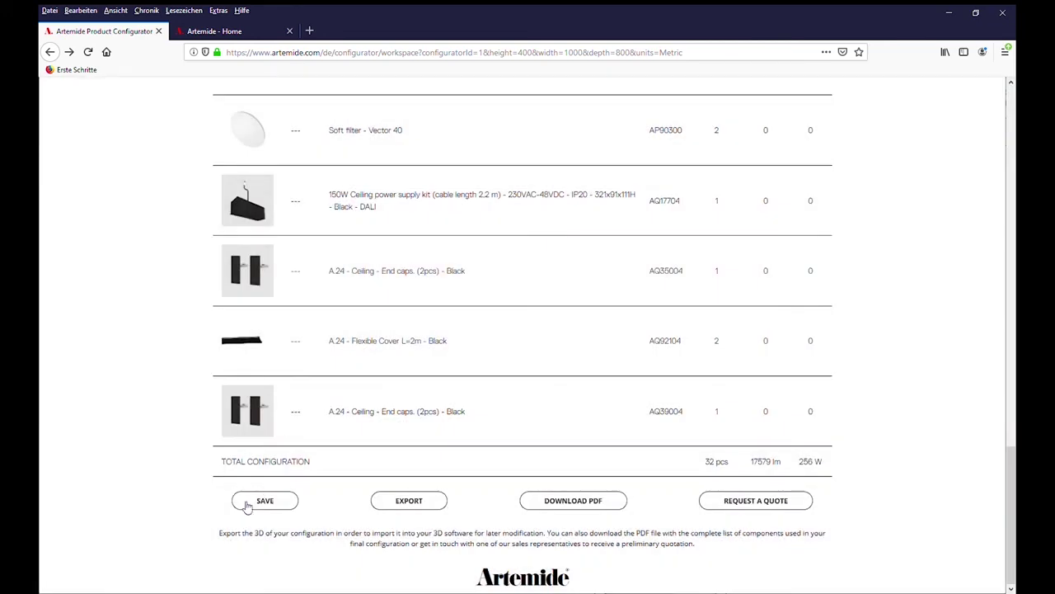
left_click(272, 500)
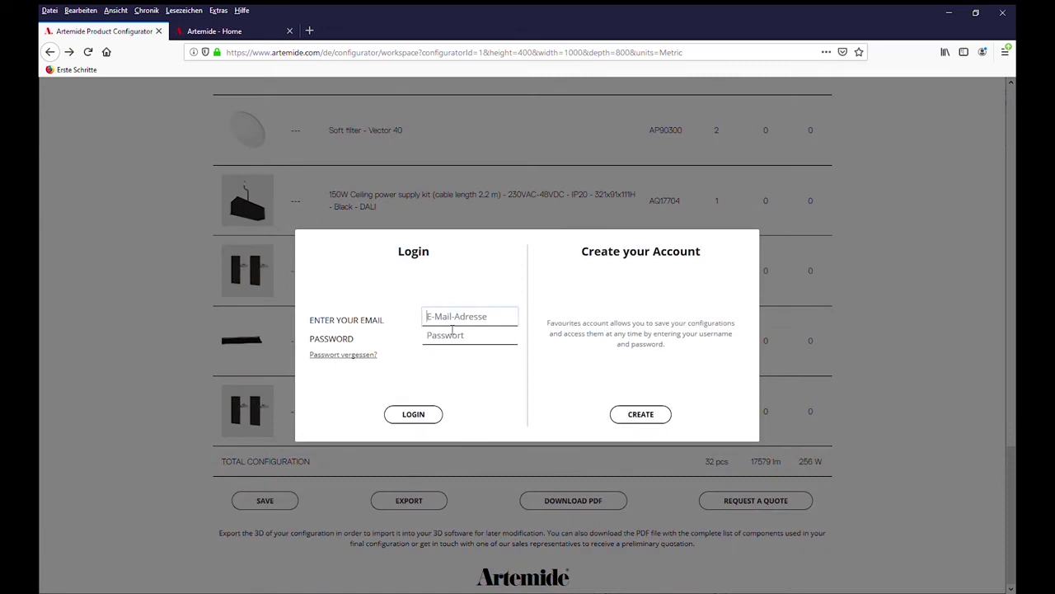
left_click(452, 330)
type("*********")
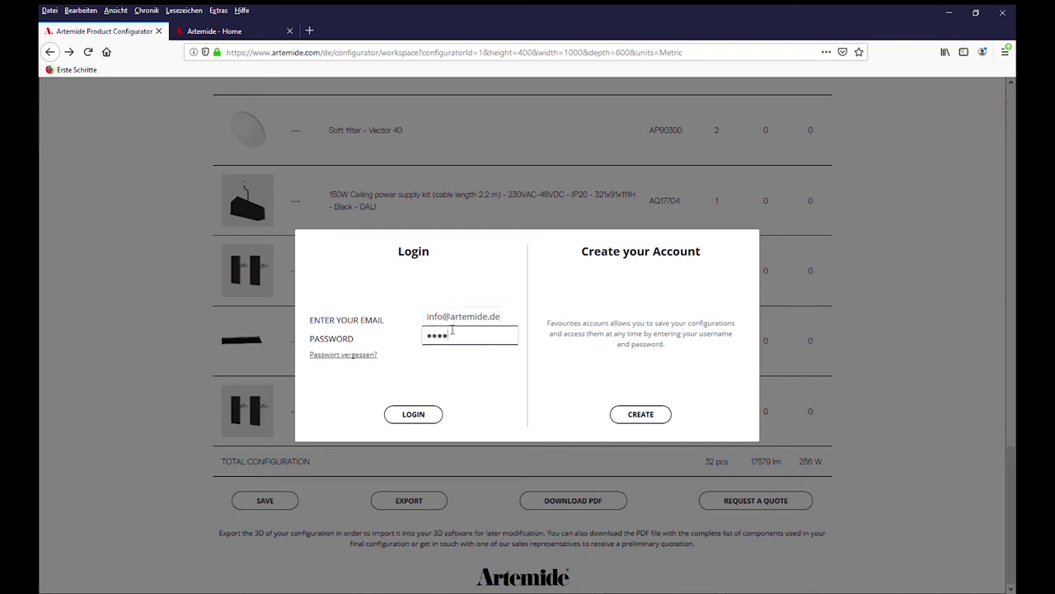
type("*******")
left_click(431, 414)
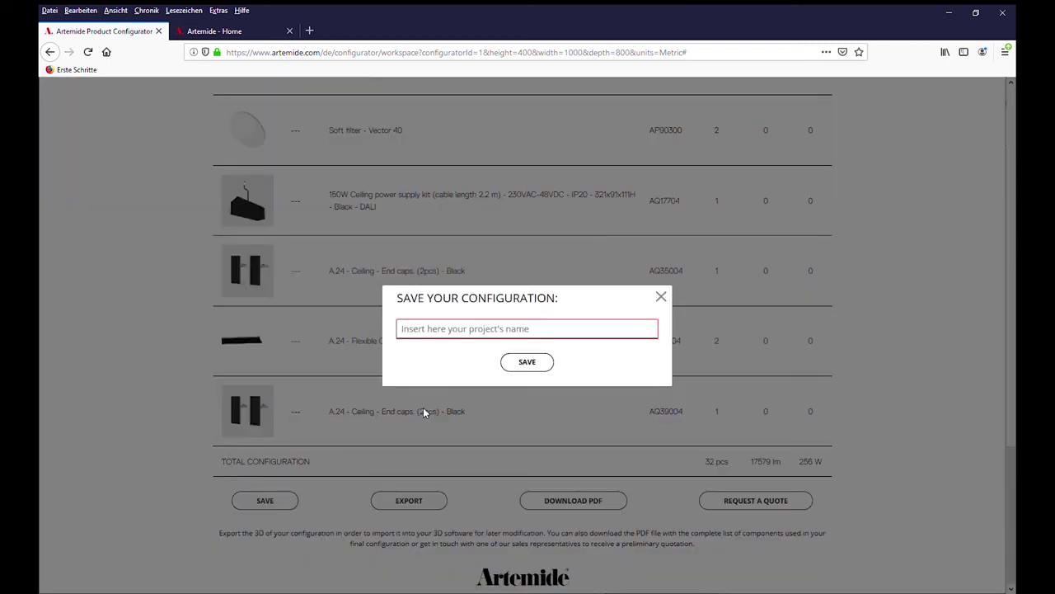
Name the project 'Testkonfiguration A.24' and save it
left_click(487, 331)
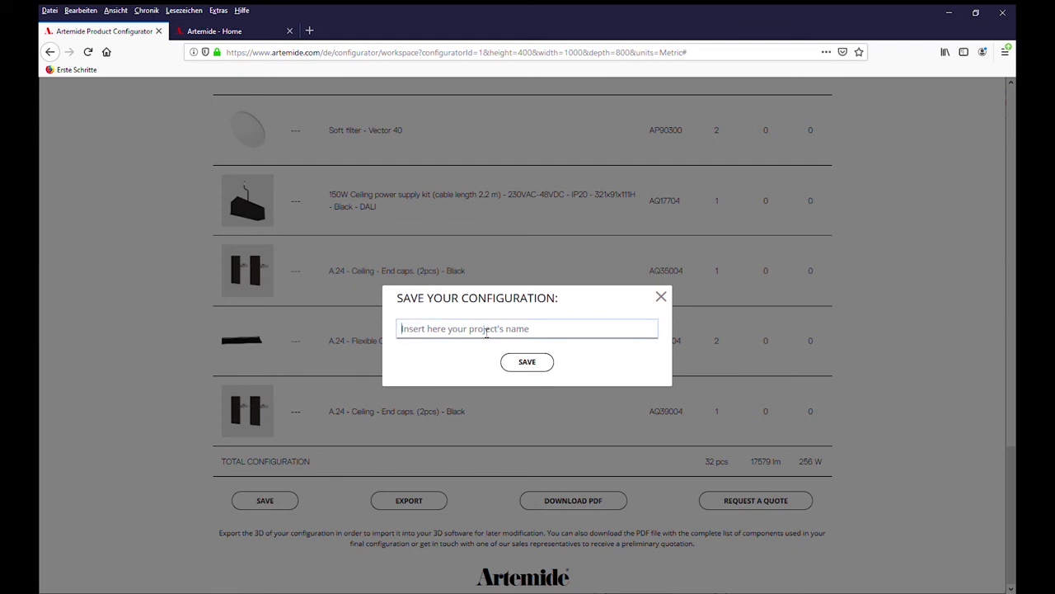
type("Testkonfiguration A.24")
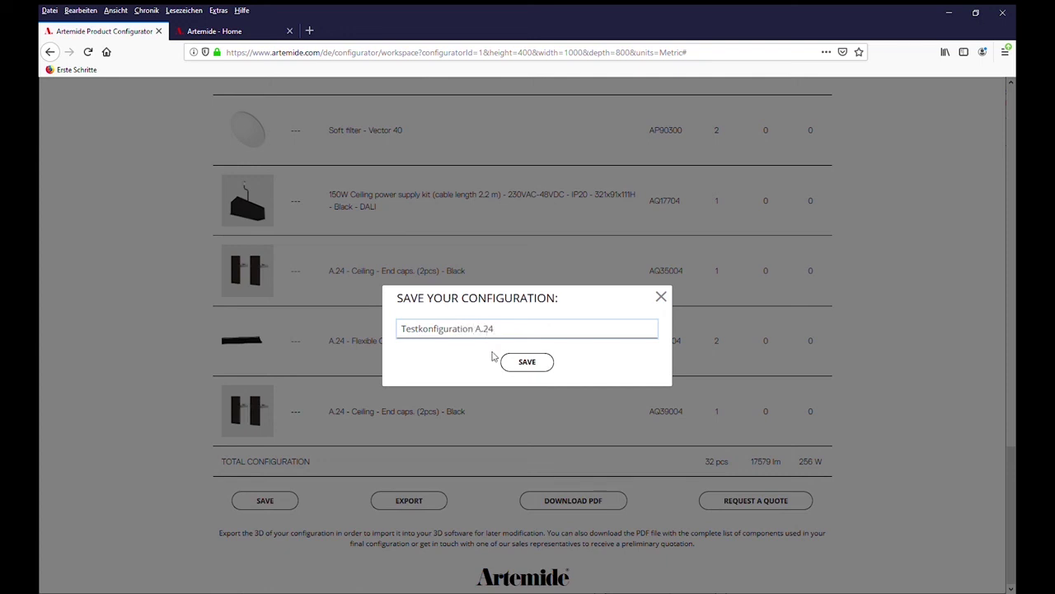
left_click(519, 365)
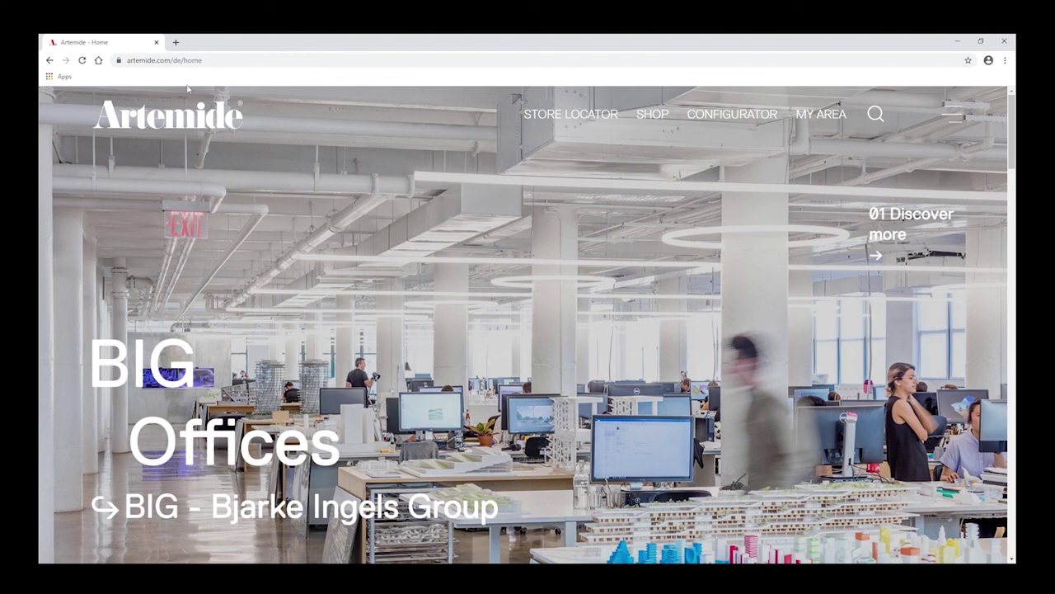
Log in to My Area with the account e-mail and password
left_click(824, 120)
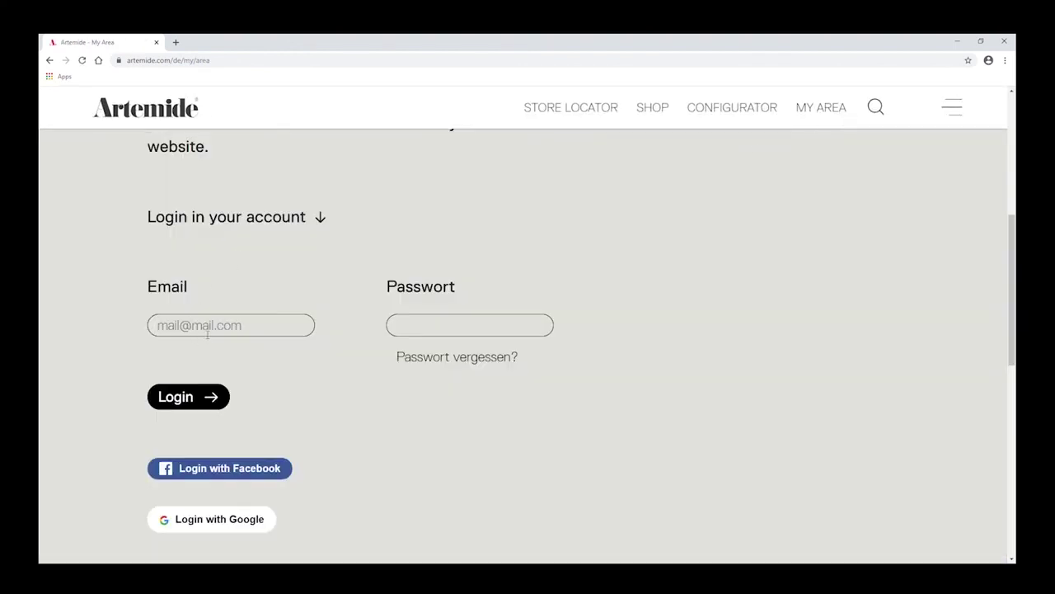
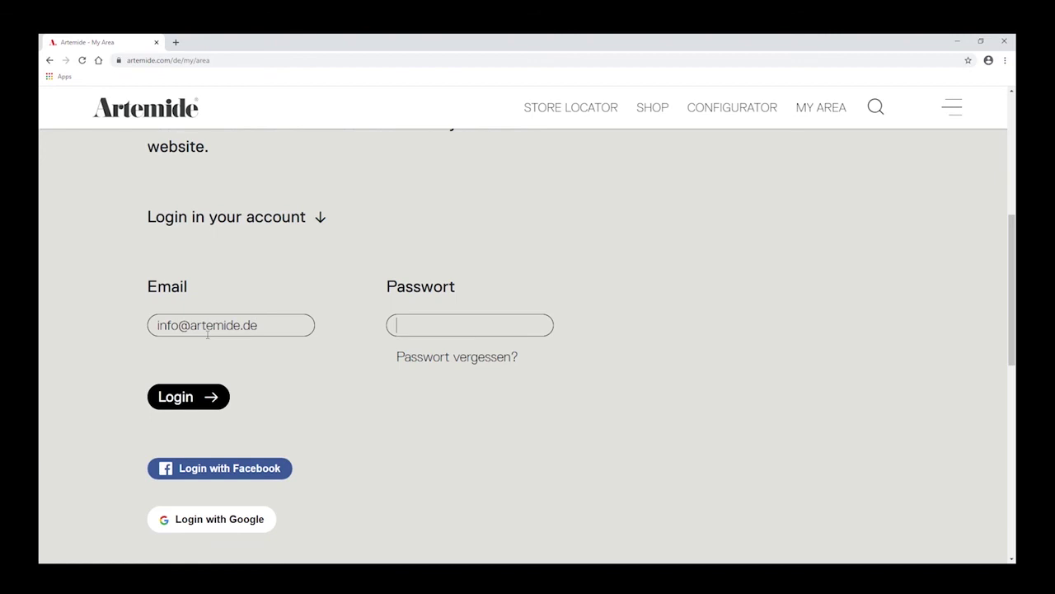
key("Tab")
type("•••••••••••••")
left_click(201, 393)
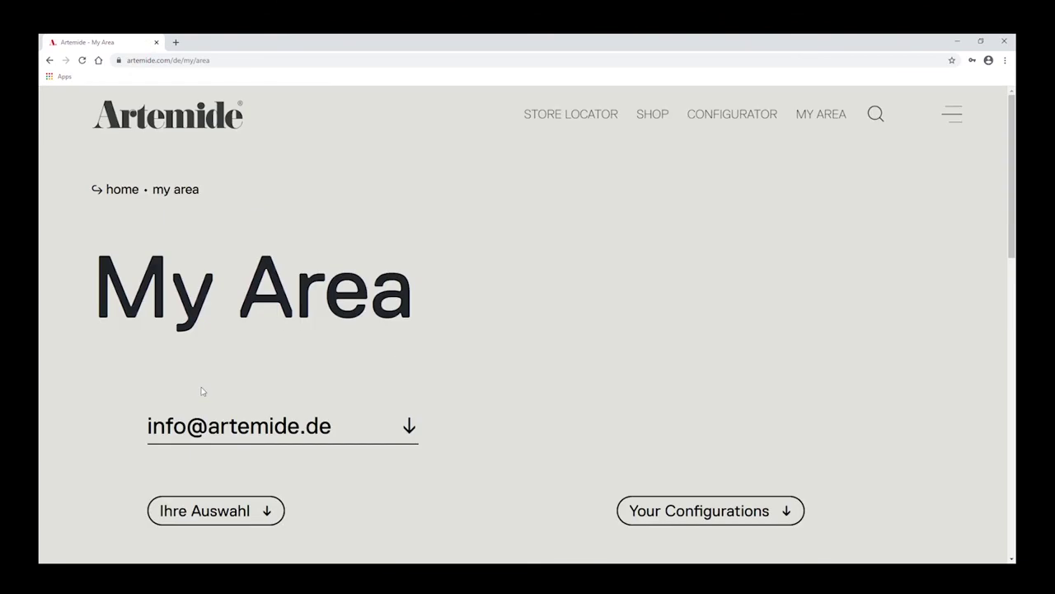
Reopen 'Testkonfiguration A.24' from Your Configurations
scroll(203, 394, "down", 3)
scroll(398, 355, "down", 3)
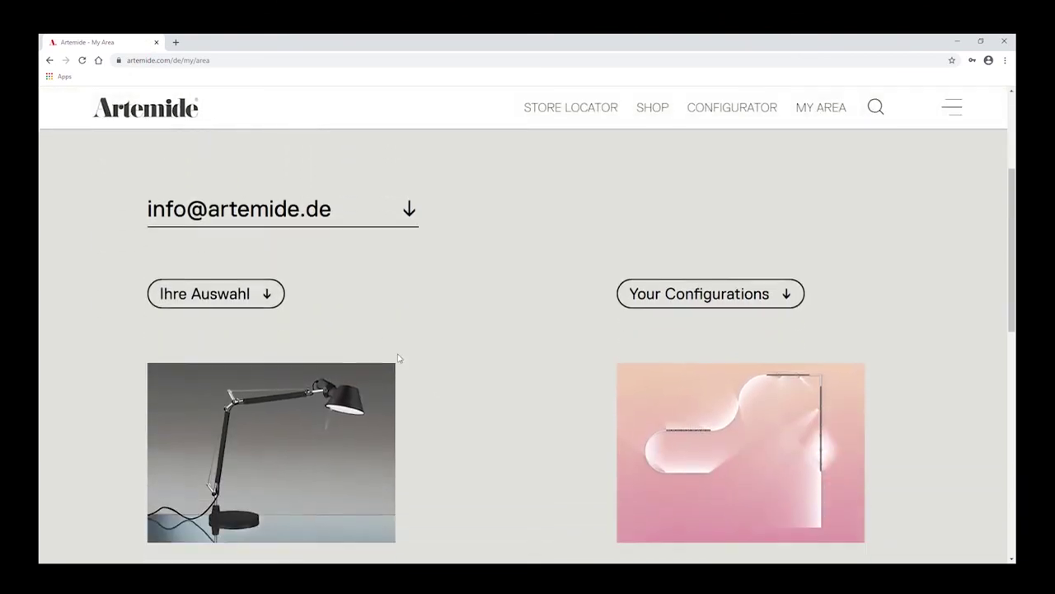
left_click(668, 206)
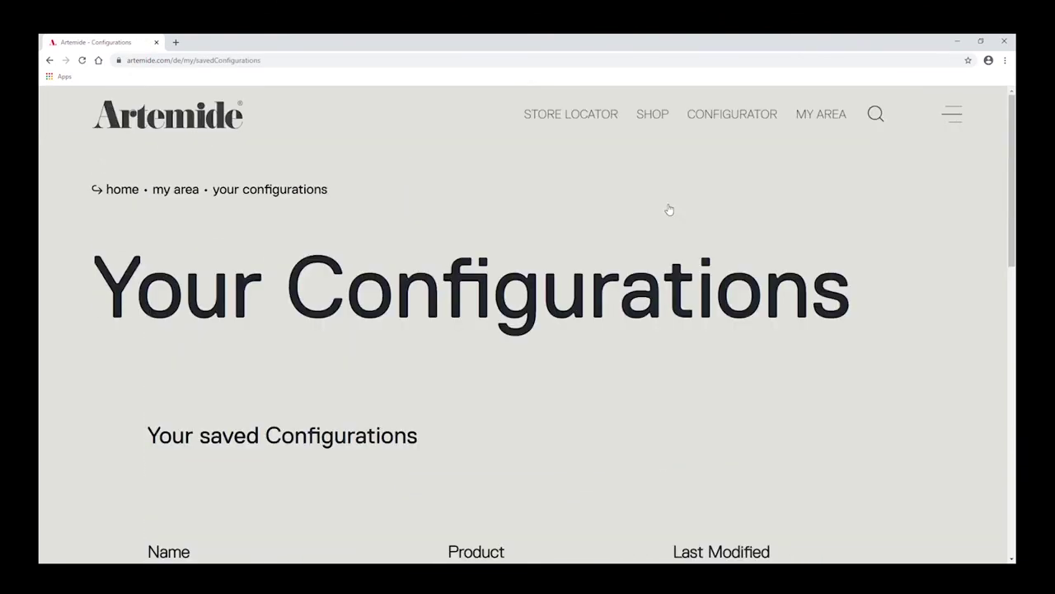
scroll(483, 327, "down", 5)
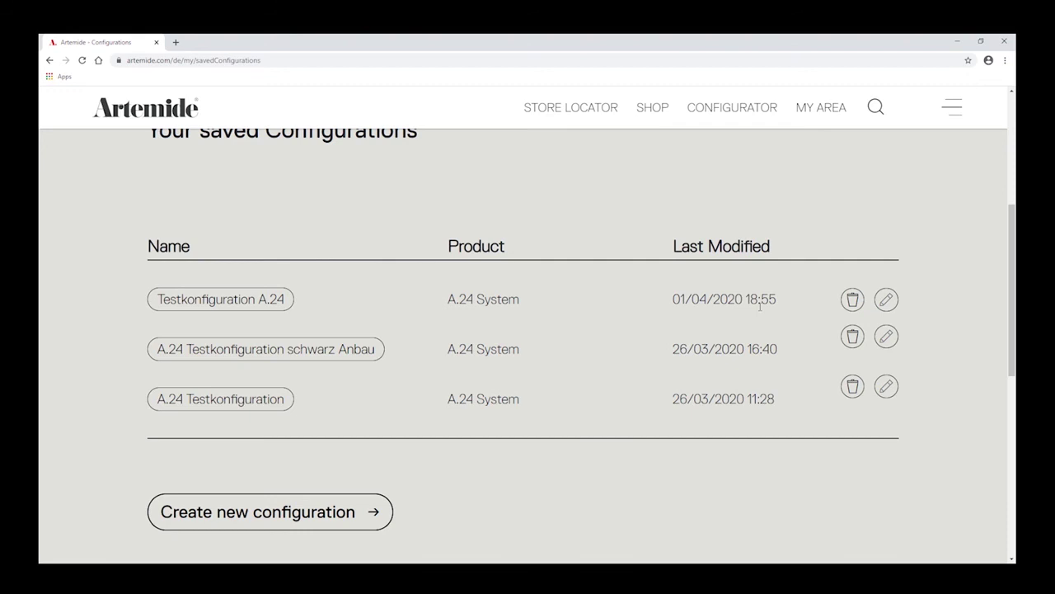
left_click(251, 299)
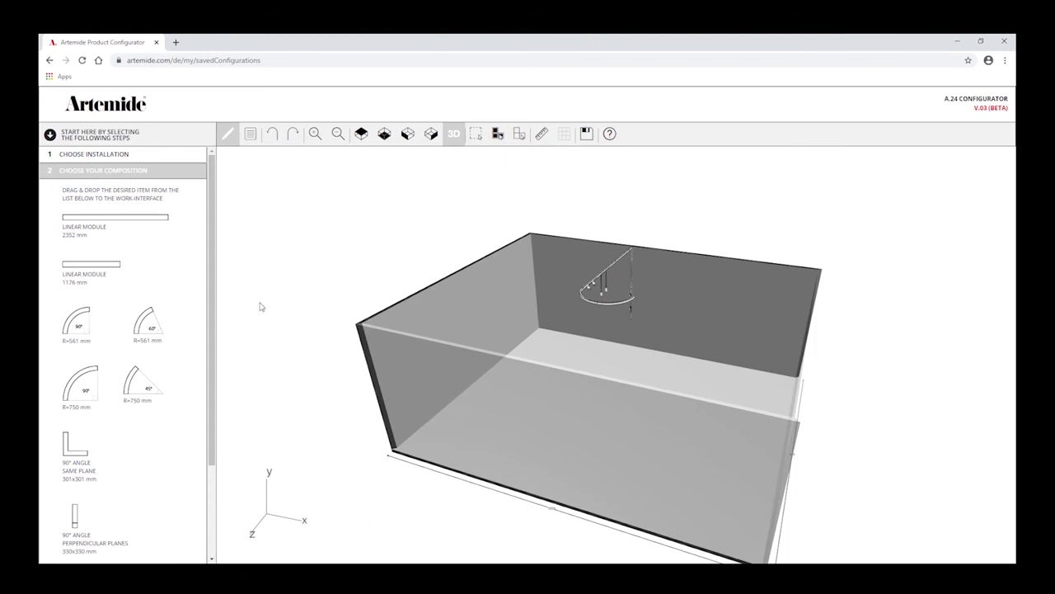
Load configuration #1657's article list and scroll to its 32 pcs, 17579 lm, 256 W totals
left_click_drag(690, 295, 614, 284)
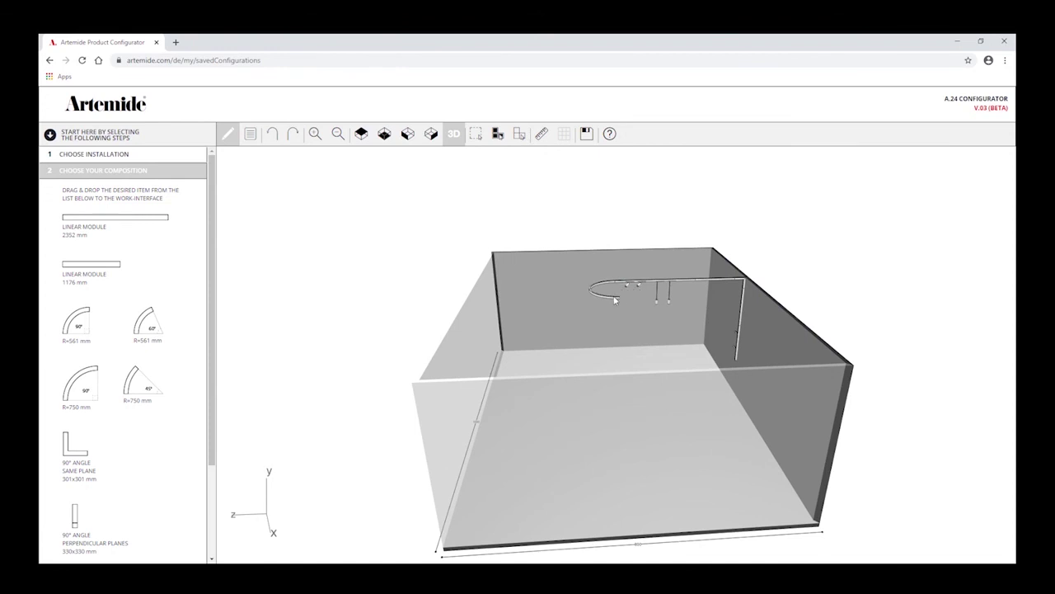
scroll(123, 360, "down", 2)
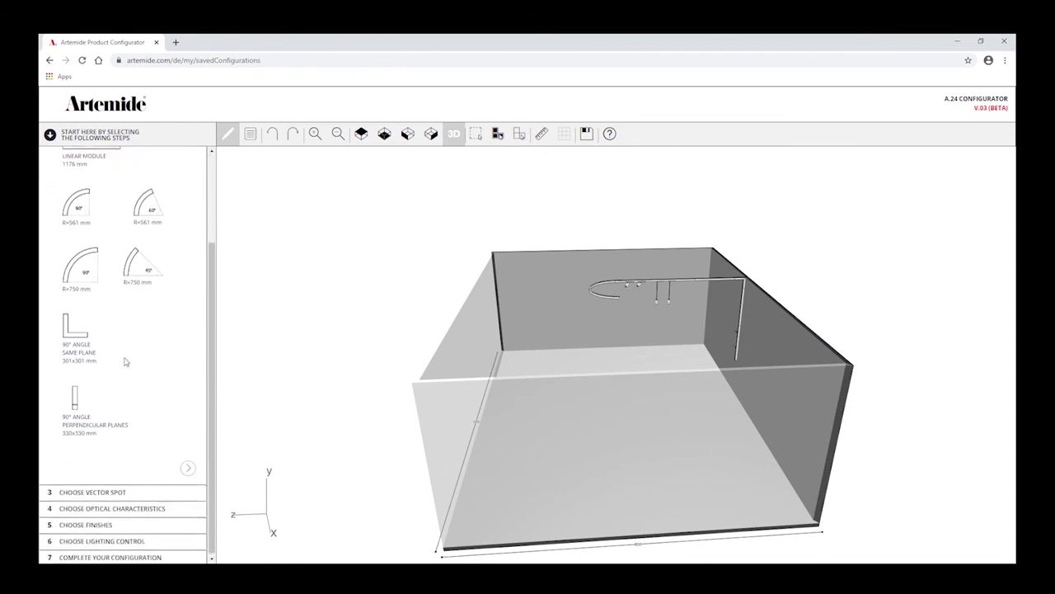
left_click(86, 555)
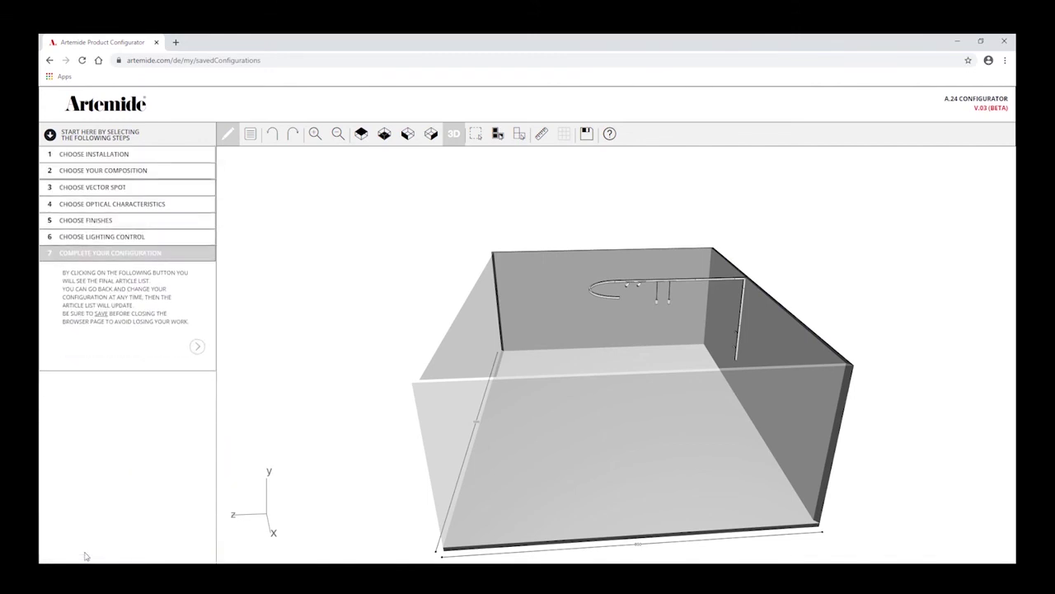
left_click(197, 346)
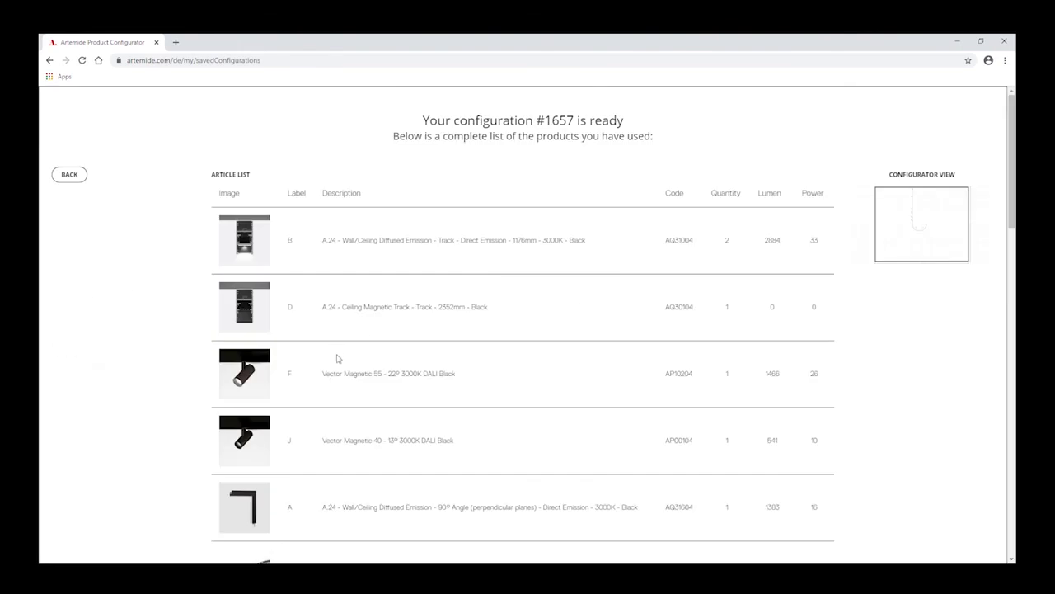
scroll(336, 358, "down", 10)
scroll(336, 358, "down", 5)
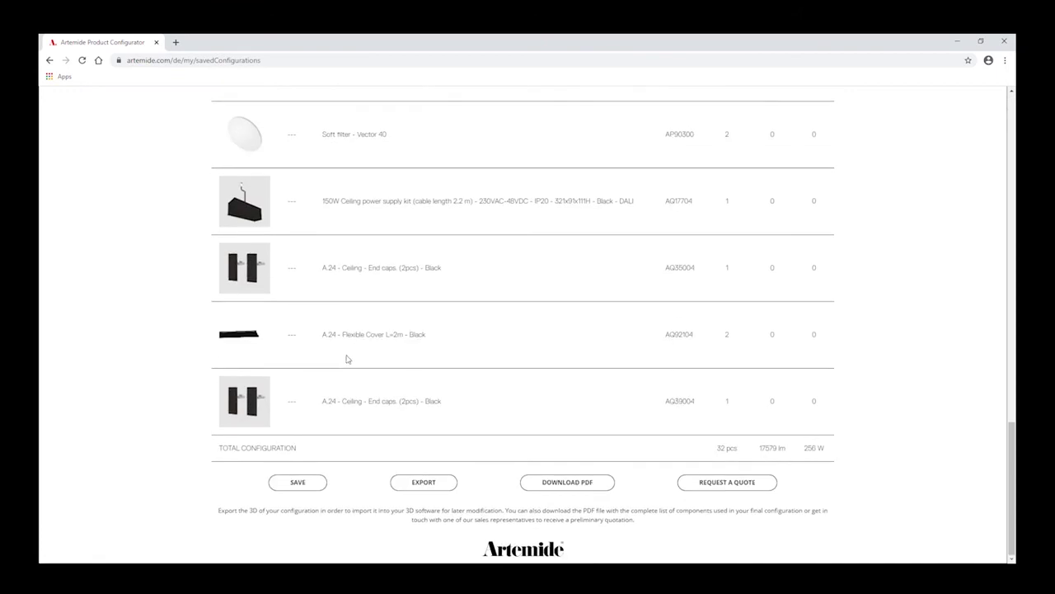